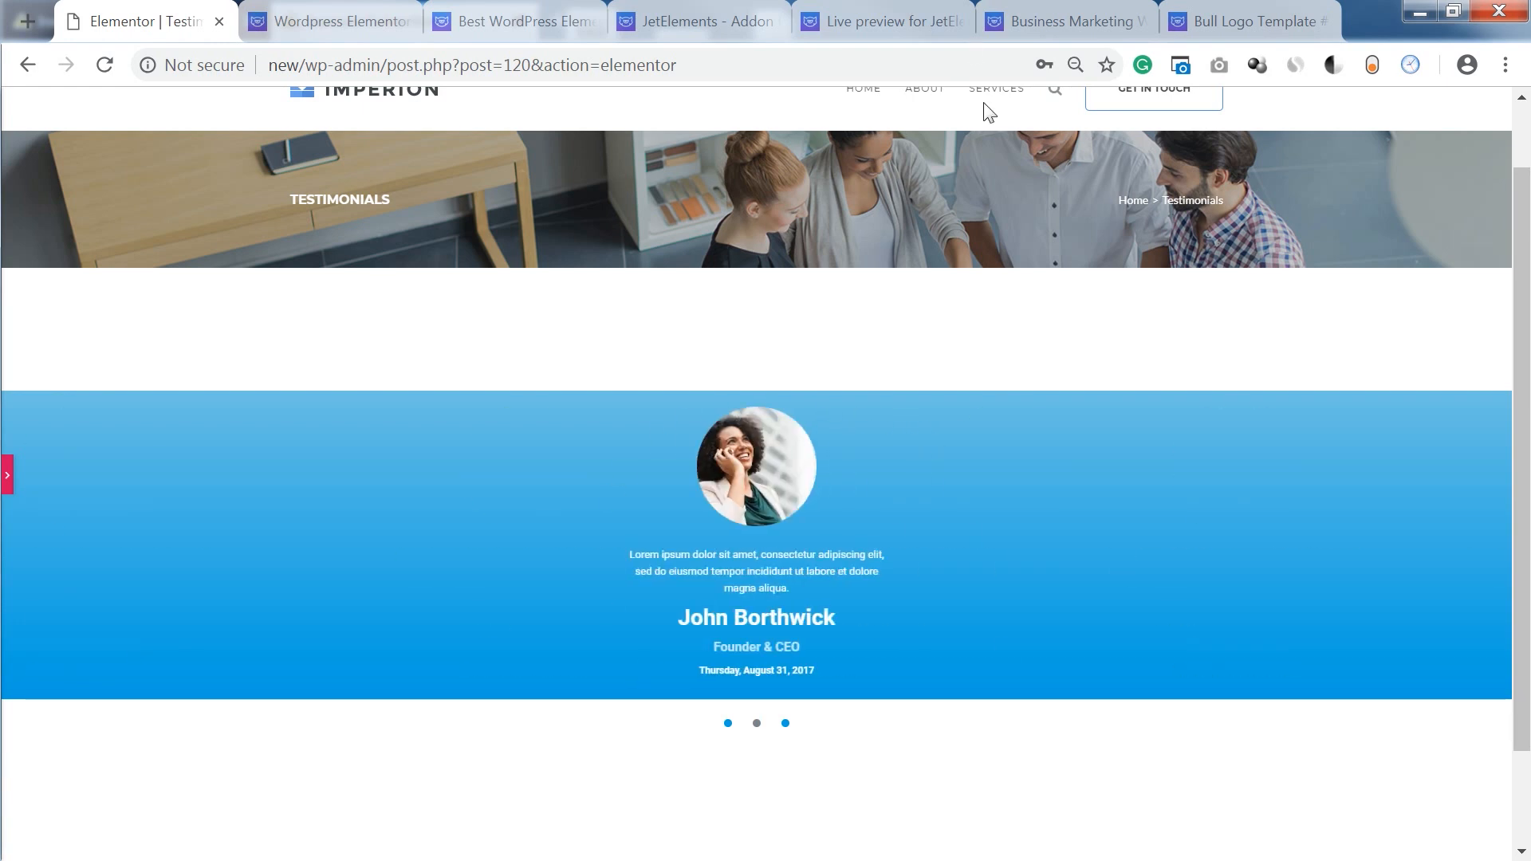
Step: View the JetElements plugin page and the Imperion theme page, and return to the Testimonials page in Elementor
click(710, 22)
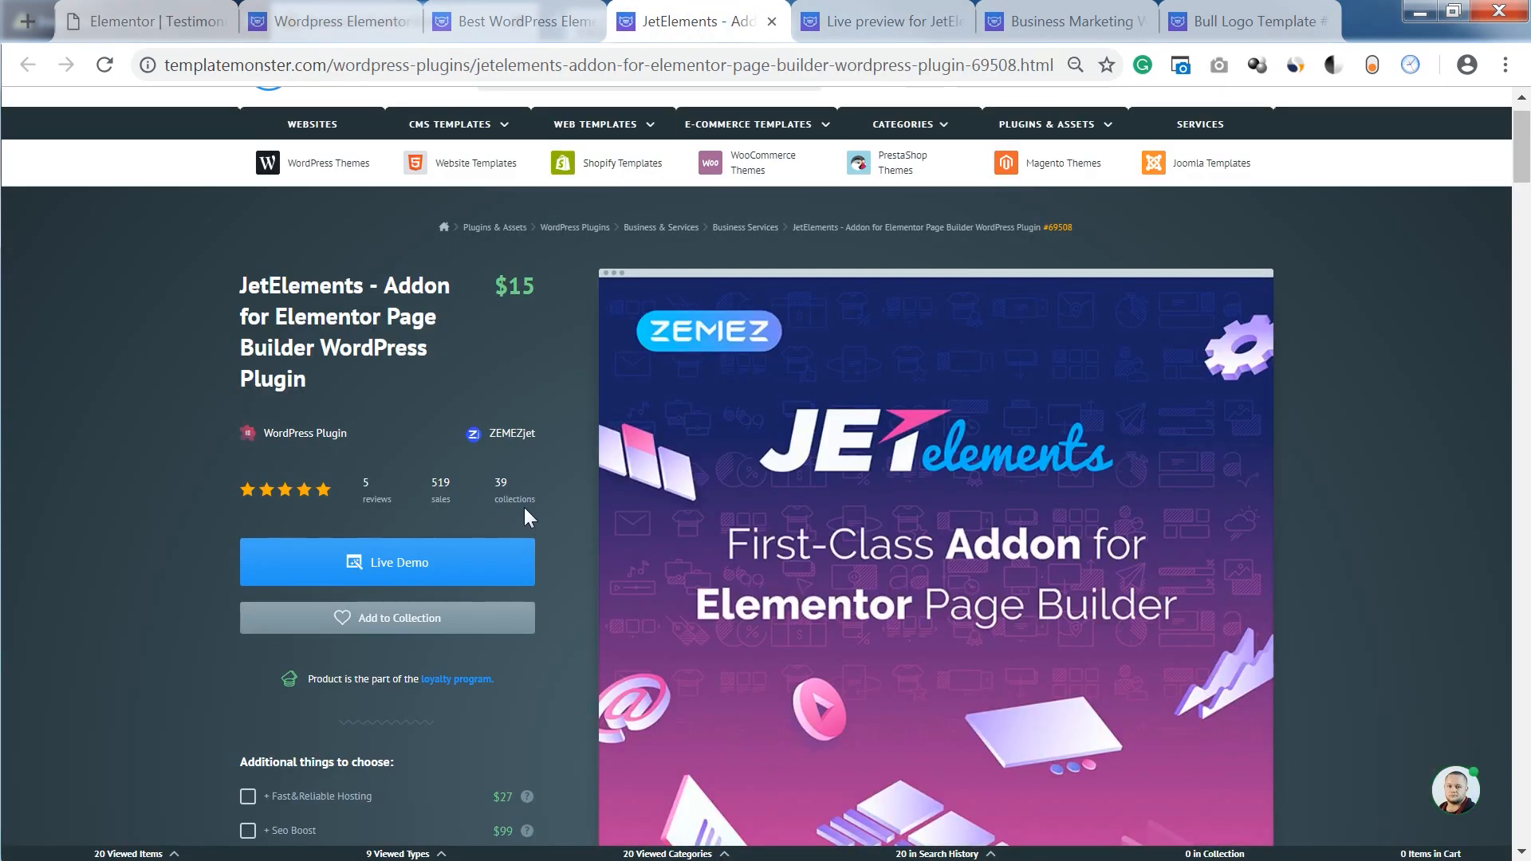
scroll(524, 507, down, 1)
scroll(538, 511, up, 1)
click(1068, 22)
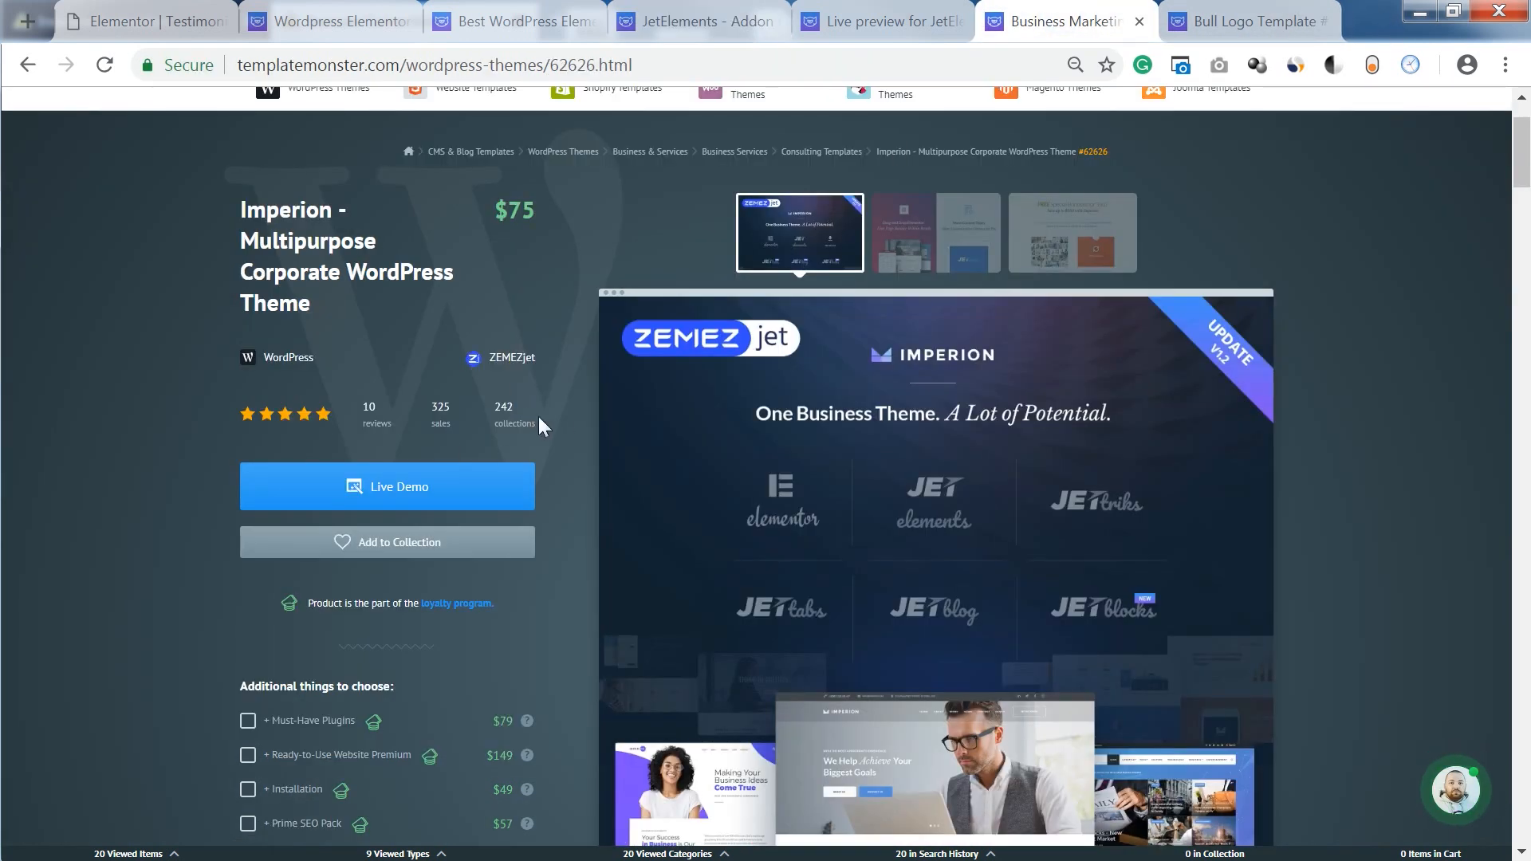
click(155, 24)
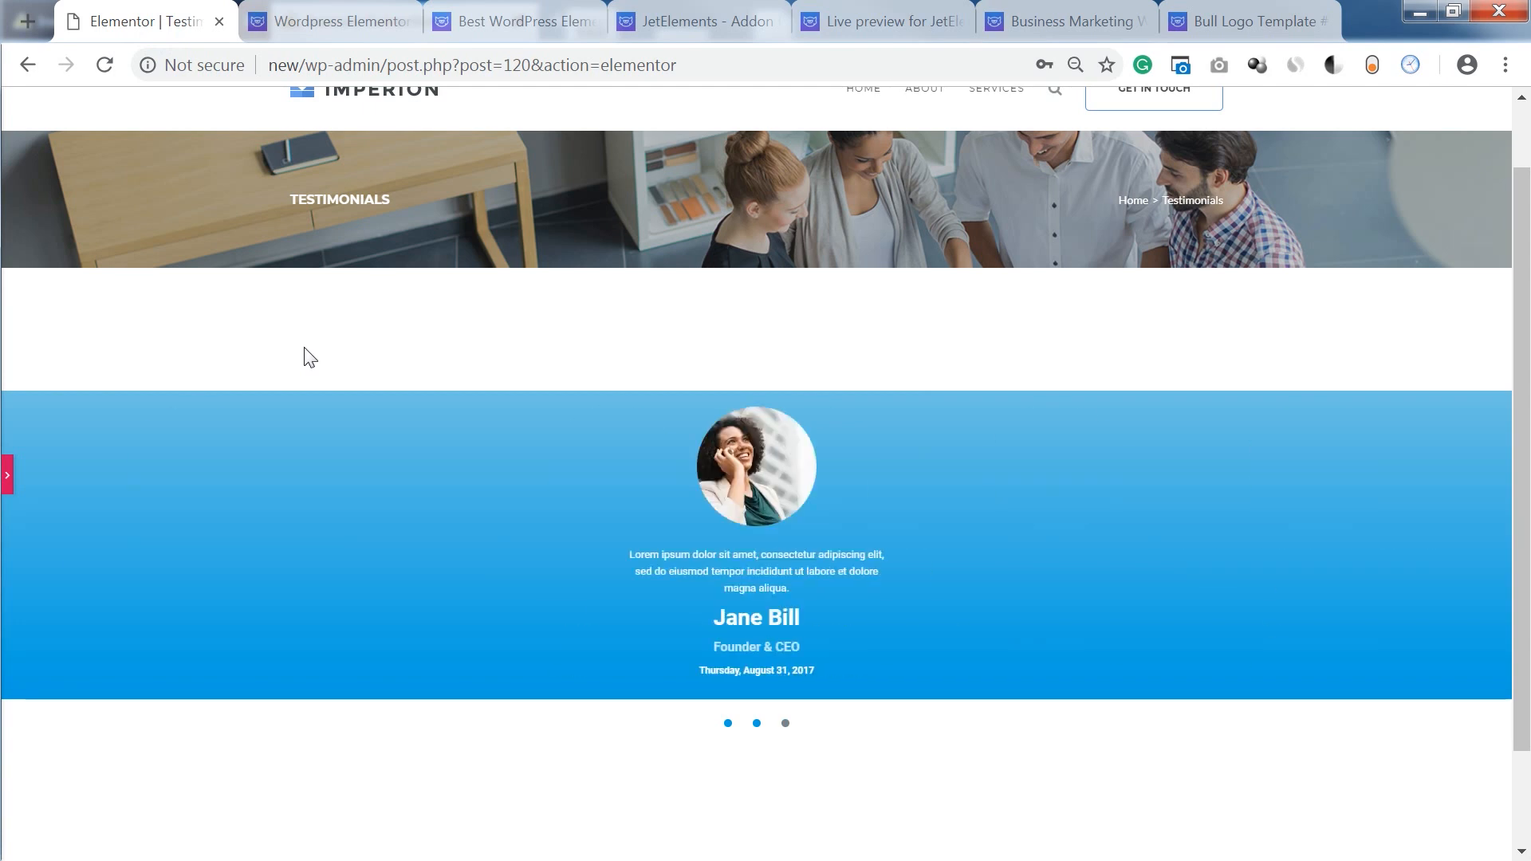
Step: Add a new single-column section below the existing testimonials slider
click(7, 478)
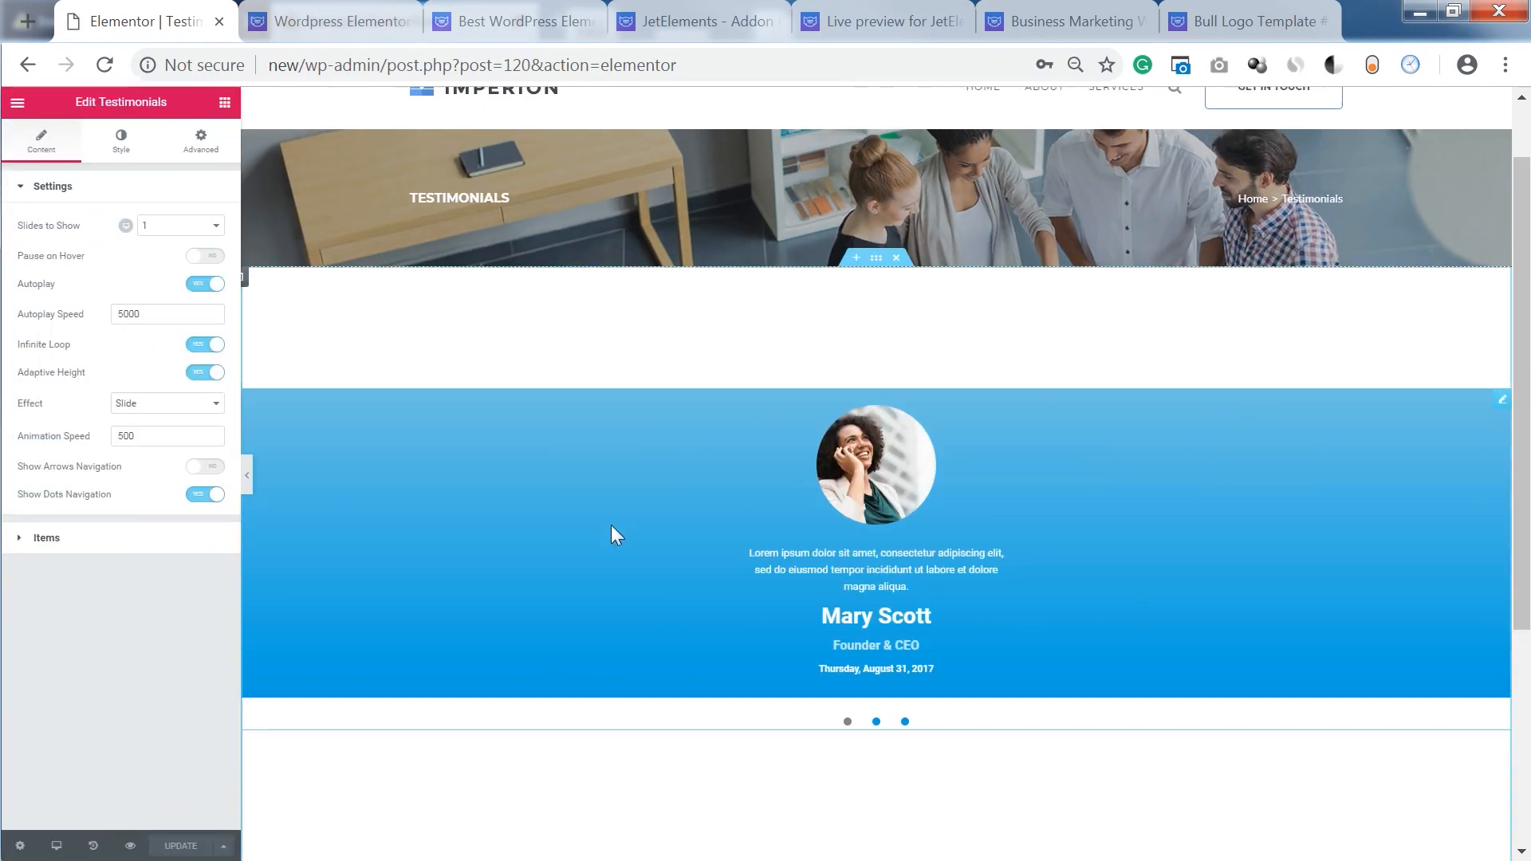
scroll(690, 505, down, 3)
scroll(690, 505, up, 2)
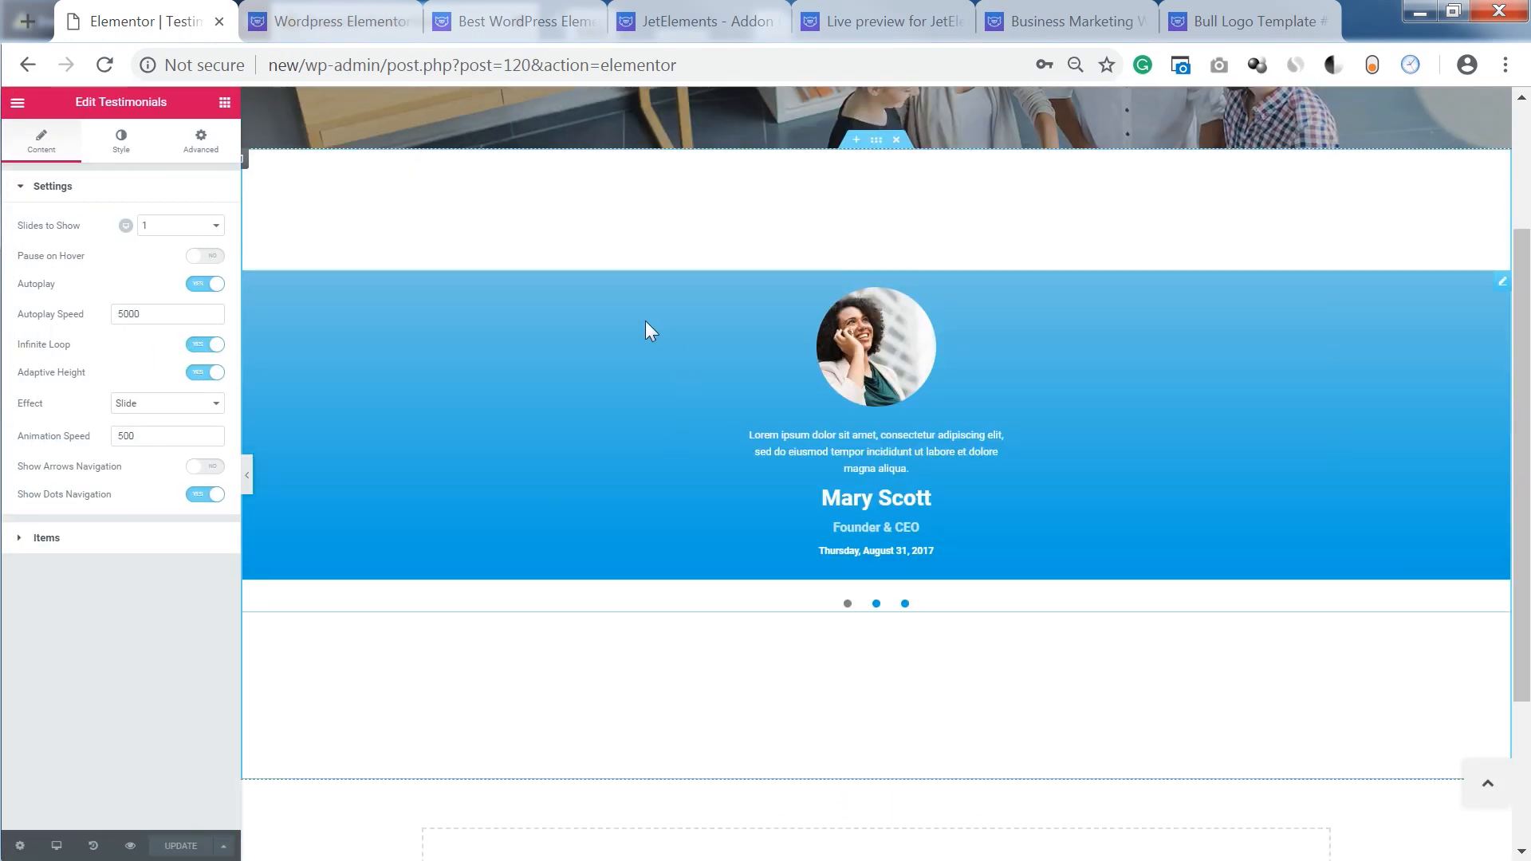
scroll(715, 618, down, 3)
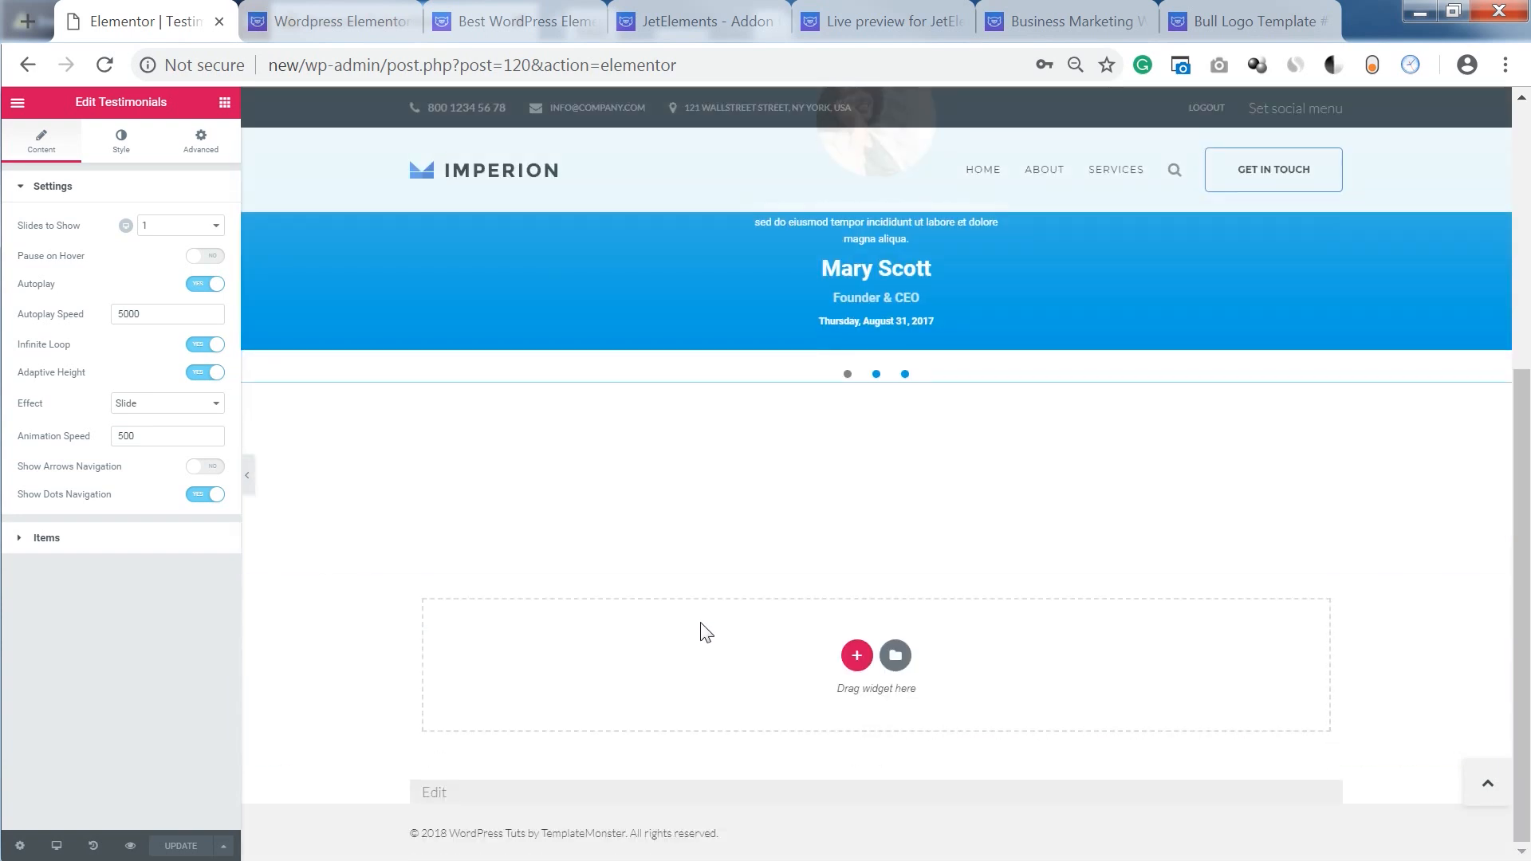
scroll(701, 629, up, 3)
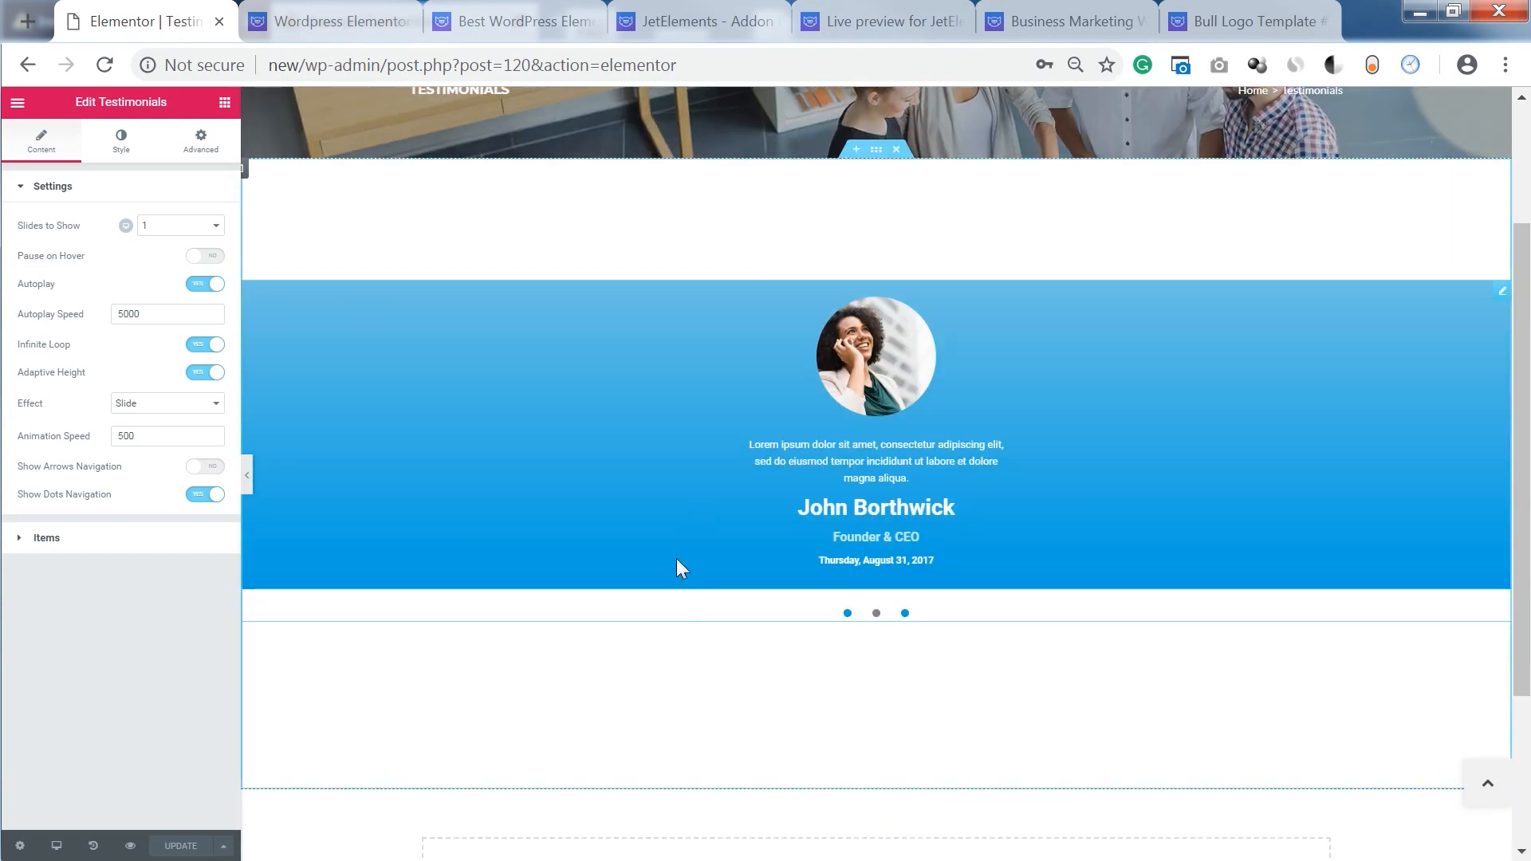
scroll(678, 566, down, 3)
click(852, 654)
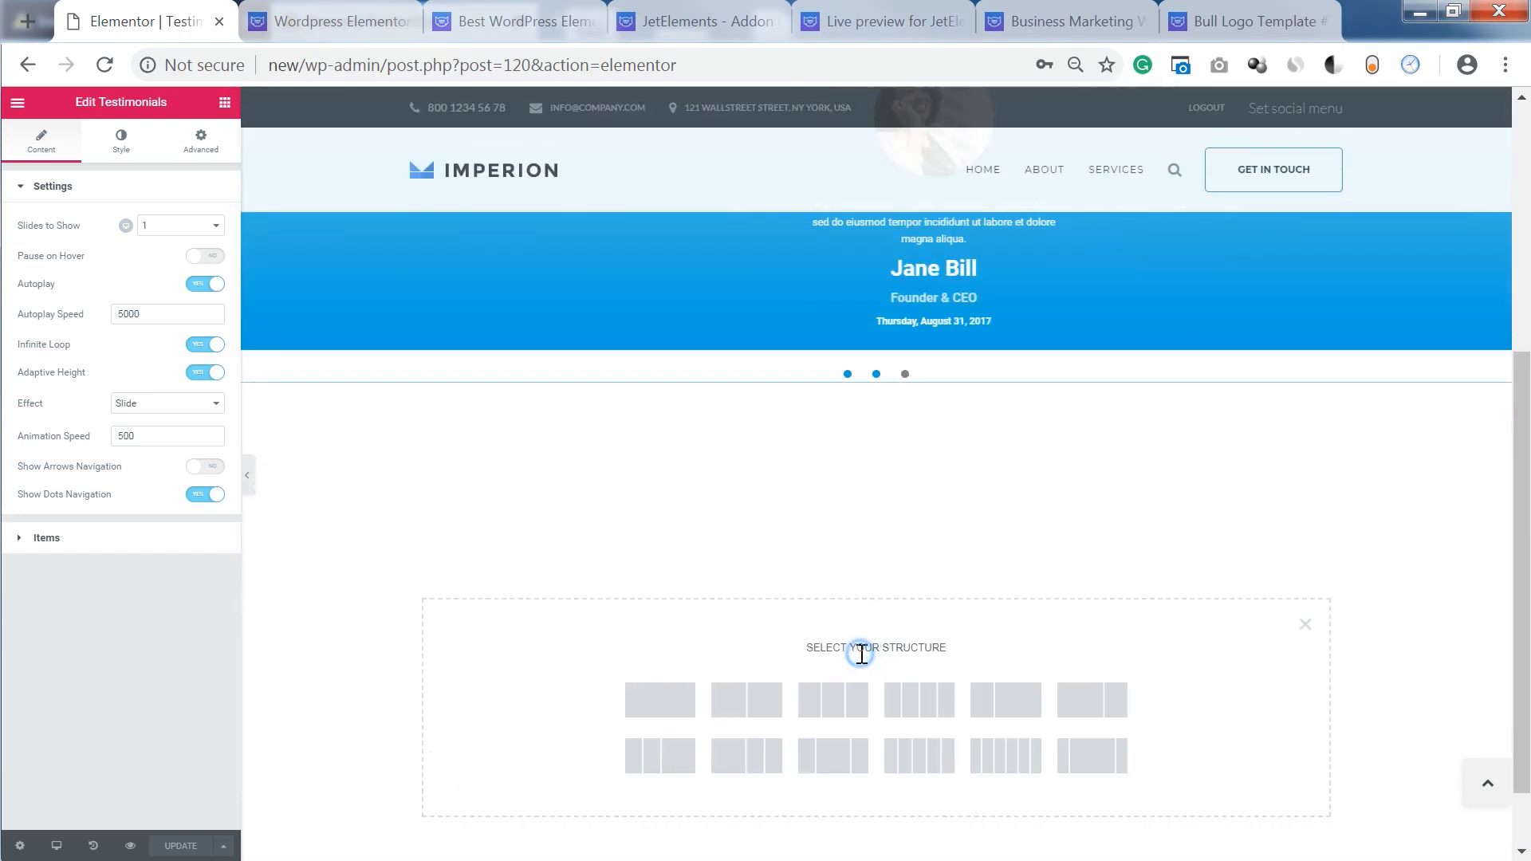
click(660, 700)
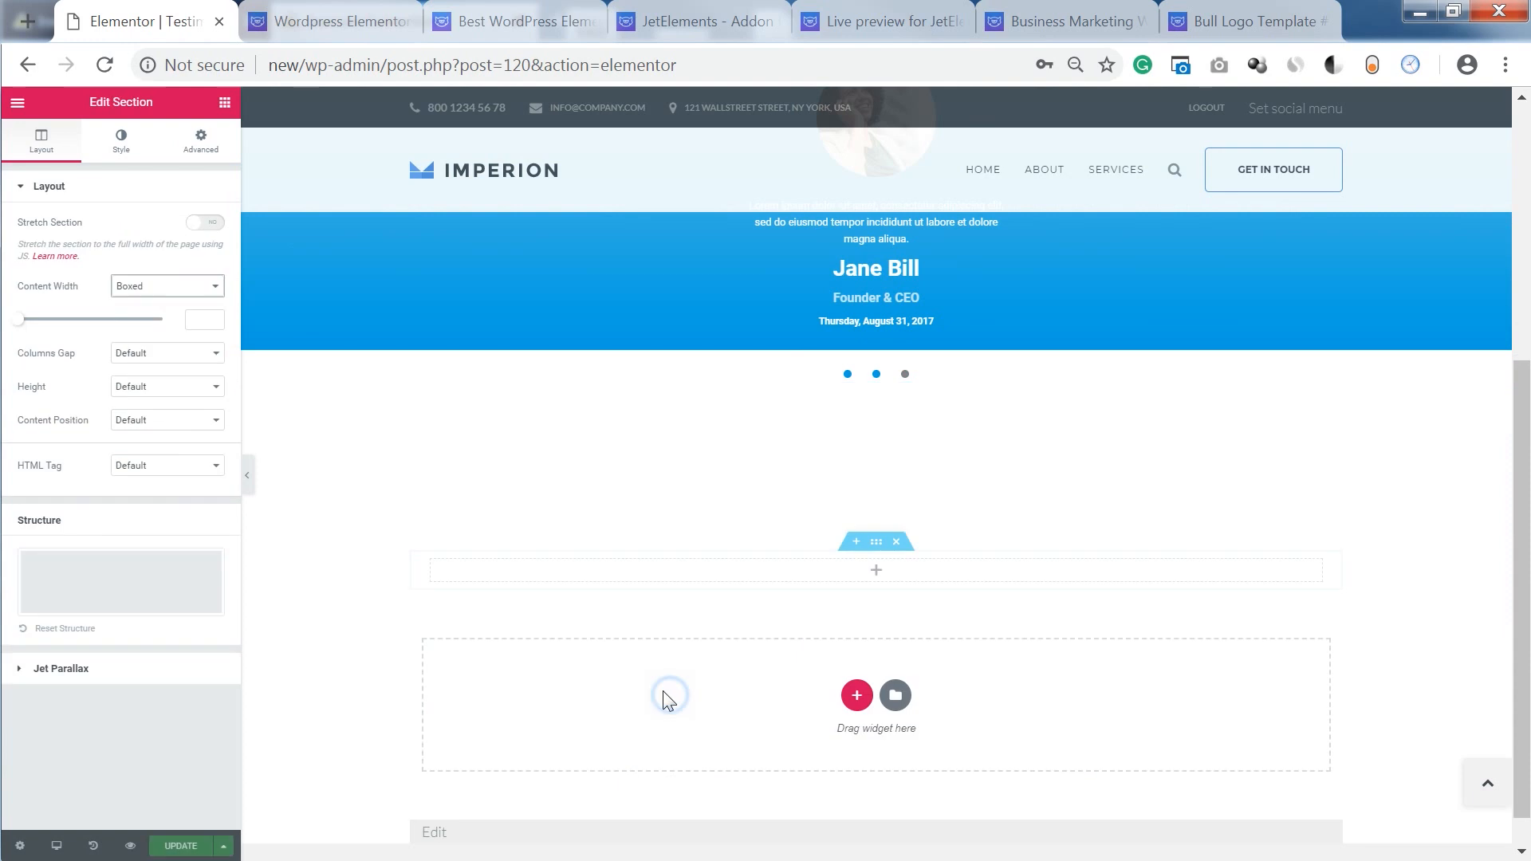
Step: Search the widget library for "tes" and clear the search
click(224, 103)
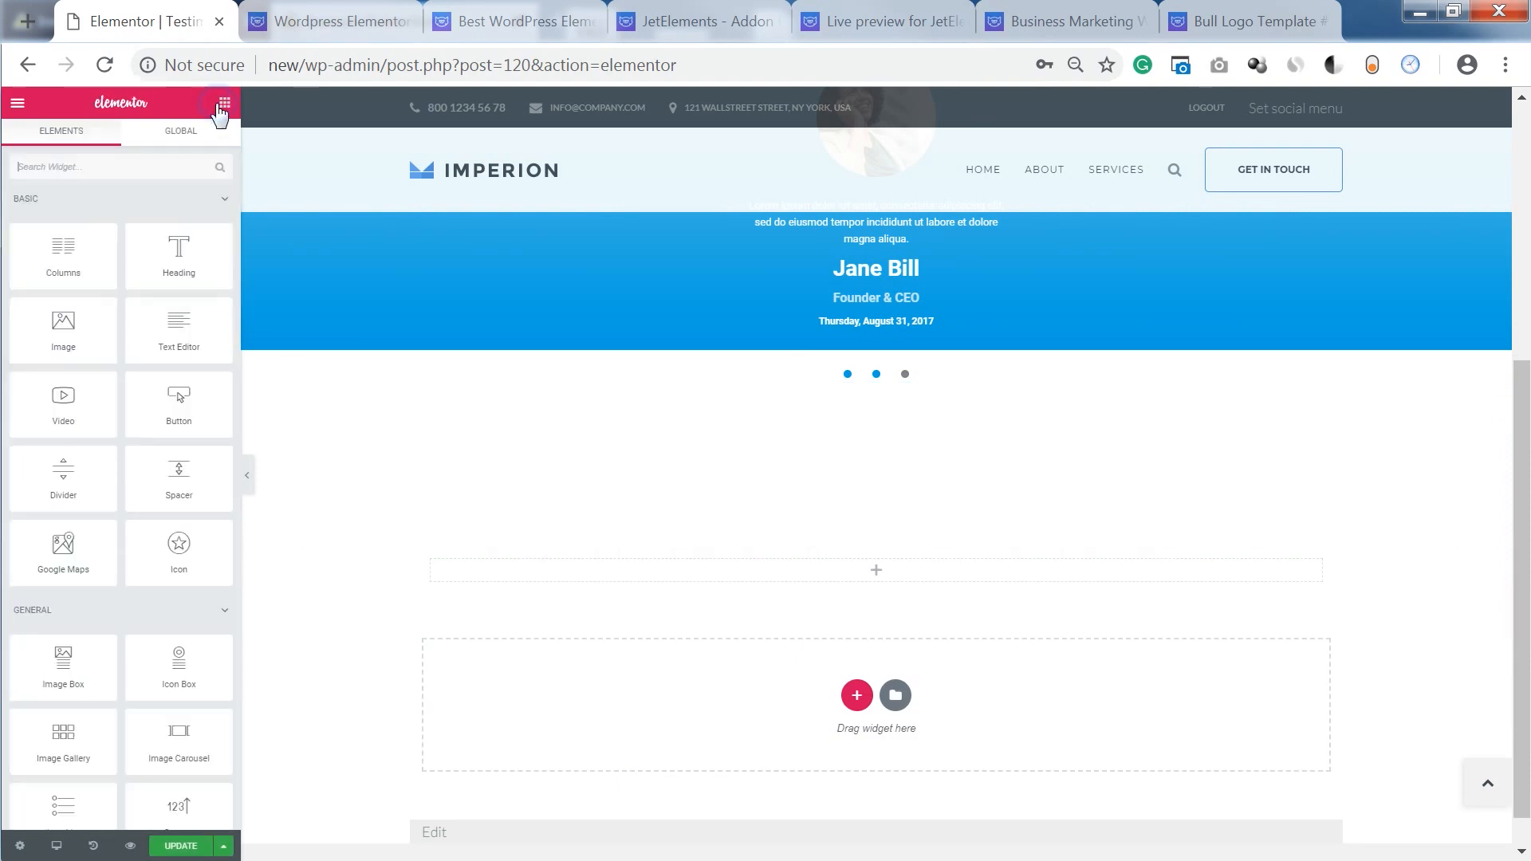
click(97, 167)
text(tes)
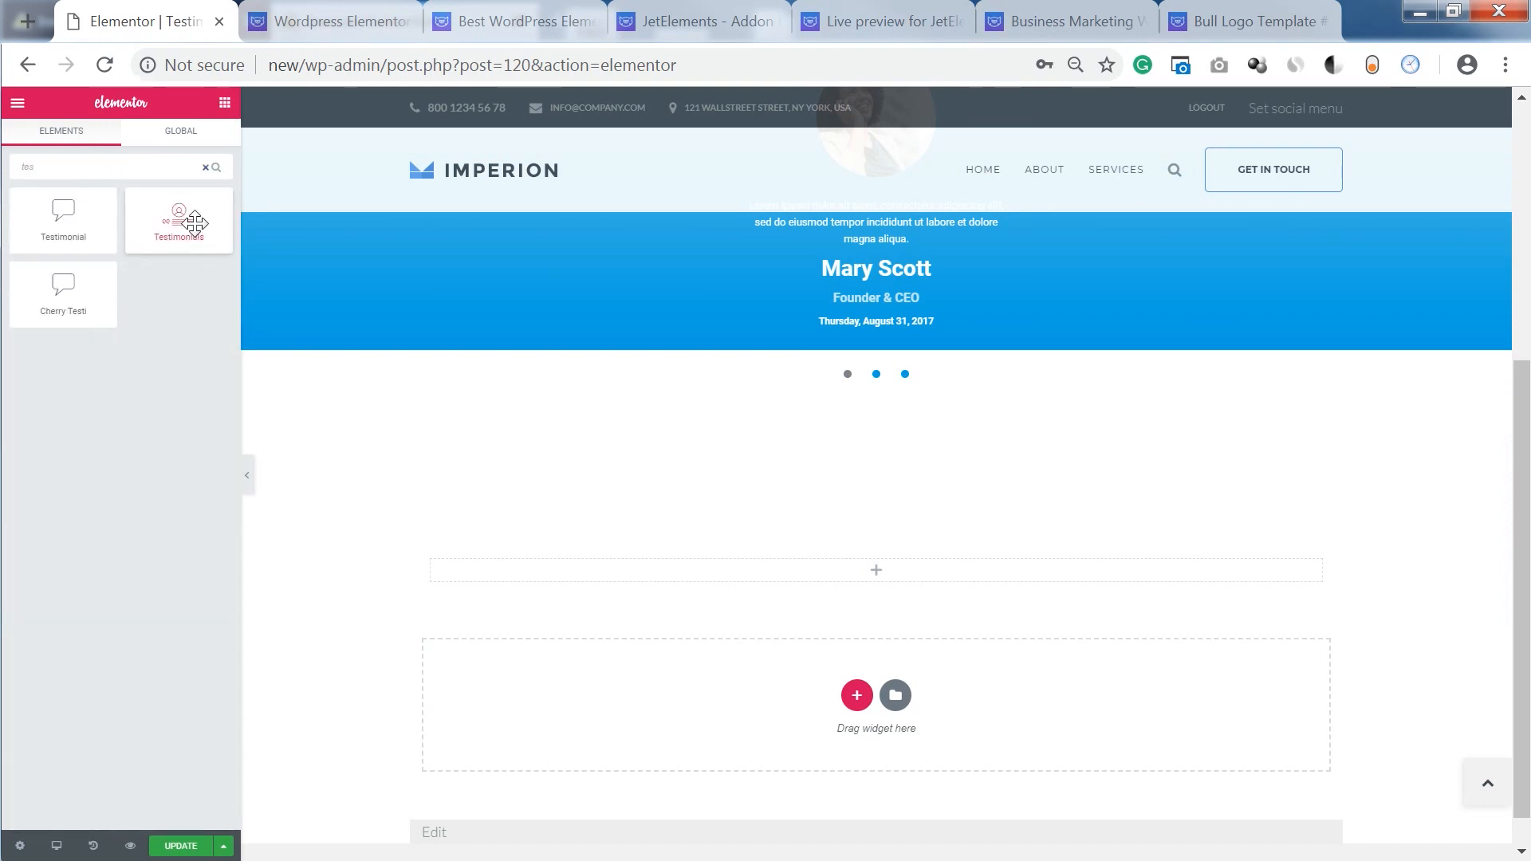
click(205, 167)
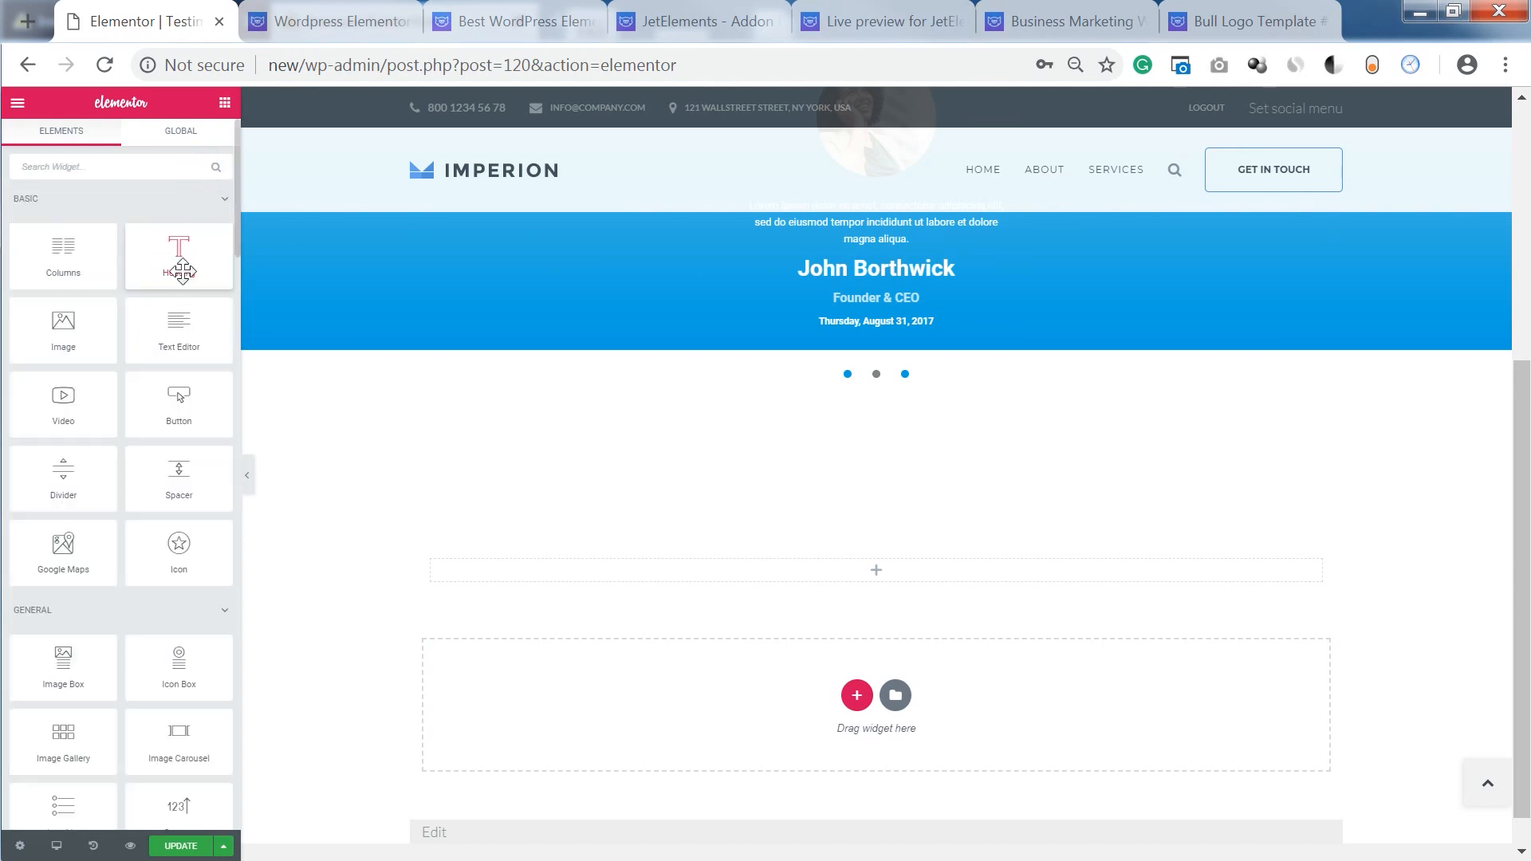
Step: Collapse the widget categories above Jet Elements and add the Jet Elements Testimonials widget to the new empty section
click(39, 203)
click(36, 239)
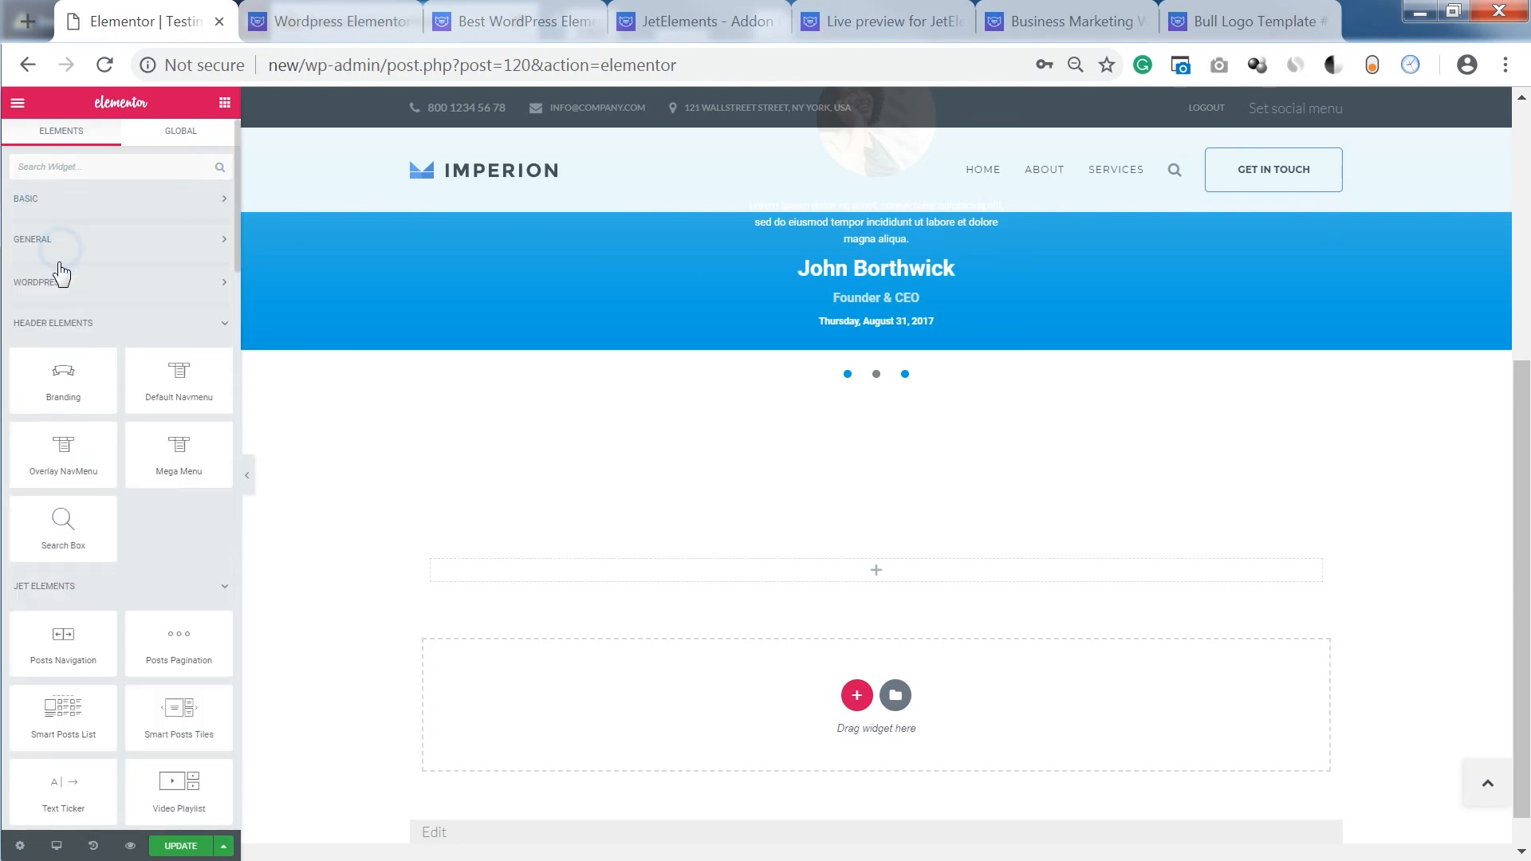
click(58, 322)
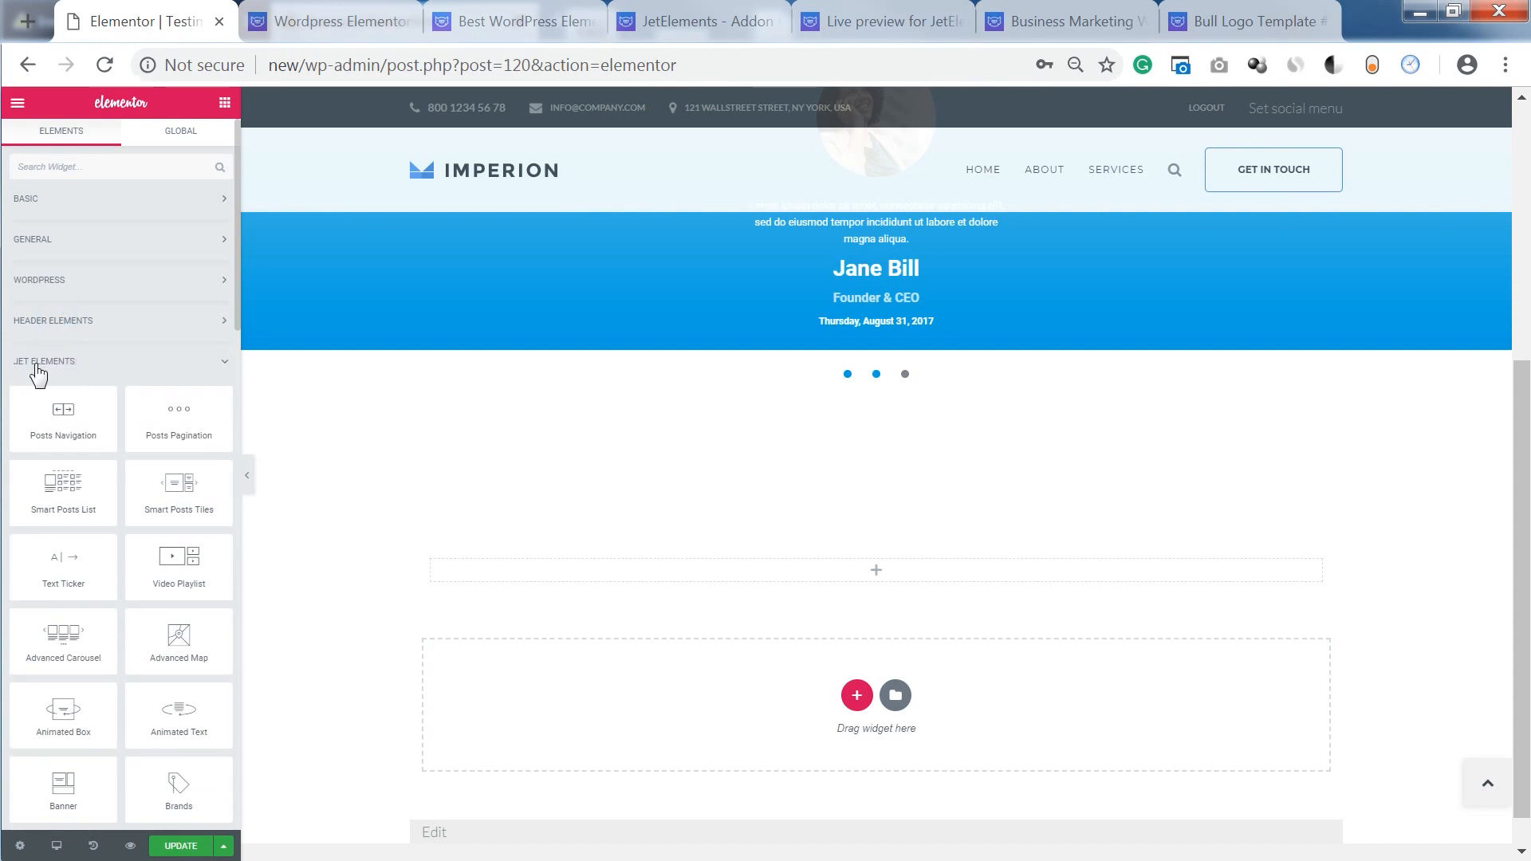
scroll(80, 399, down, 7)
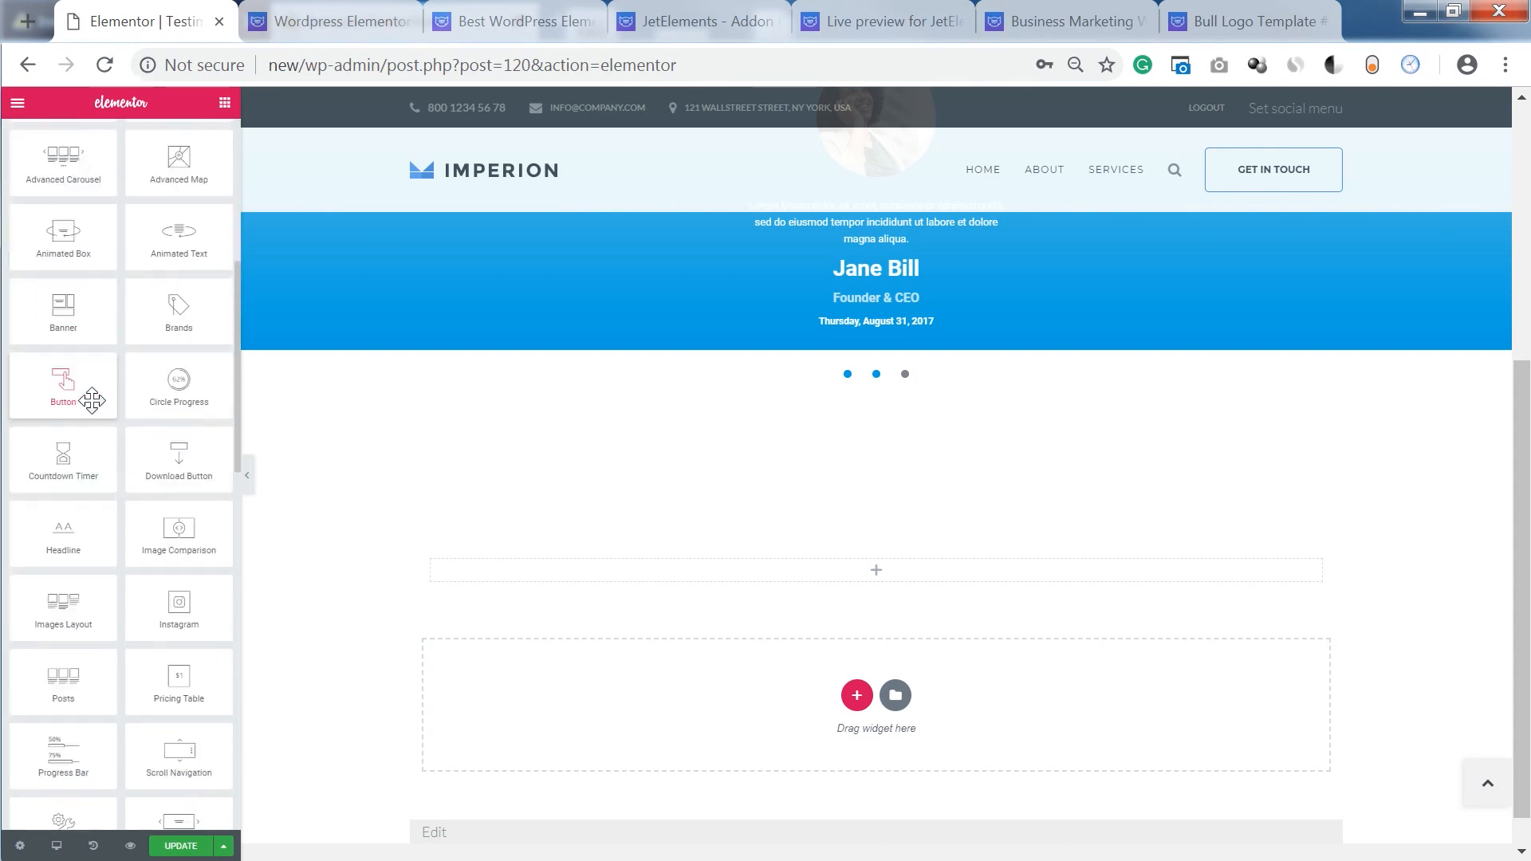
scroll(91, 401, down, 3)
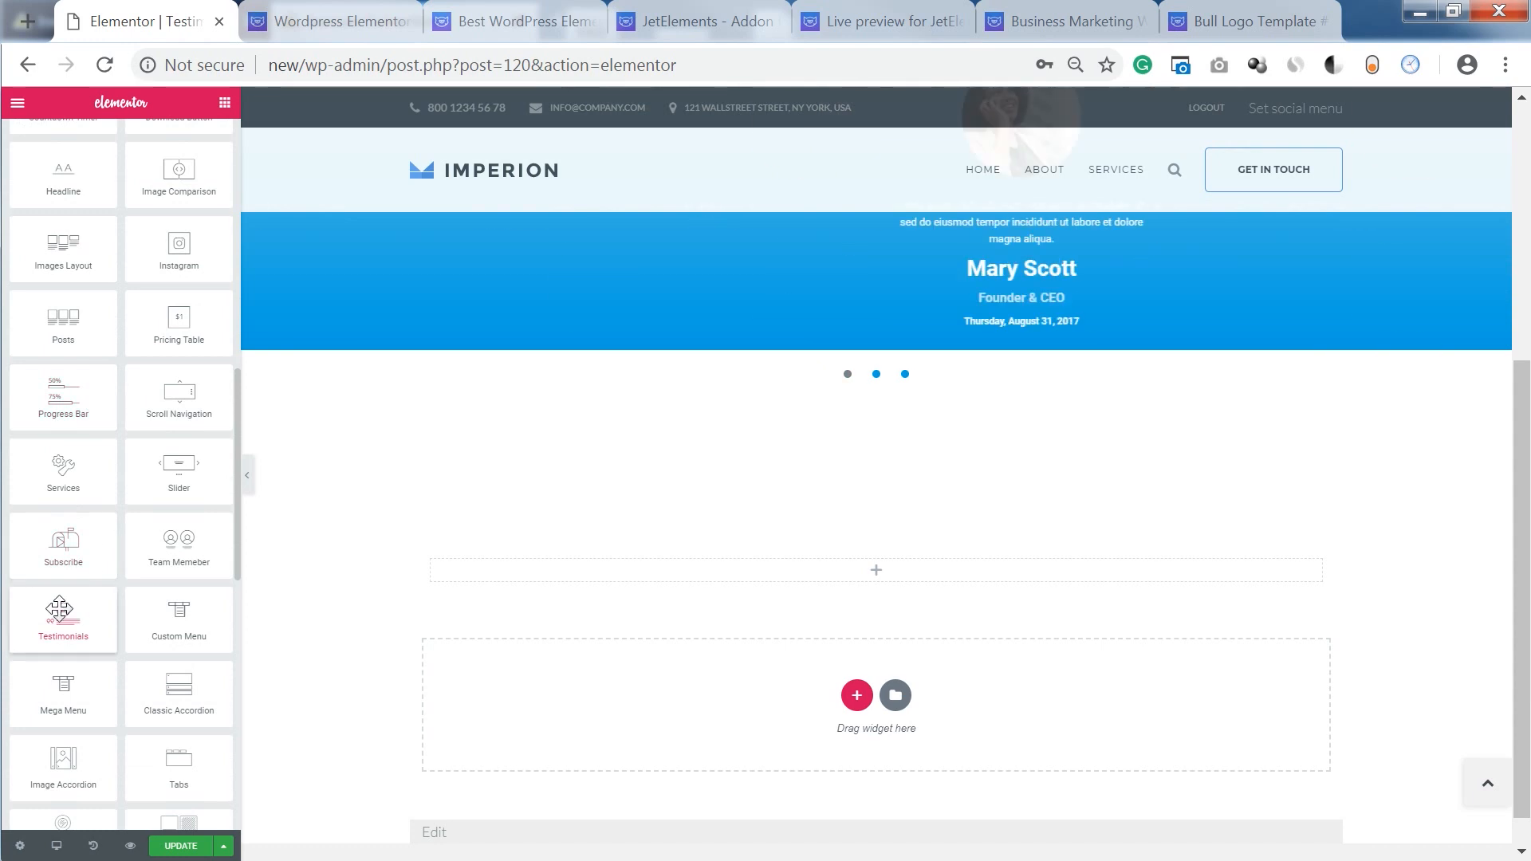
drag(60, 622, 550, 575)
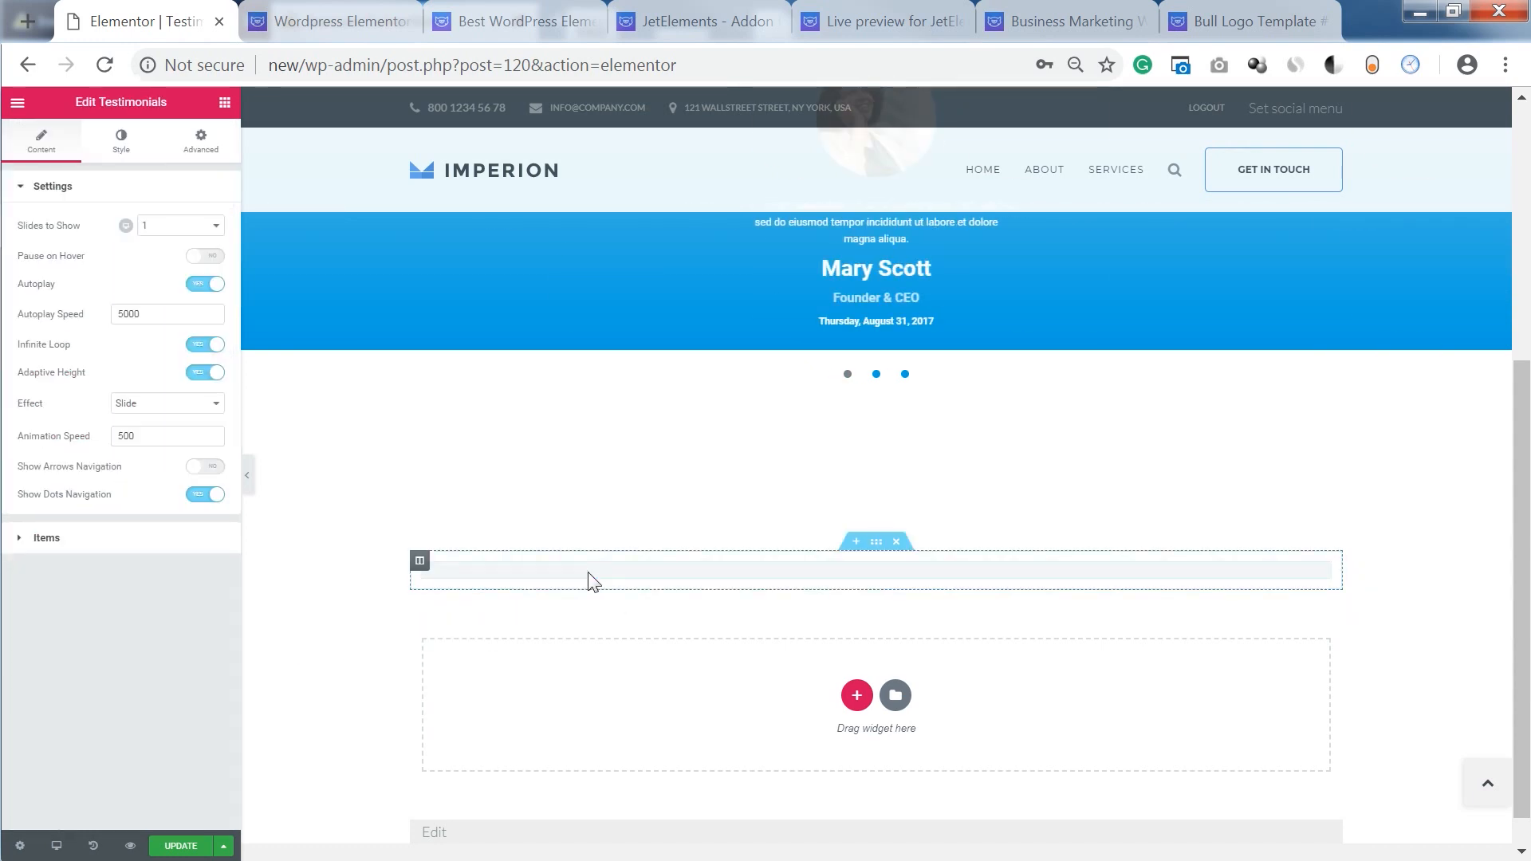
scroll(743, 593, down, 2)
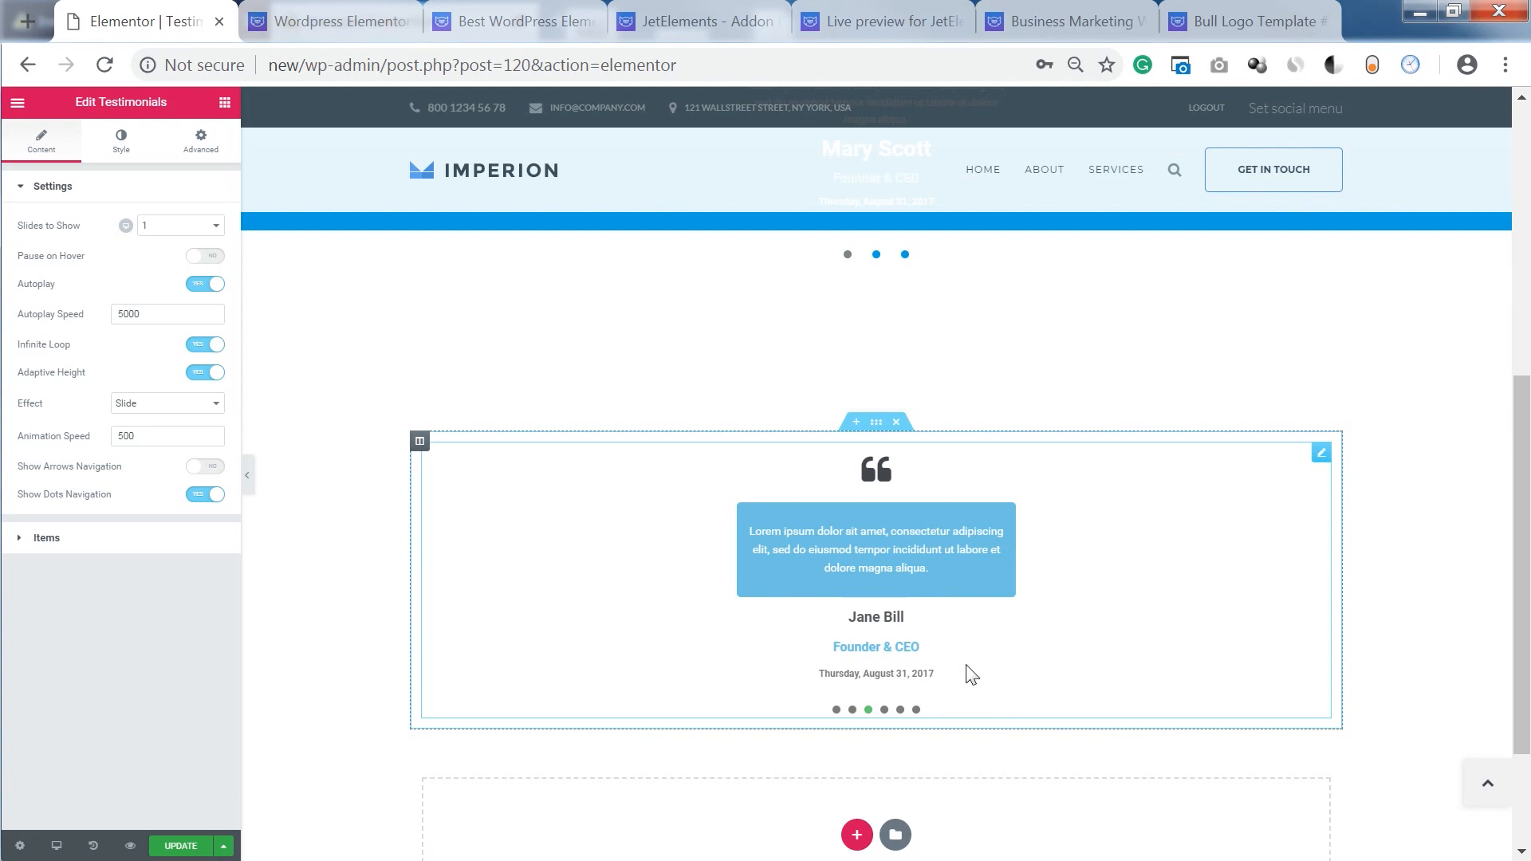
Step: Stretch the new testimonials section across the page, try the Full Width content width and return it to Boxed
click(876, 422)
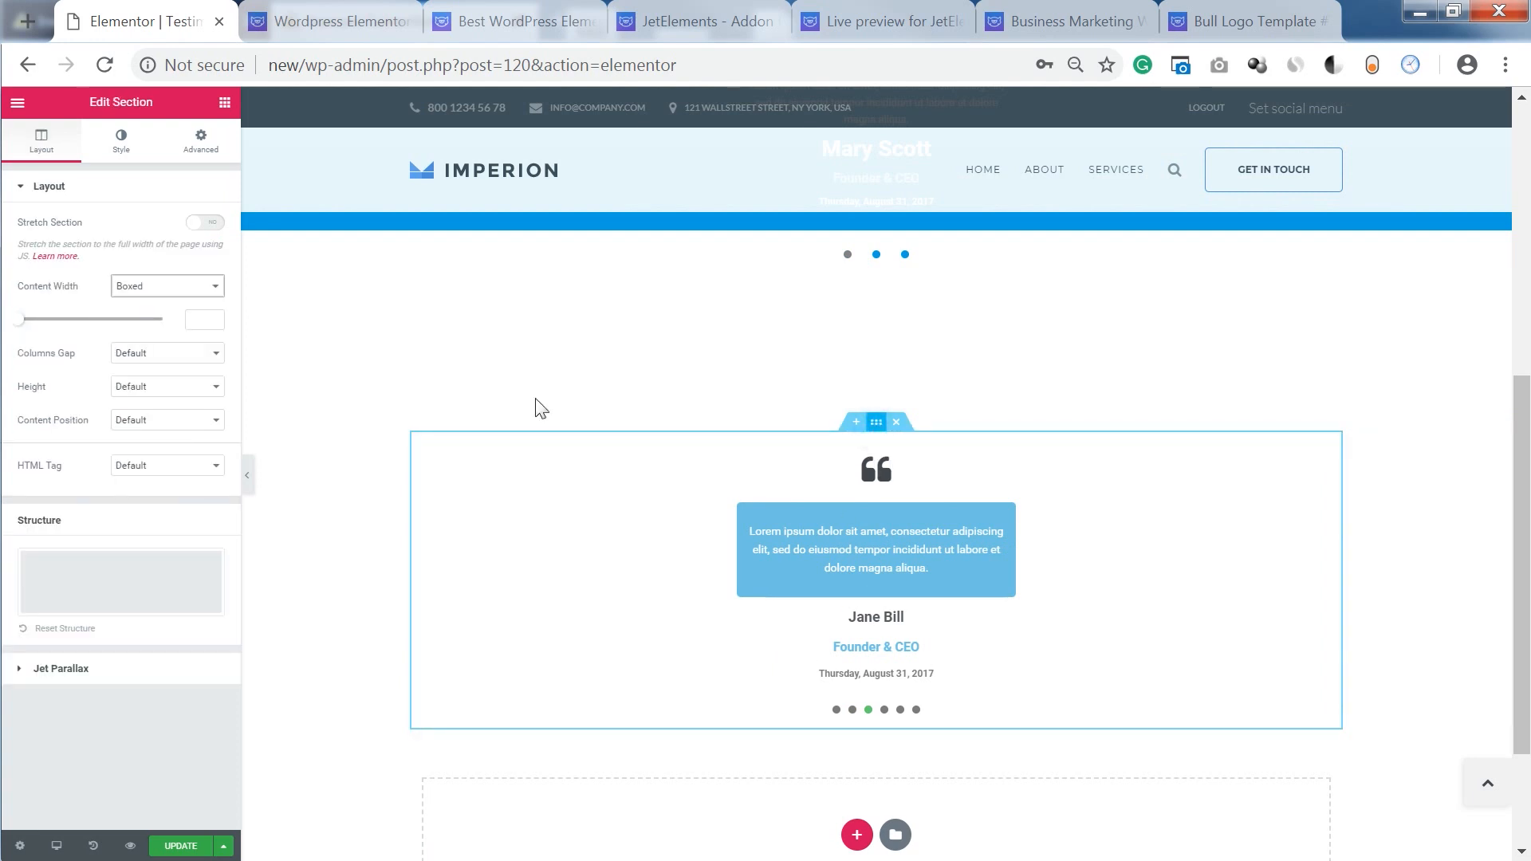
click(200, 222)
click(173, 287)
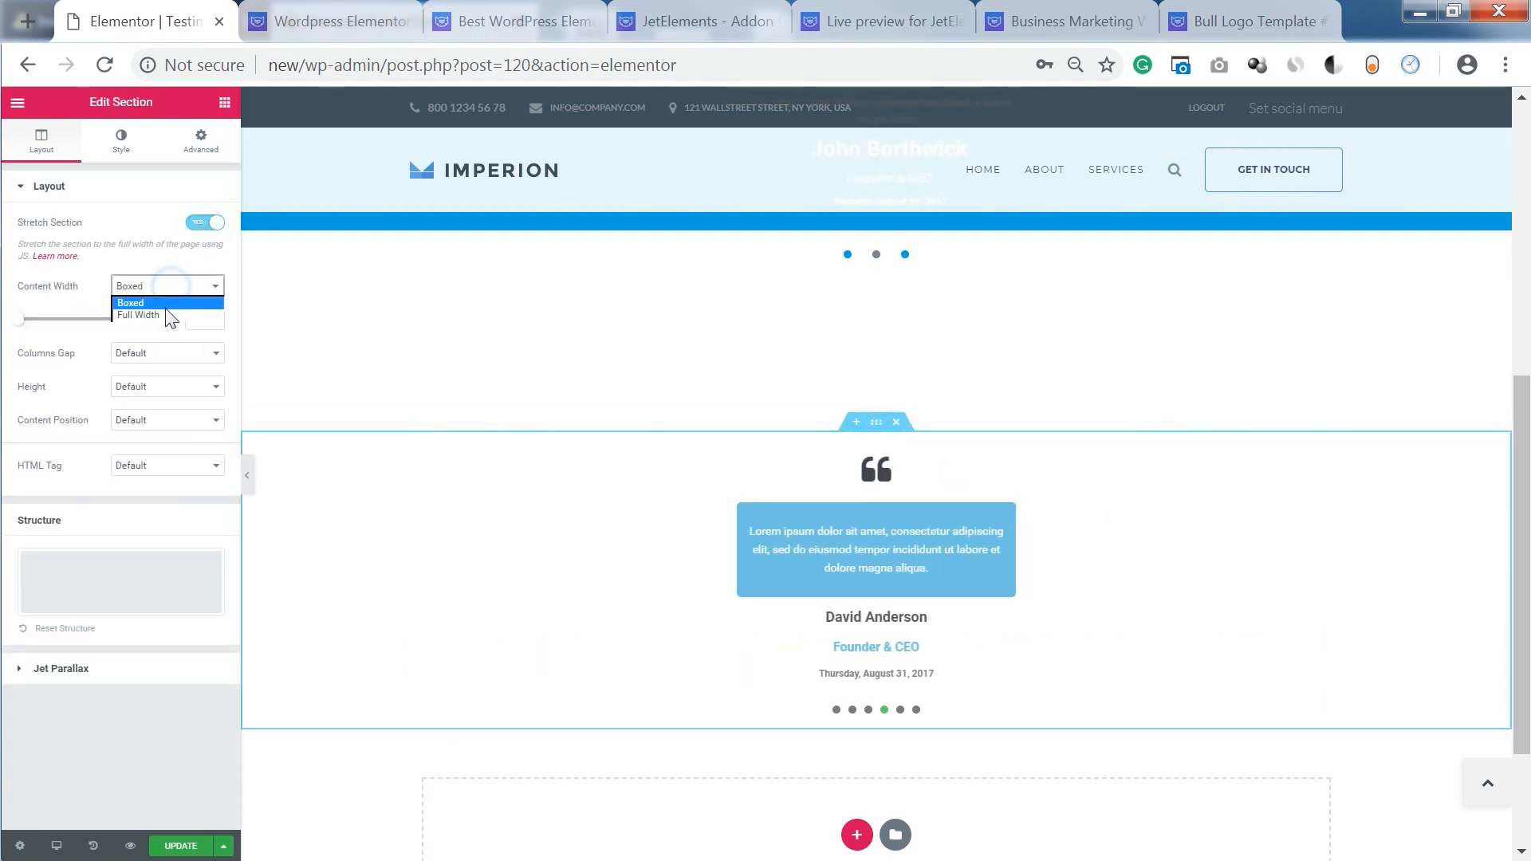
click(161, 315)
click(163, 286)
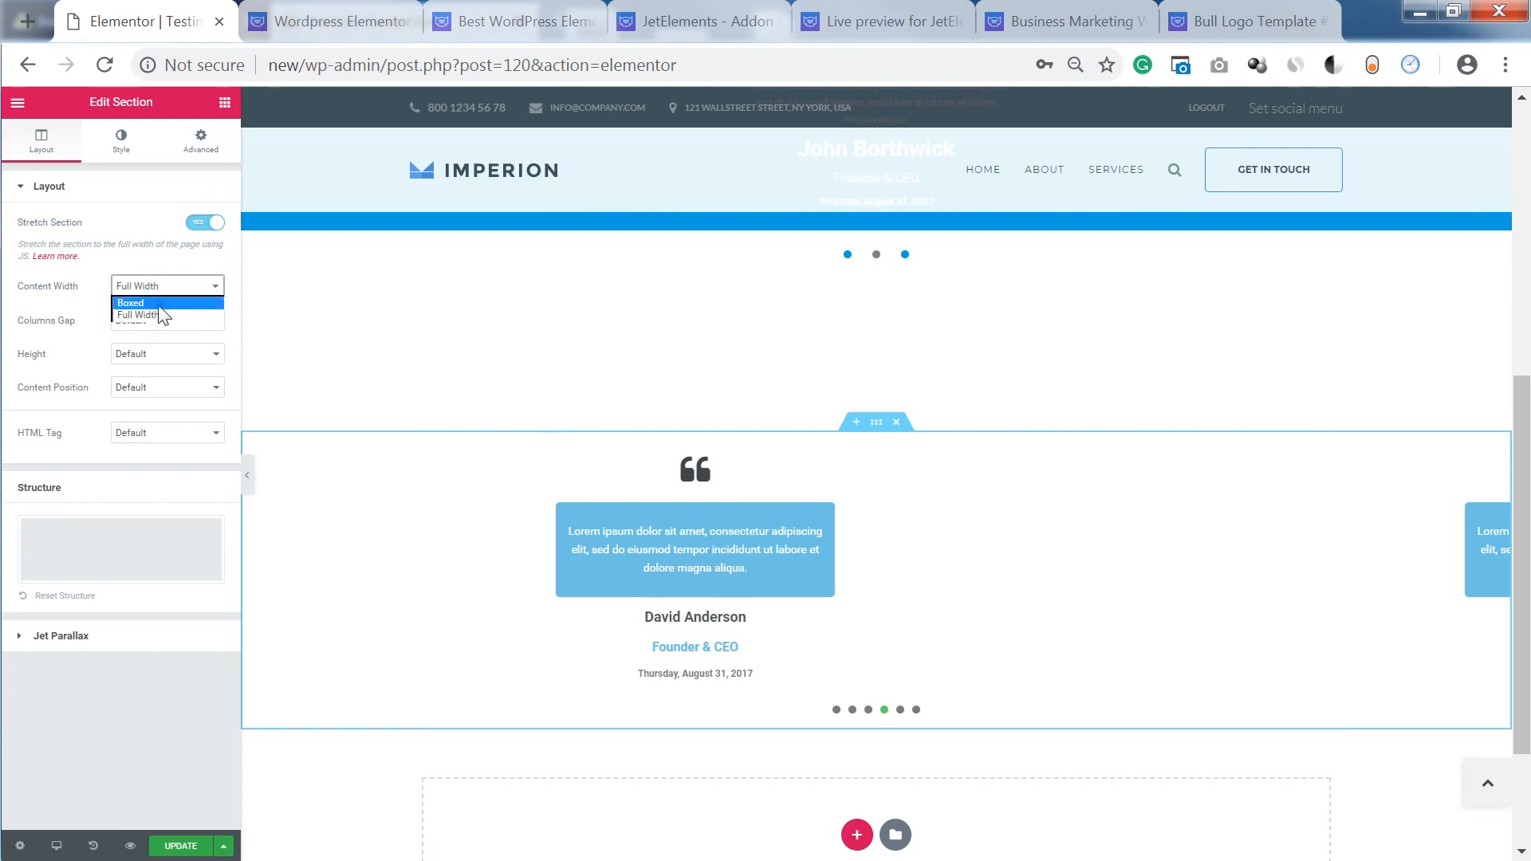
click(162, 301)
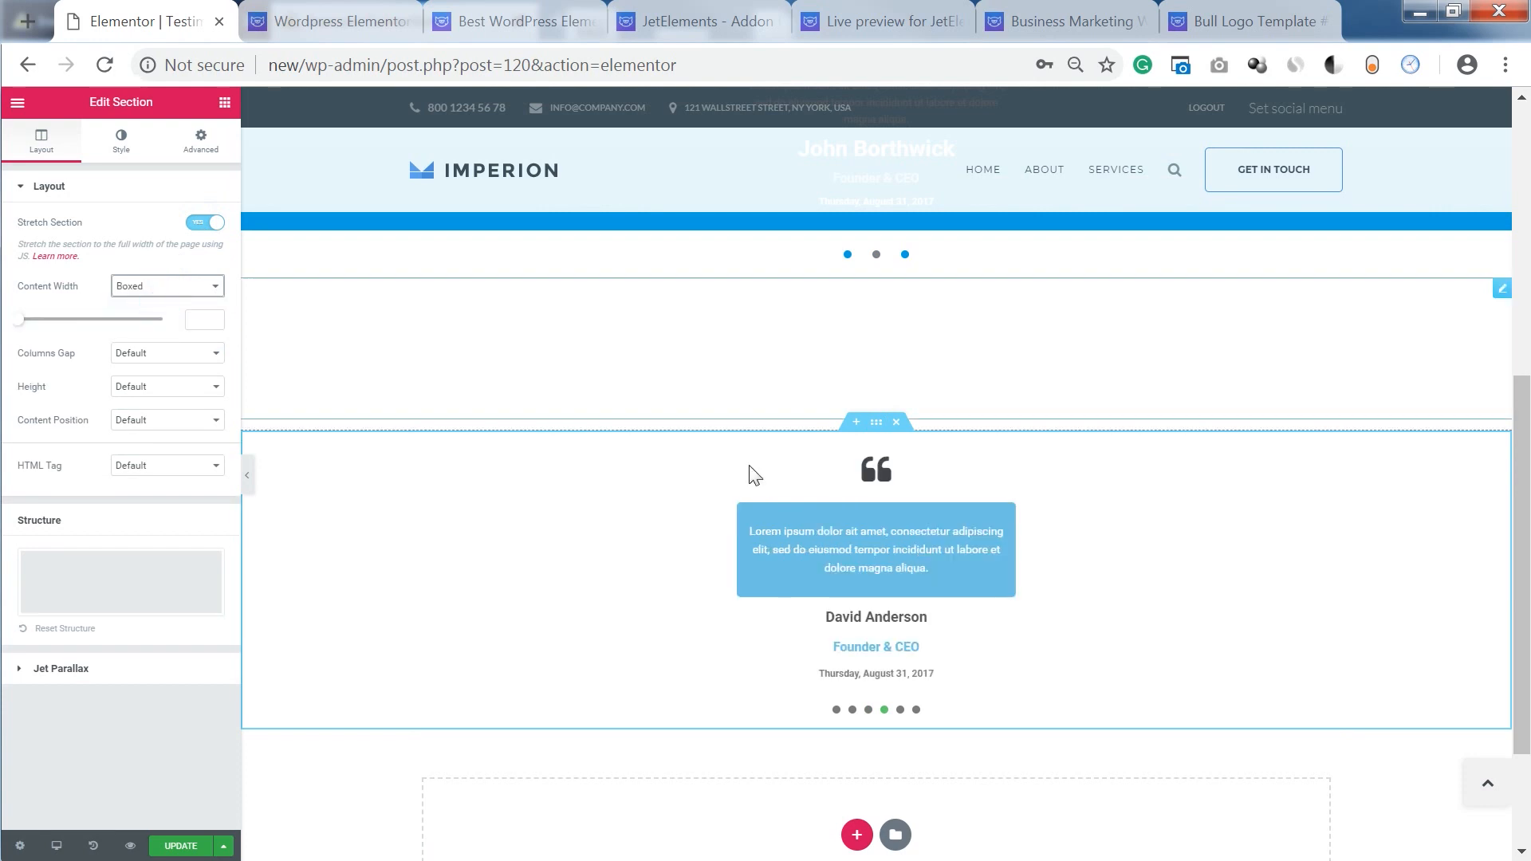
Step: Try 2 slides to show in the new Testimonials widget and set the number back to 1
click(670, 552)
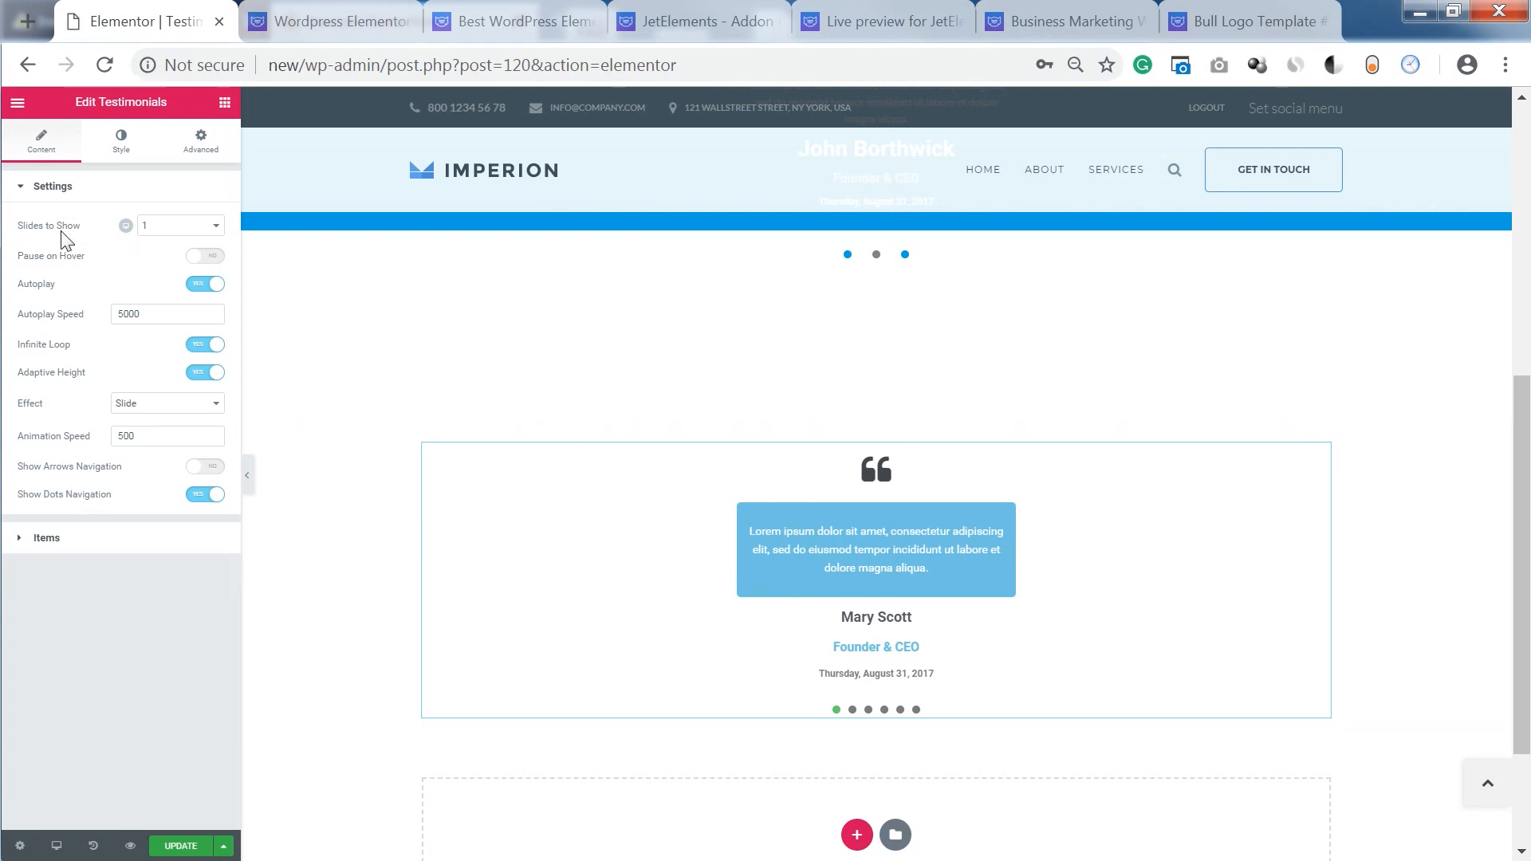
click(205, 228)
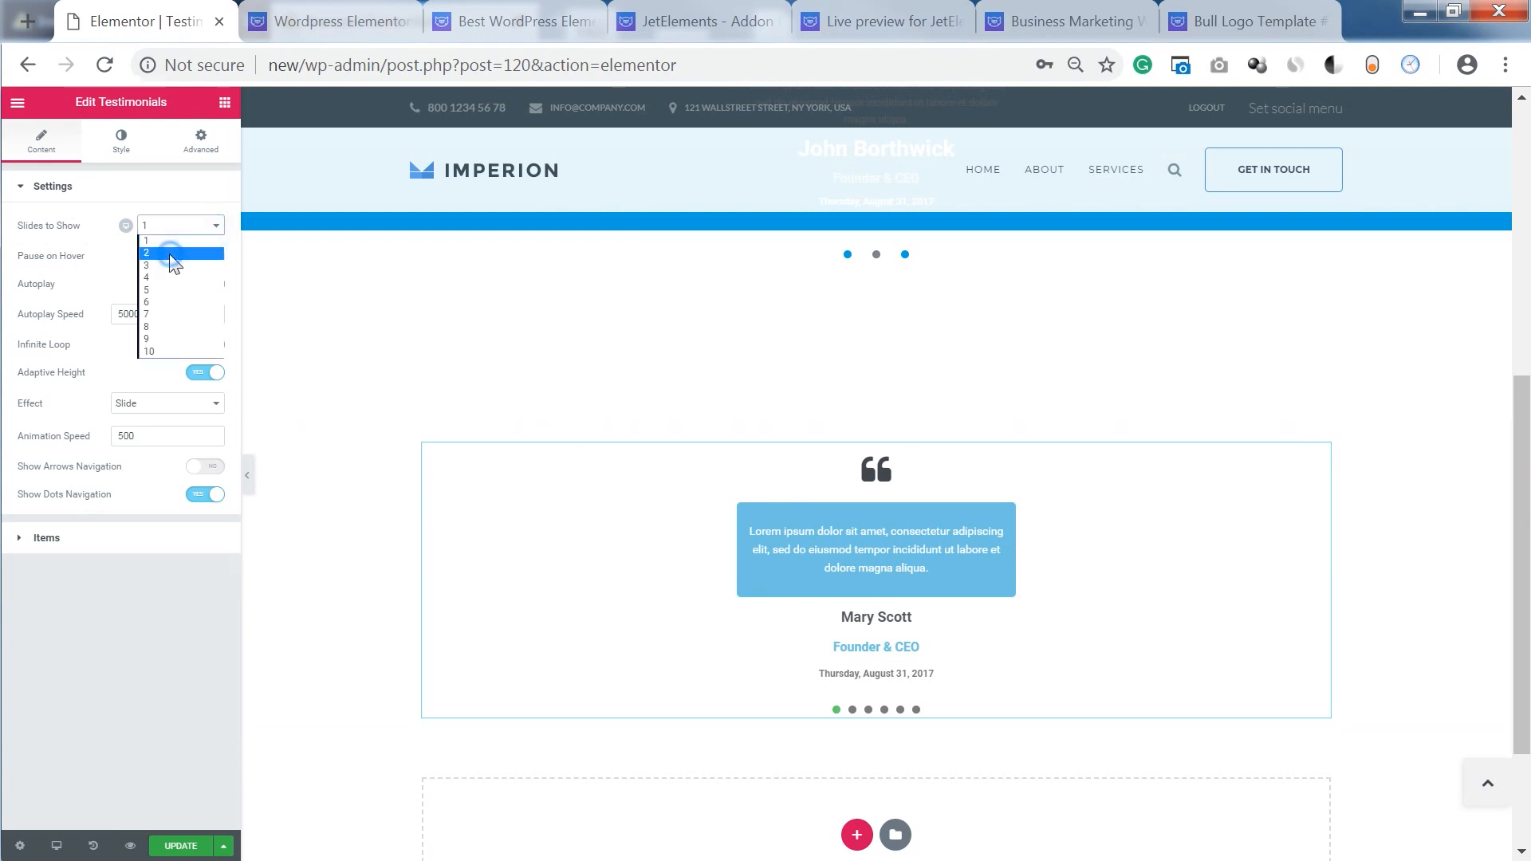
click(172, 254)
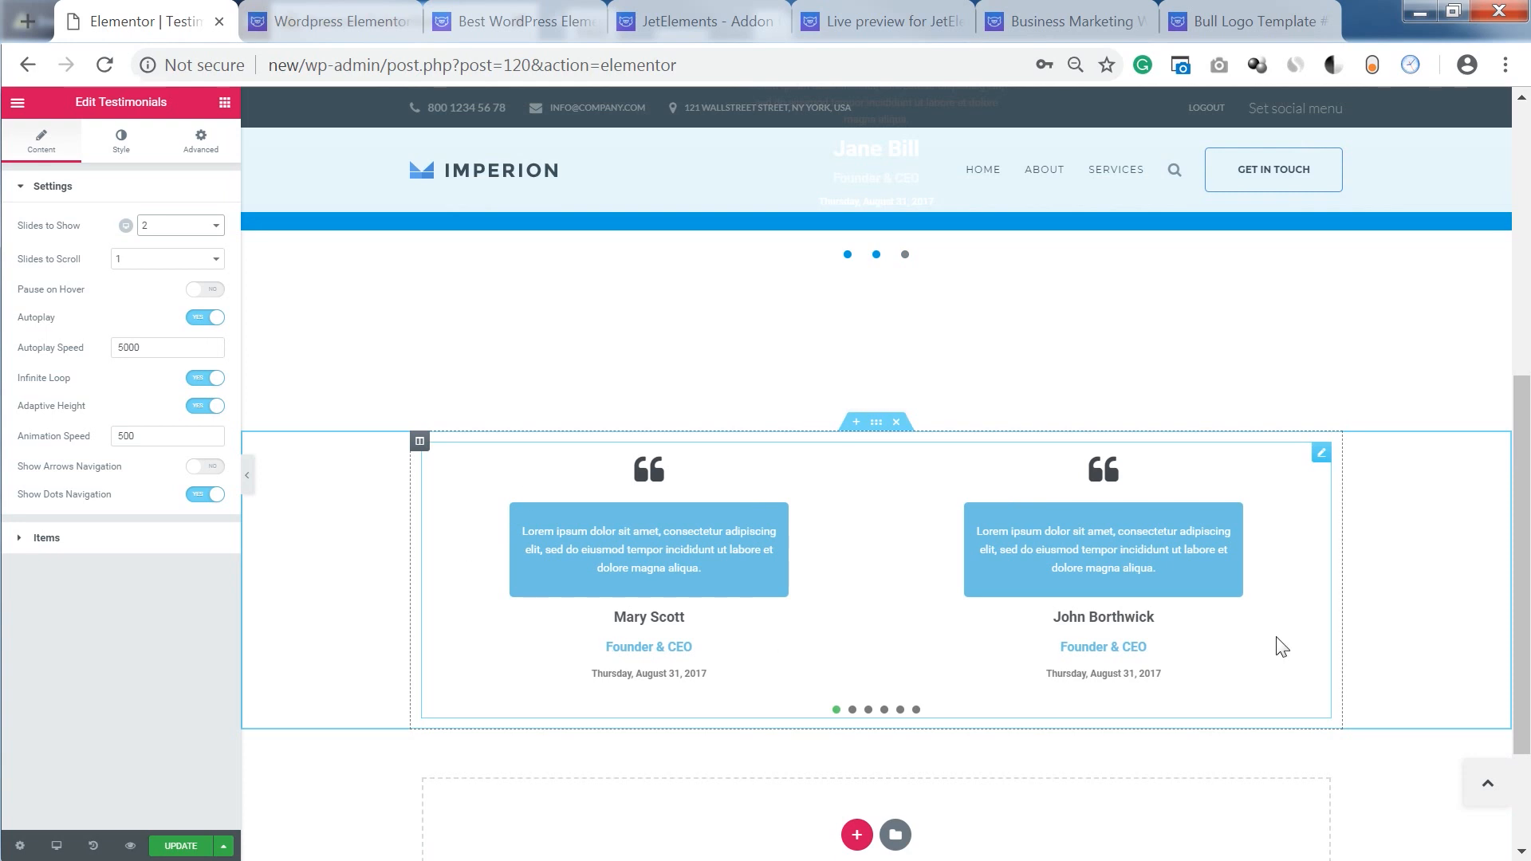
click(159, 225)
click(156, 238)
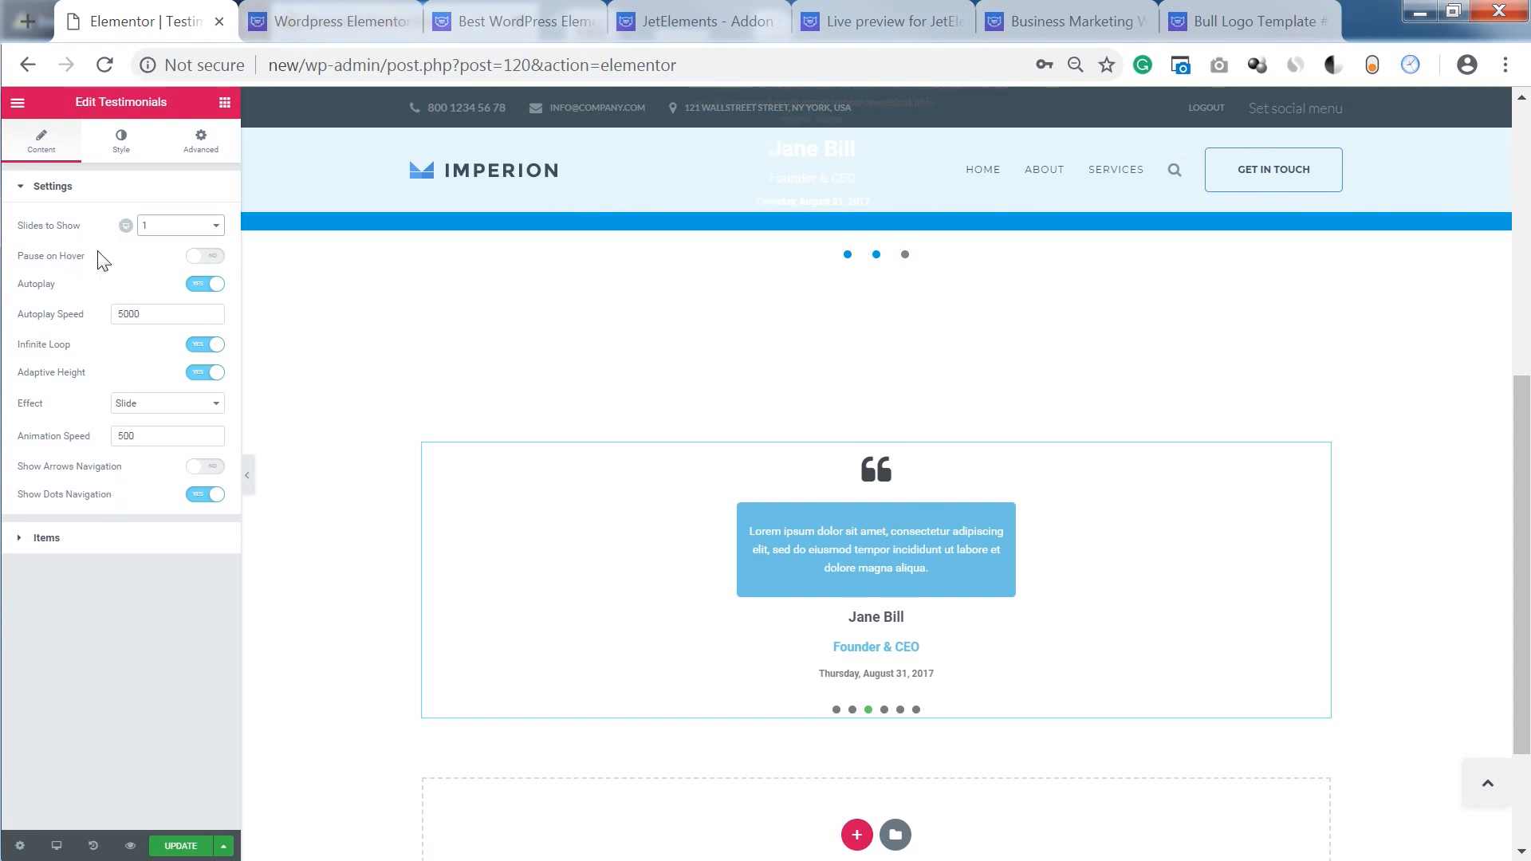
Step: Delete Item #6, Item #5 and Item #4 from the new Testimonials widget
click(84, 188)
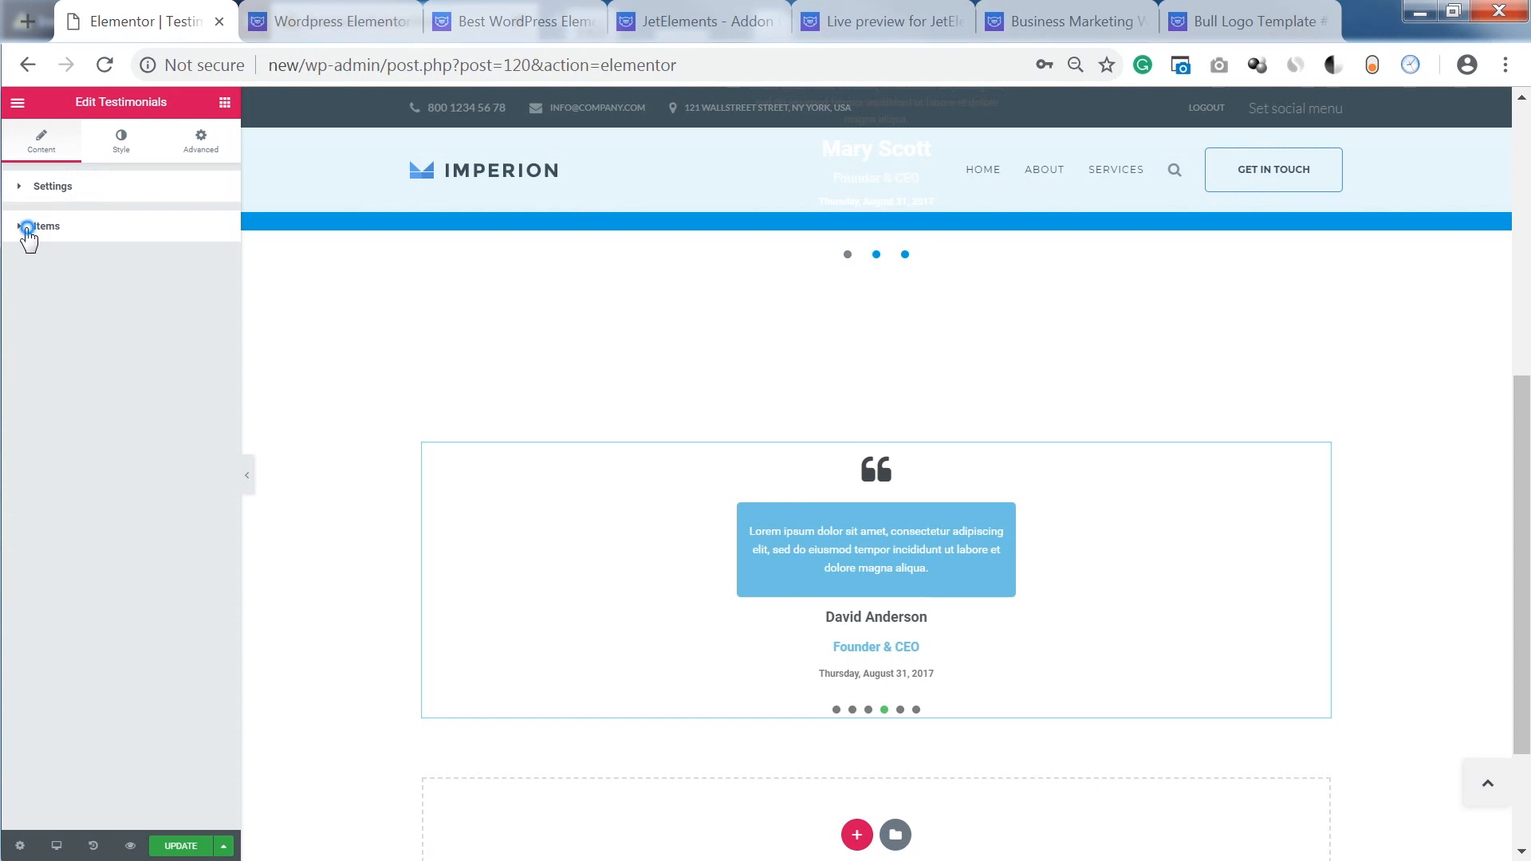
click(46, 231)
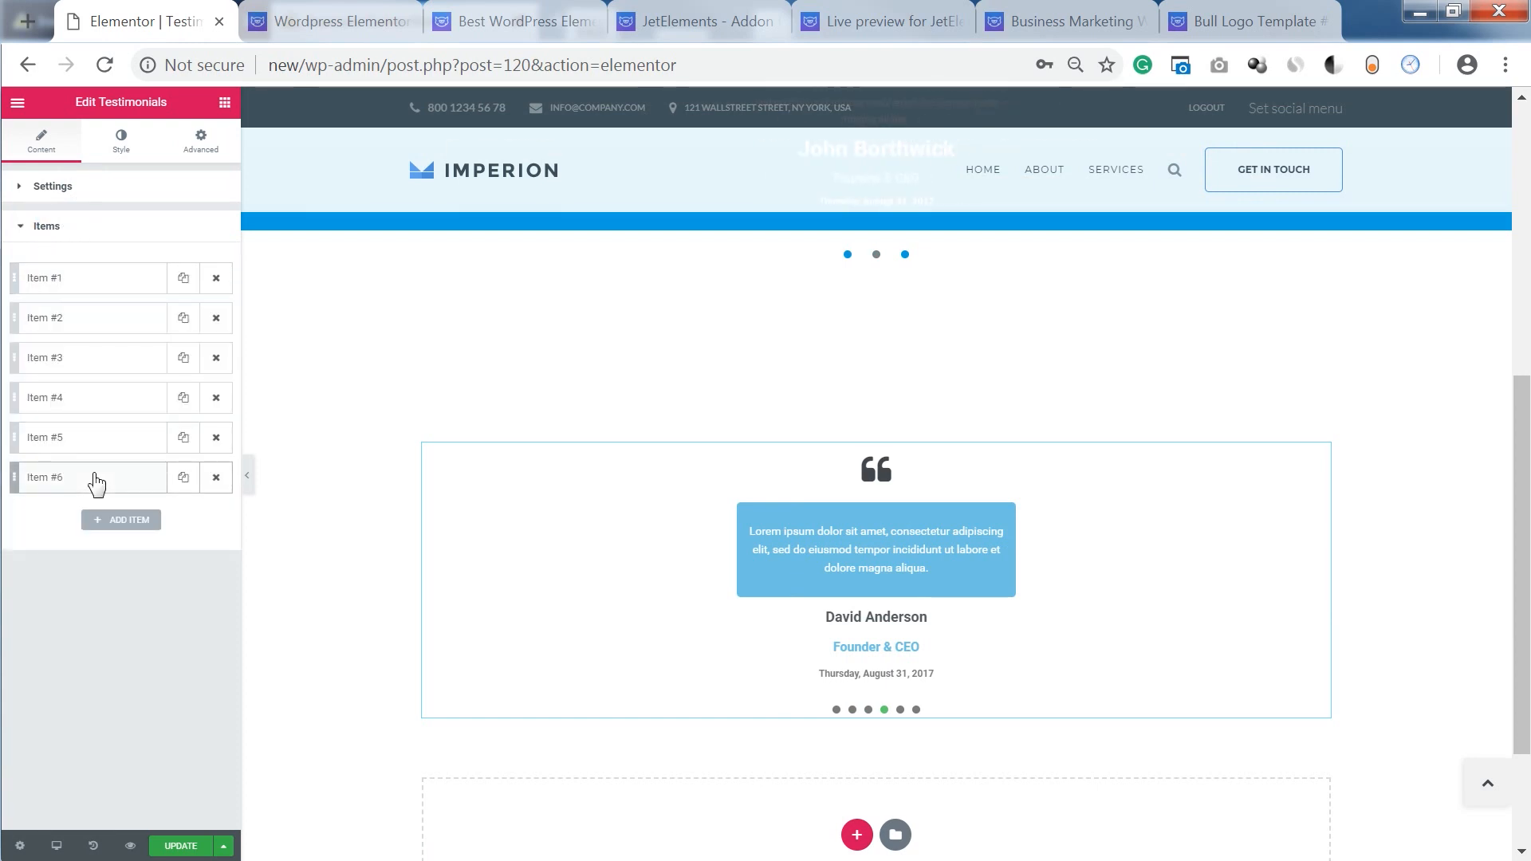
click(216, 477)
click(215, 437)
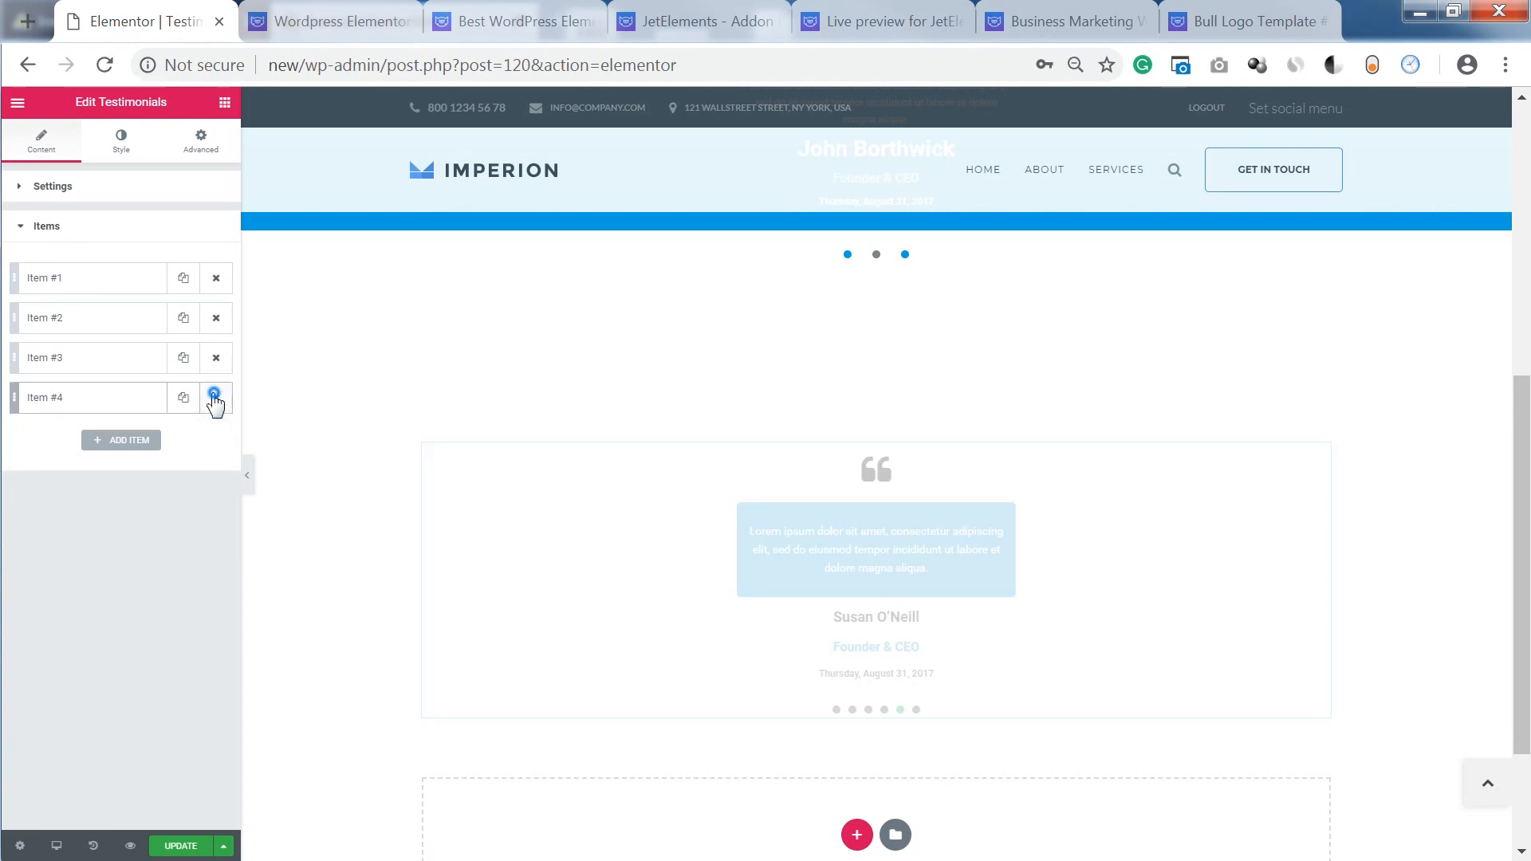
click(215, 397)
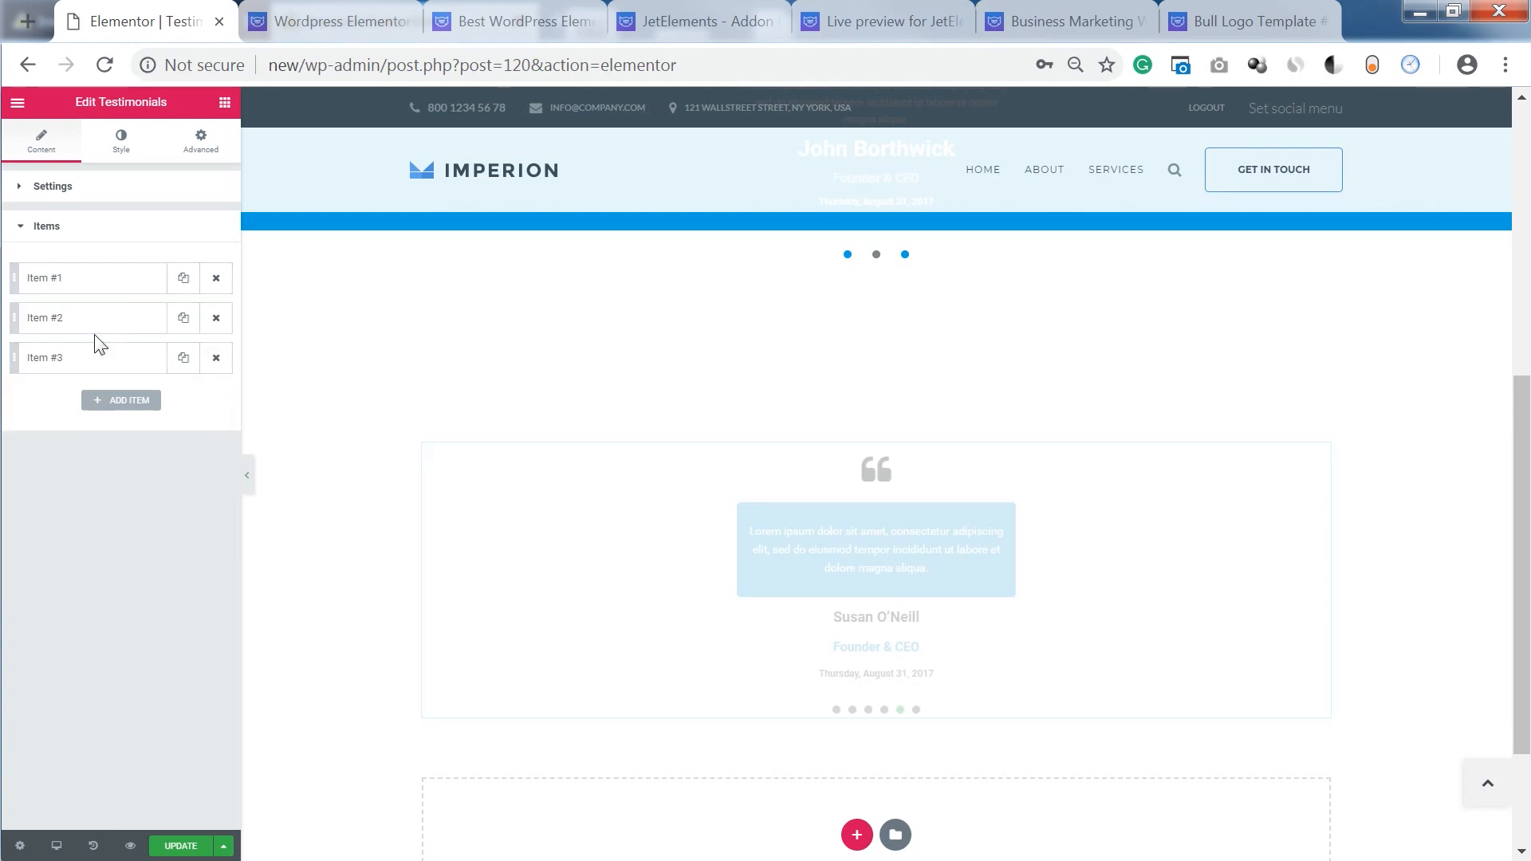
Step: Set Item #1's image to adult-afro-blazer-1056556.jpg from the media library and open its icon choices
click(88, 279)
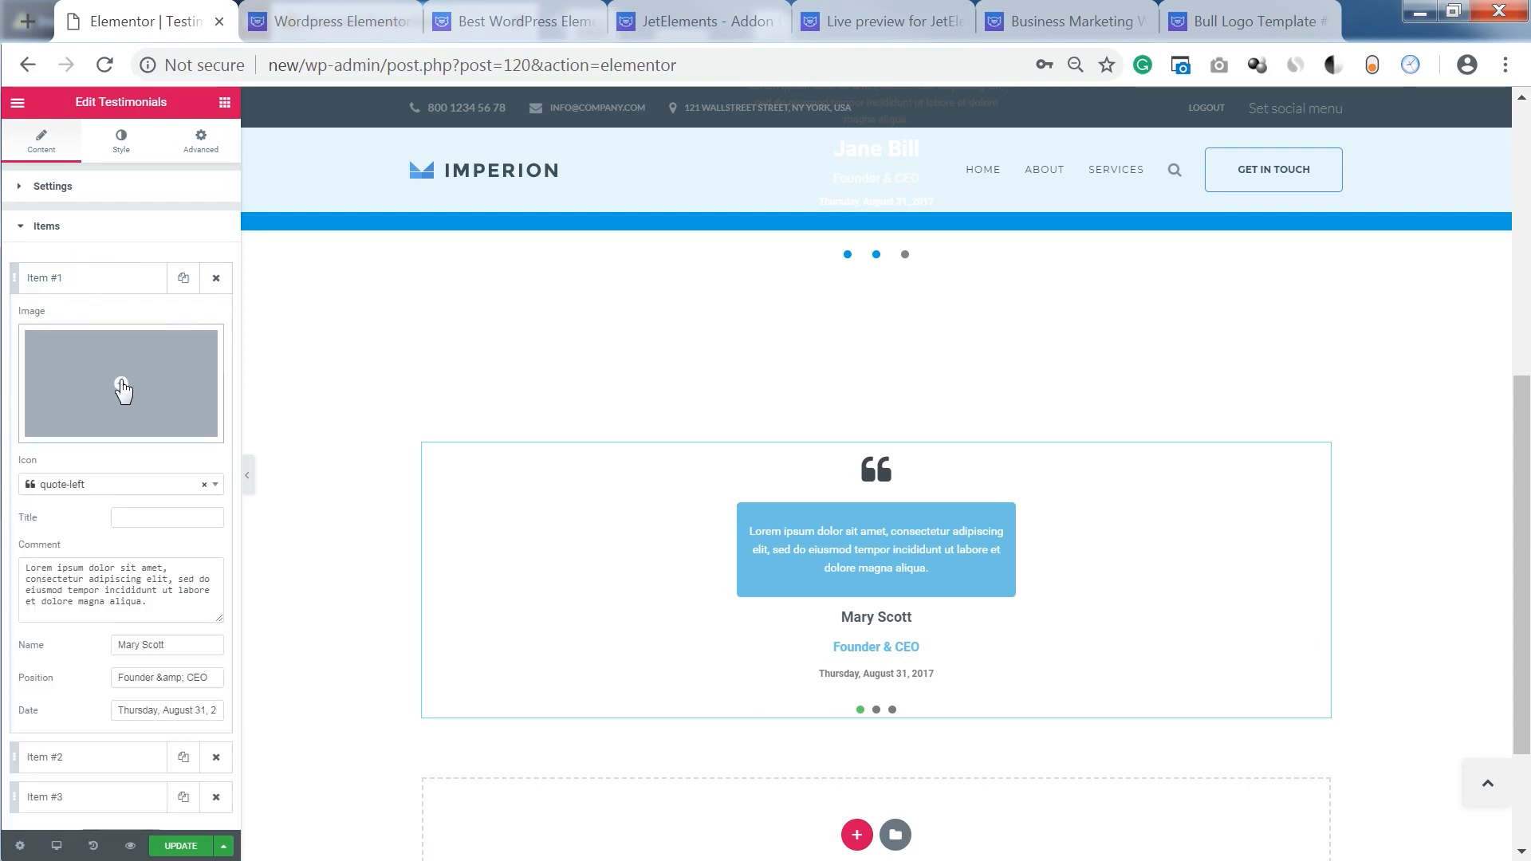
click(123, 391)
click(111, 320)
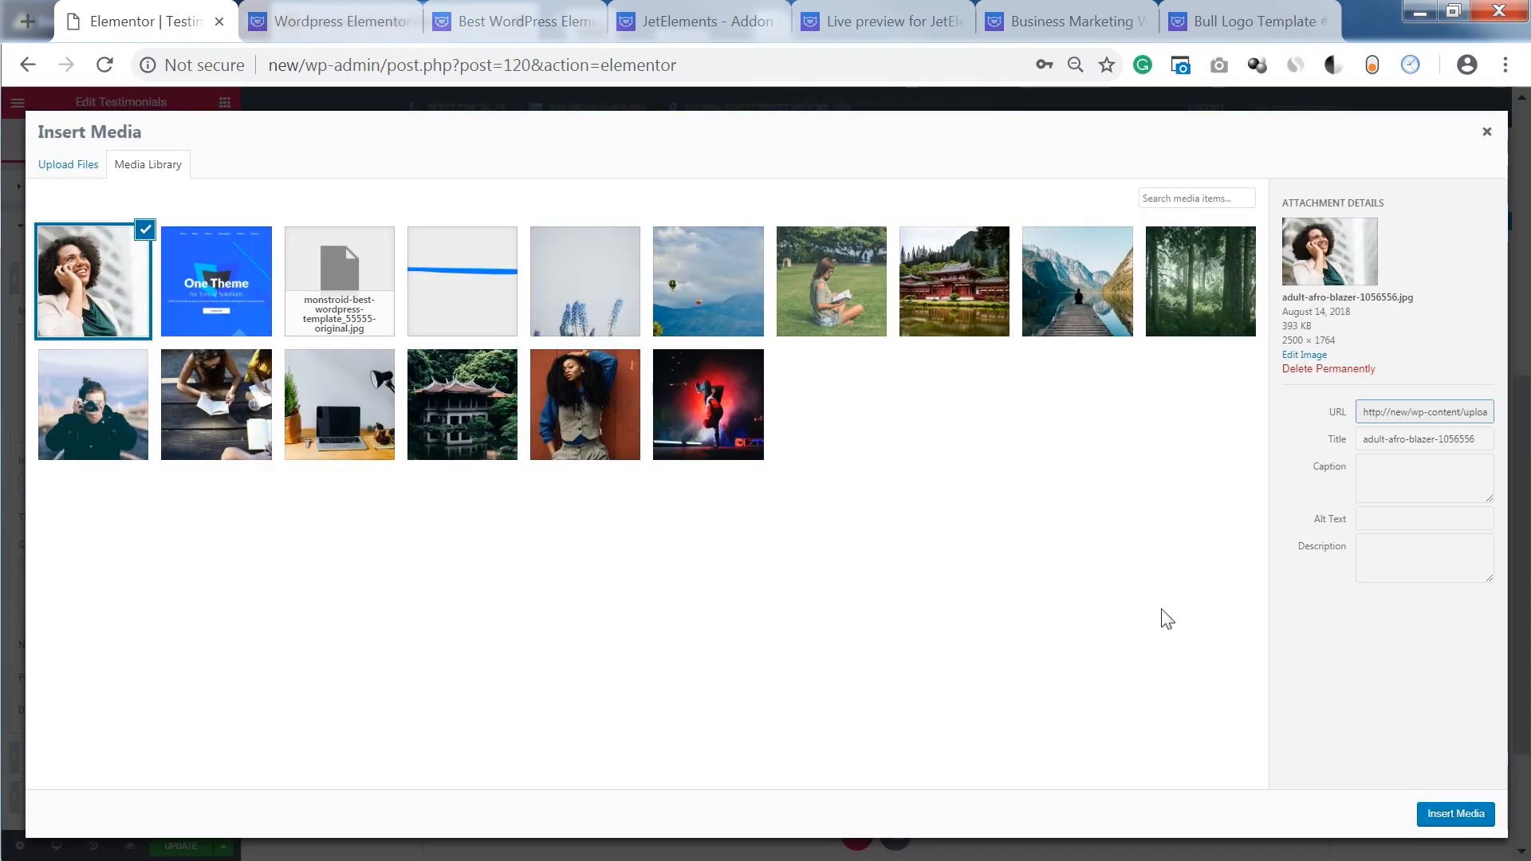
click(1456, 813)
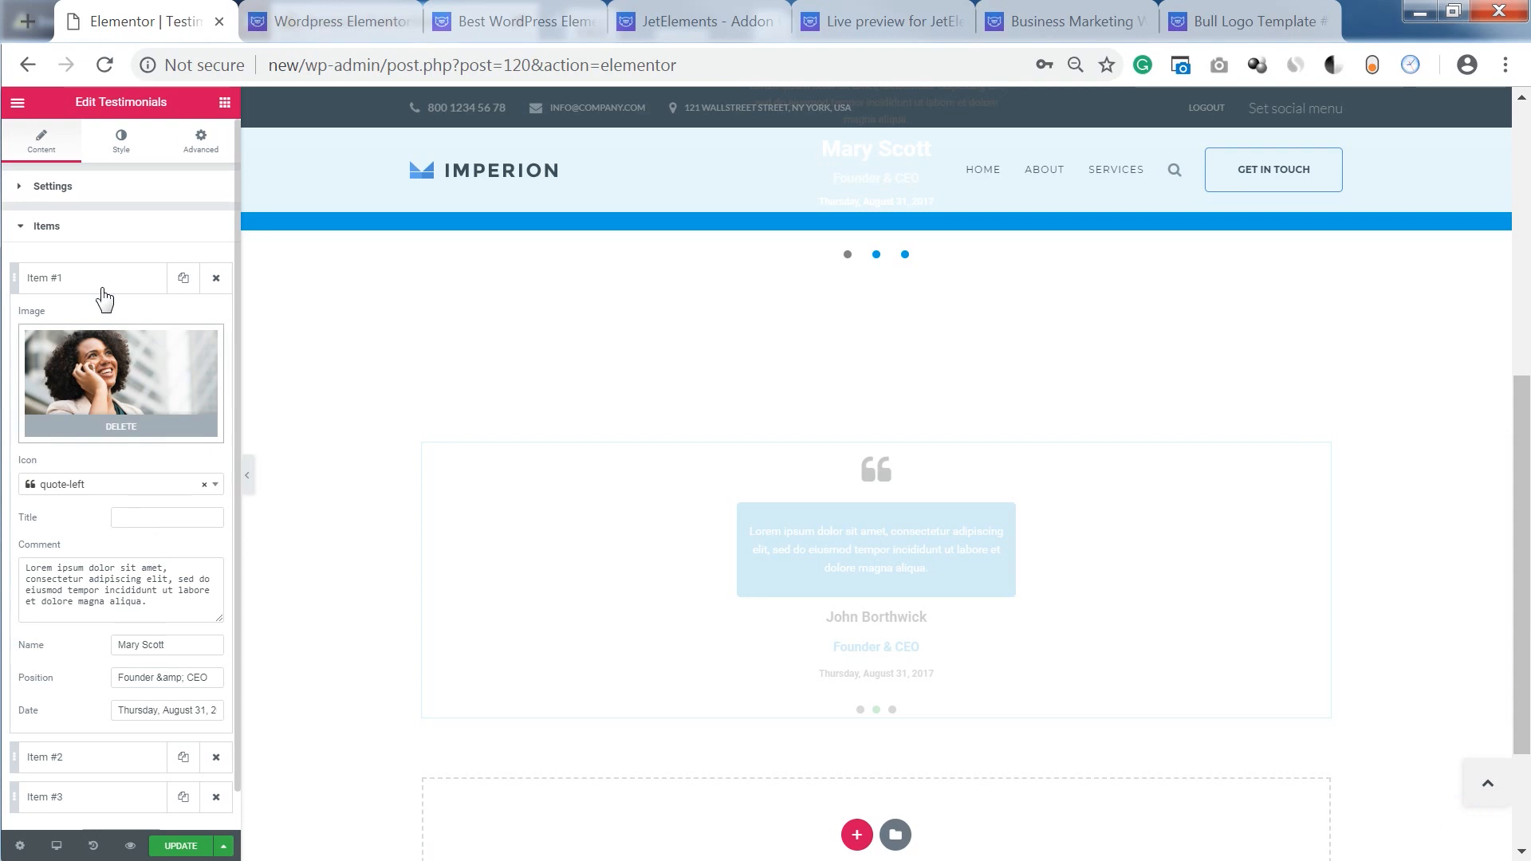
scroll(106, 492, down, 1)
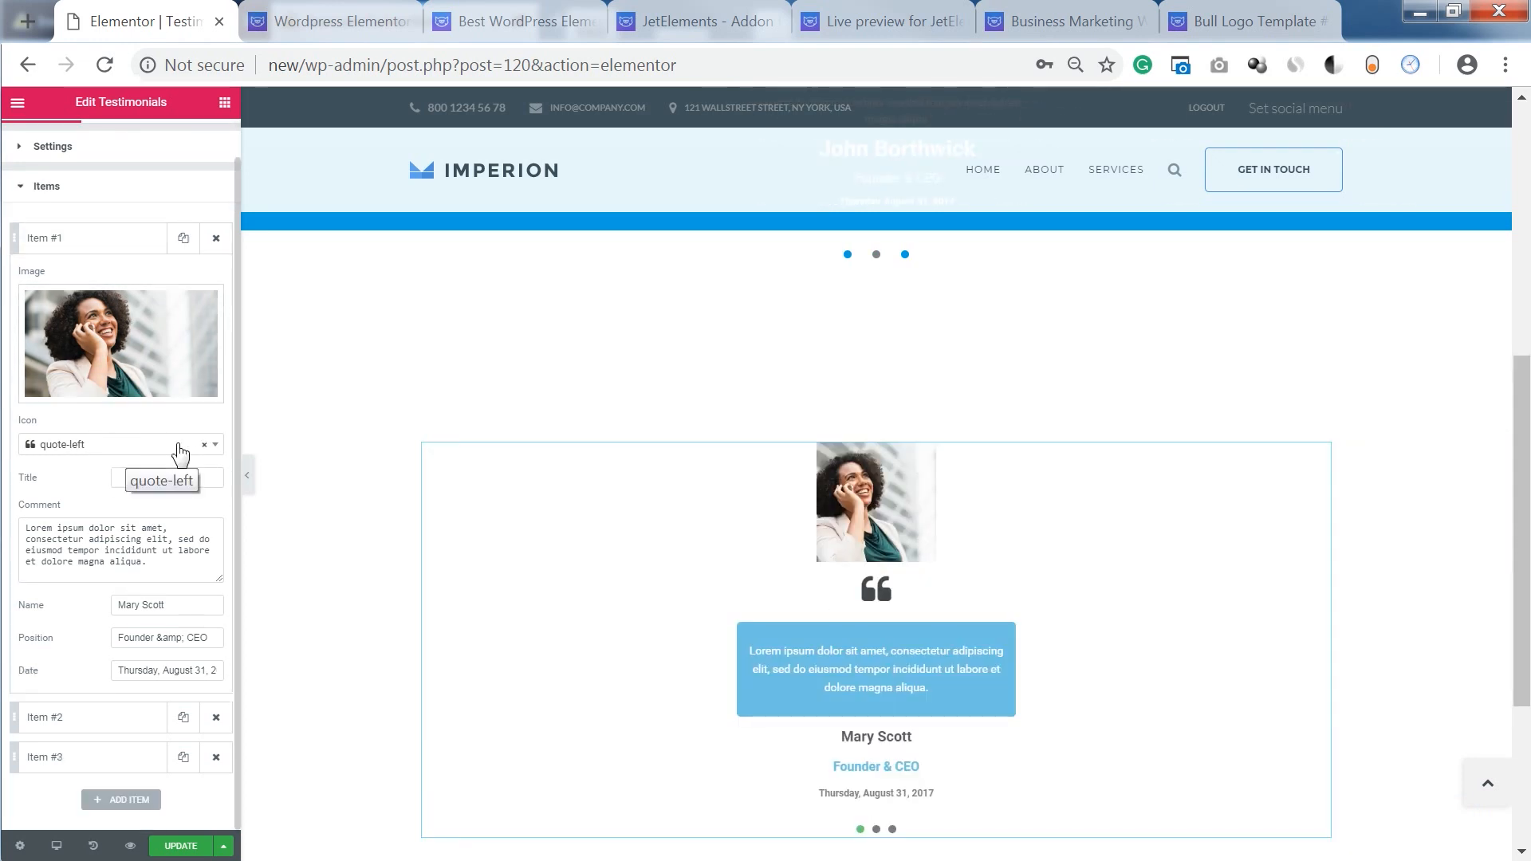
click(216, 446)
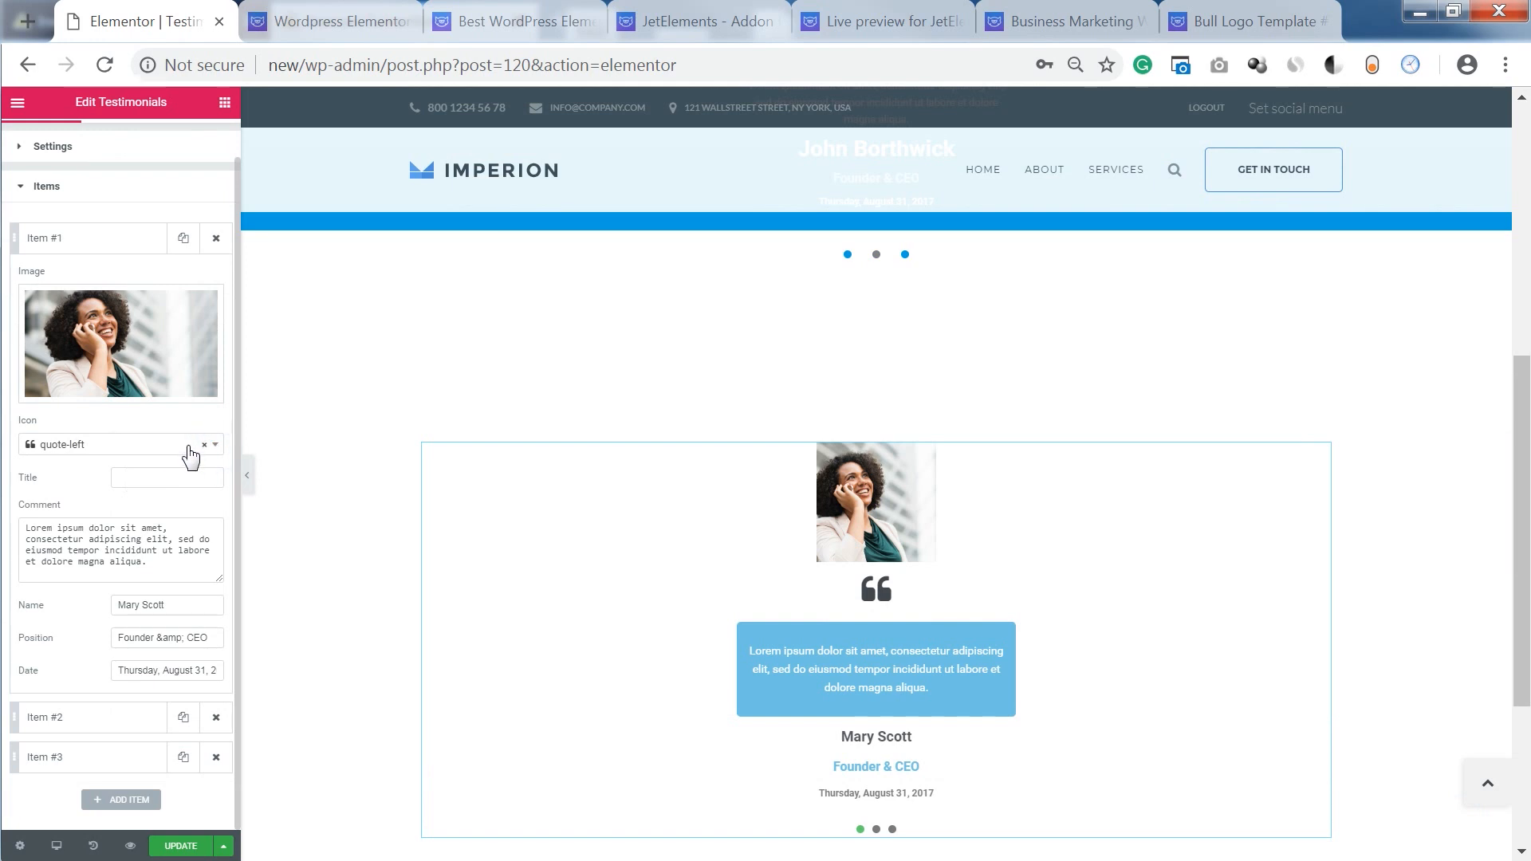
Step: Remove the quote-left icon from Item #1 so that no icon is selected
click(206, 446)
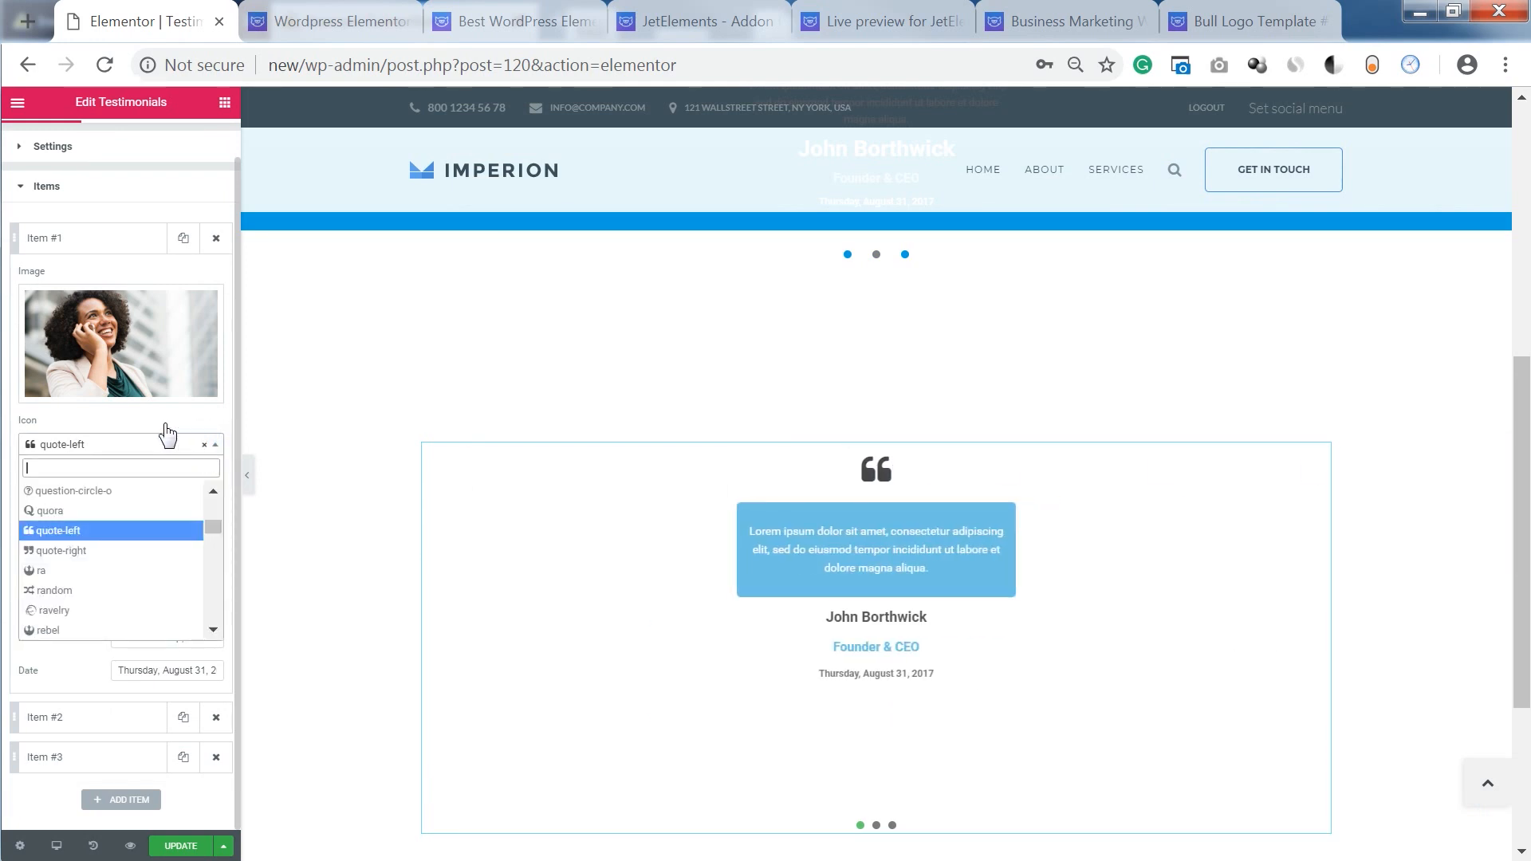
click(205, 445)
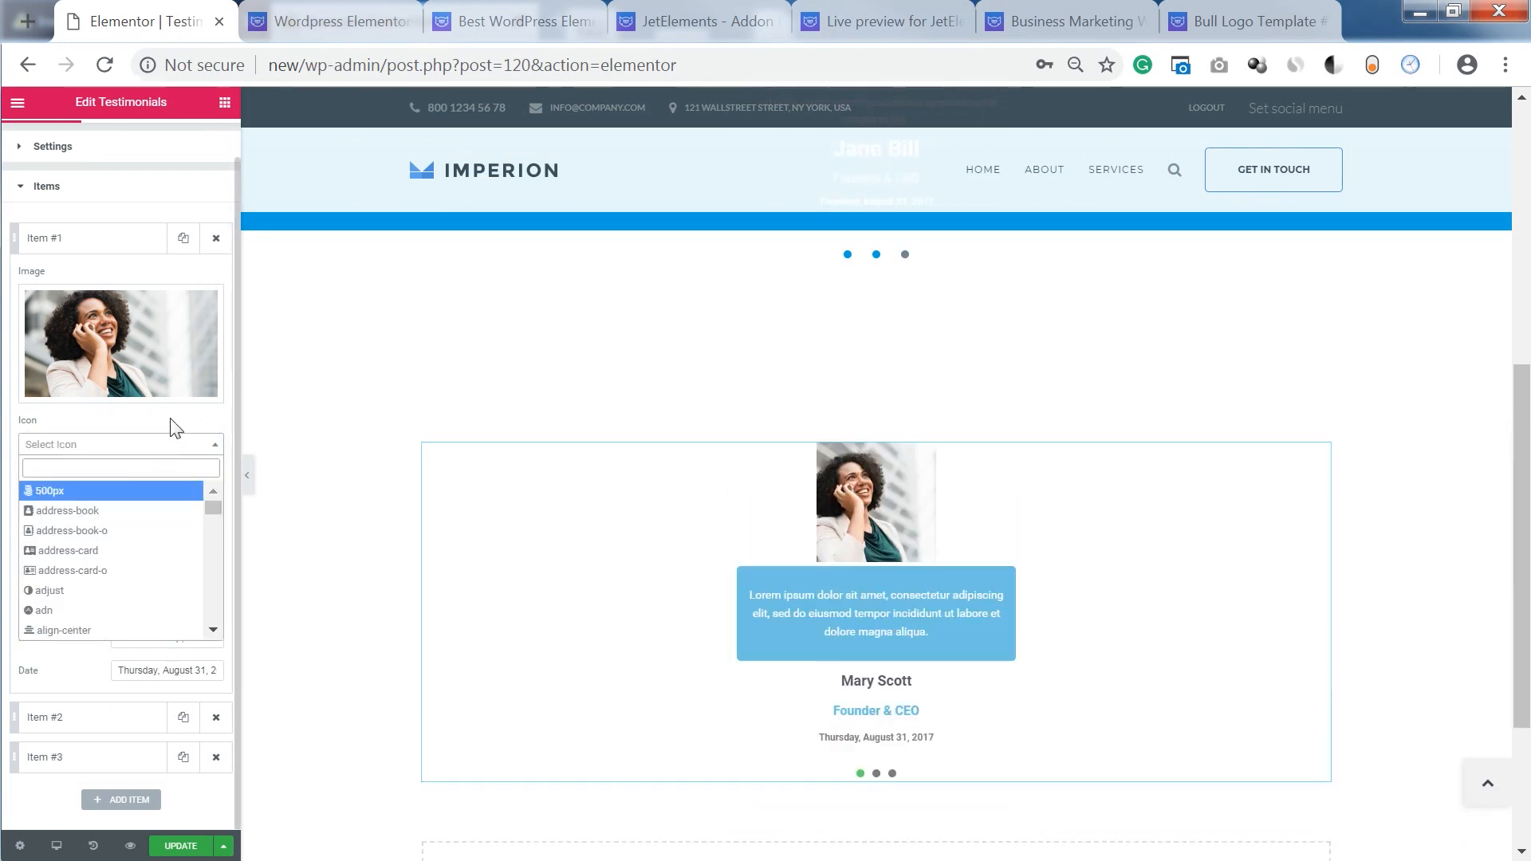
click(172, 419)
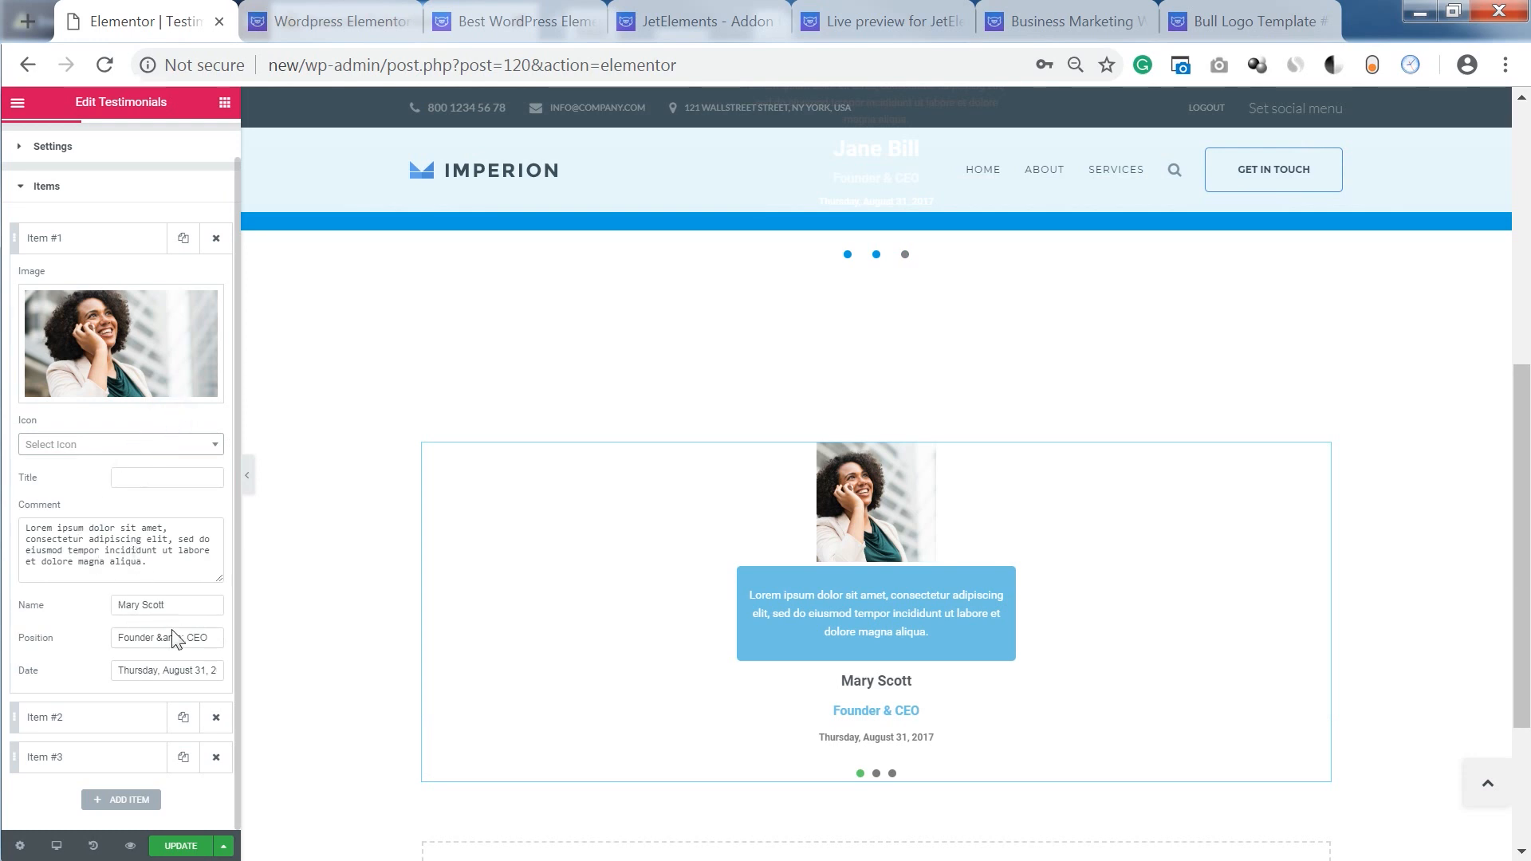
Step: Set Item #2's image to the photo of the person holding a camera from the media library and remove its quote-left icon
click(102, 235)
click(84, 278)
click(118, 388)
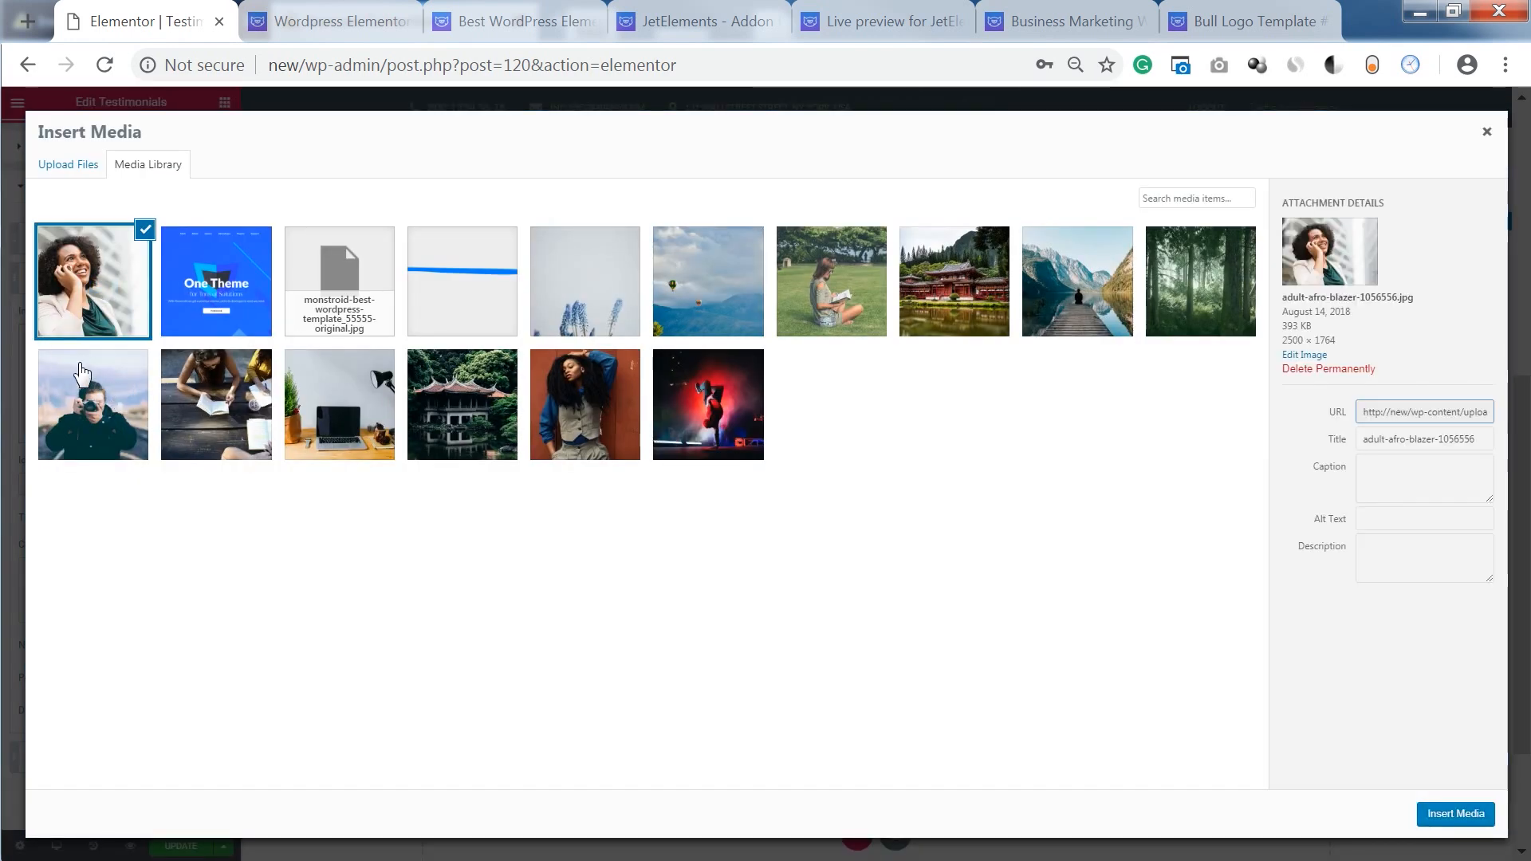
click(1453, 815)
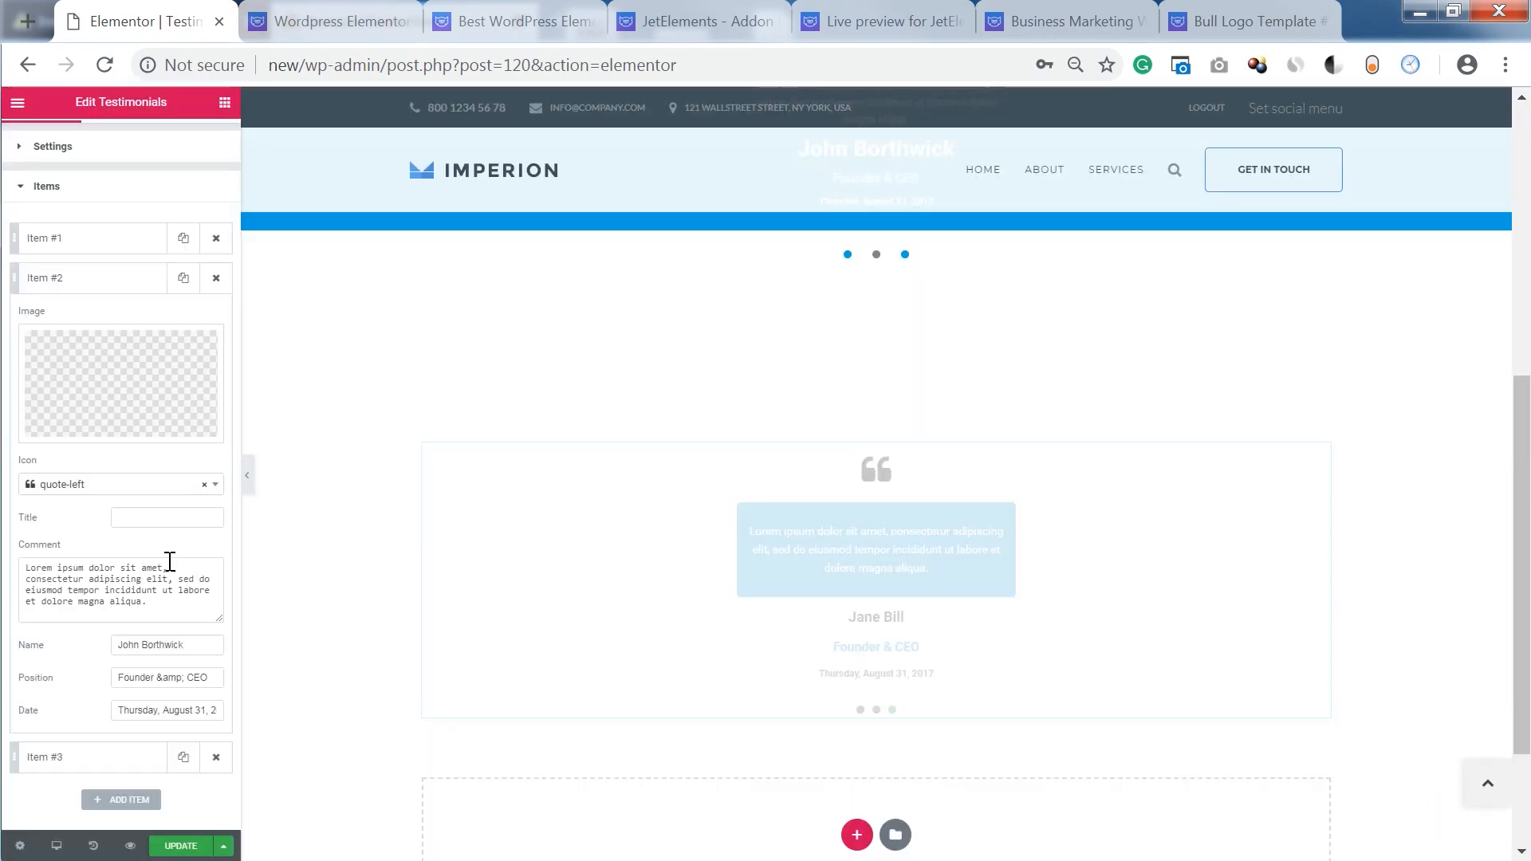
click(204, 486)
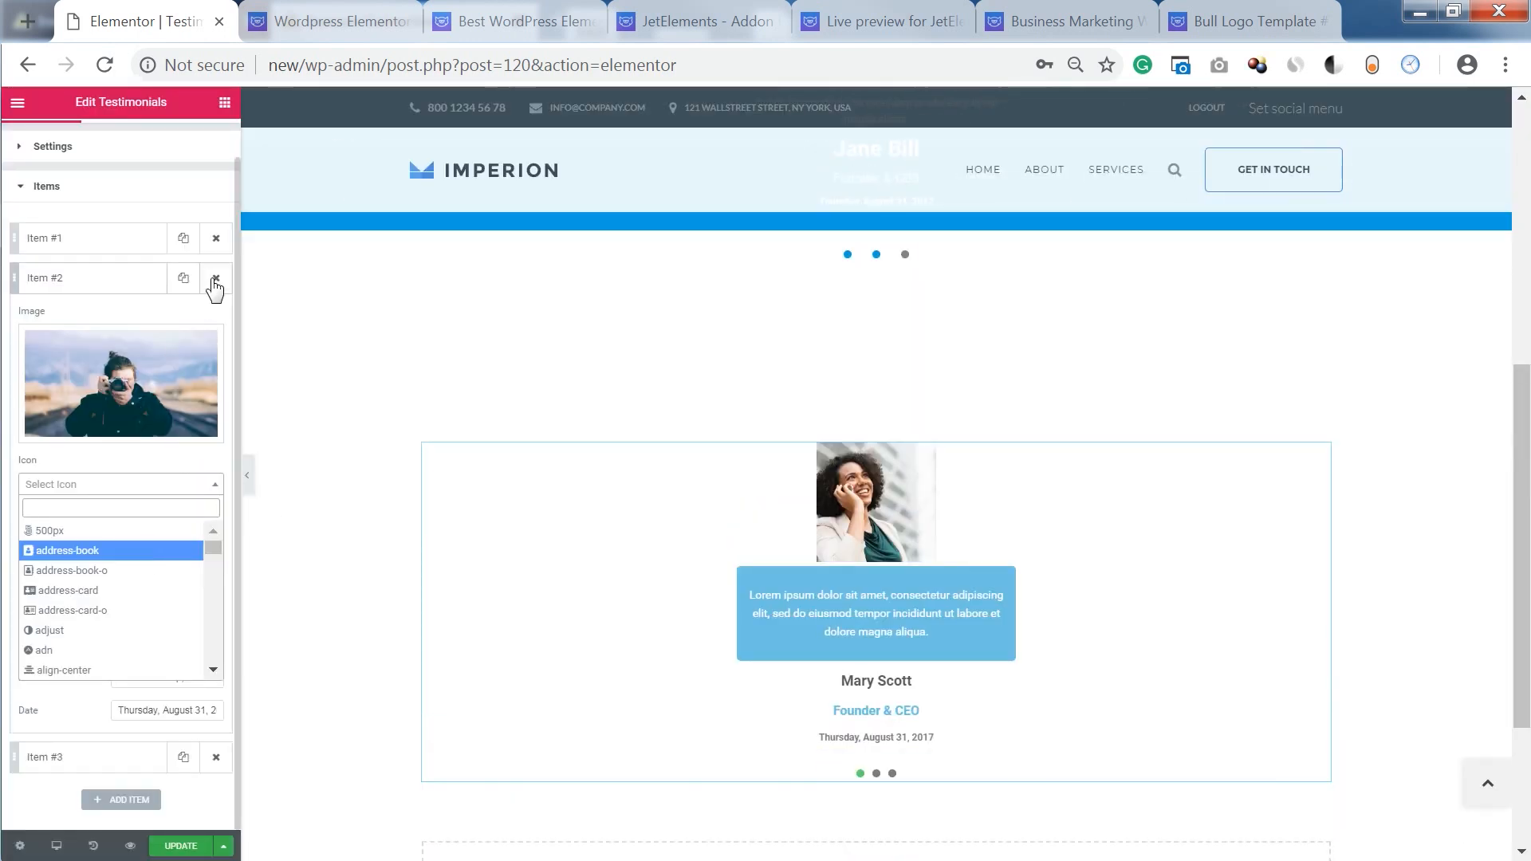
Step: Delete Item #3 from the Testimonials widget
click(118, 283)
click(215, 317)
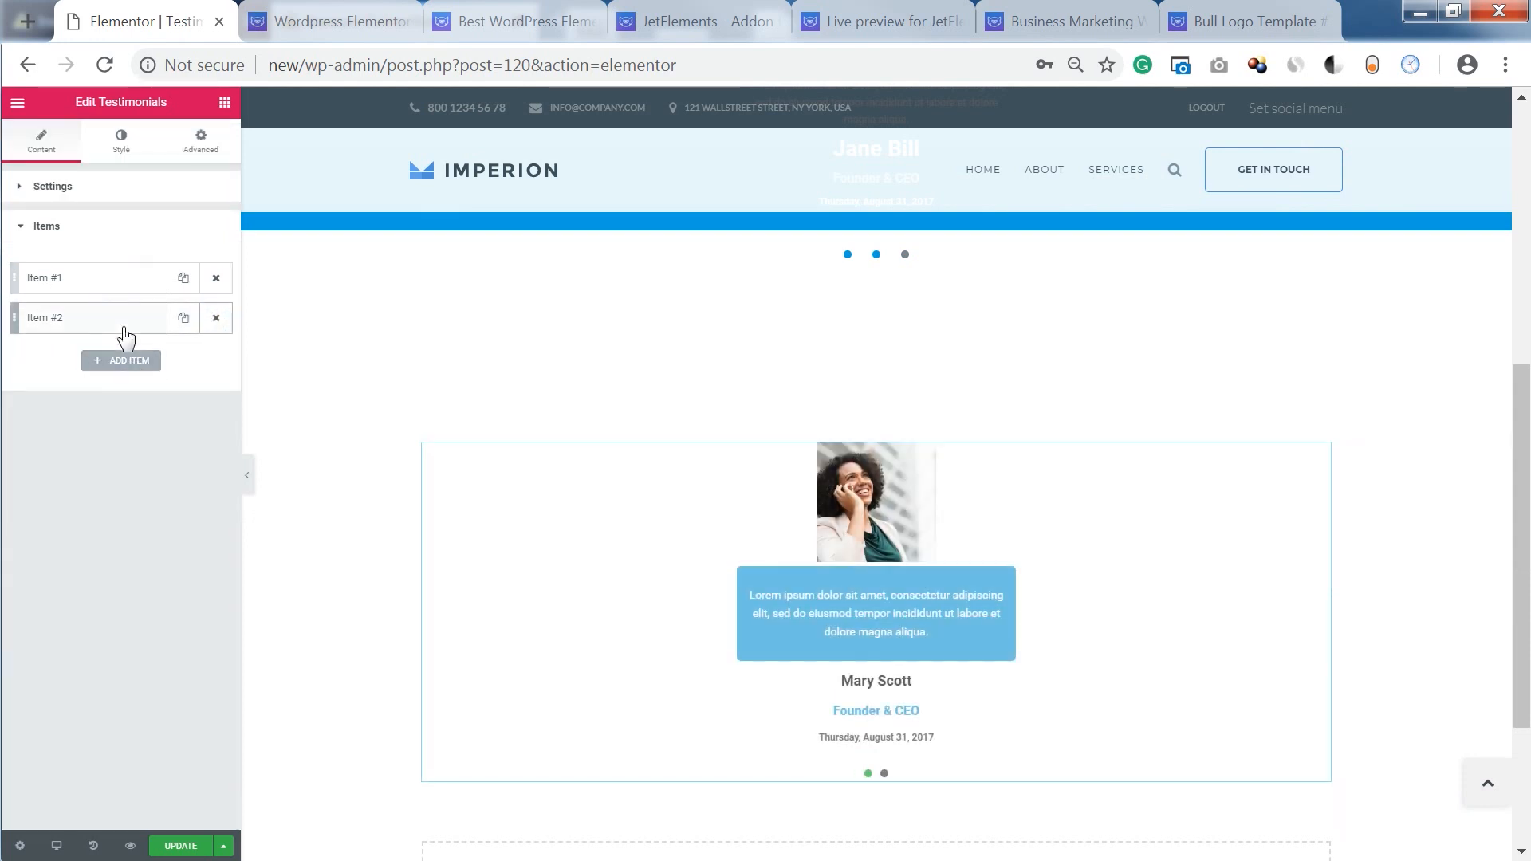
Step: Give the testimonial items a gradient background with light blue #6ec1e4 as its first color
click(120, 144)
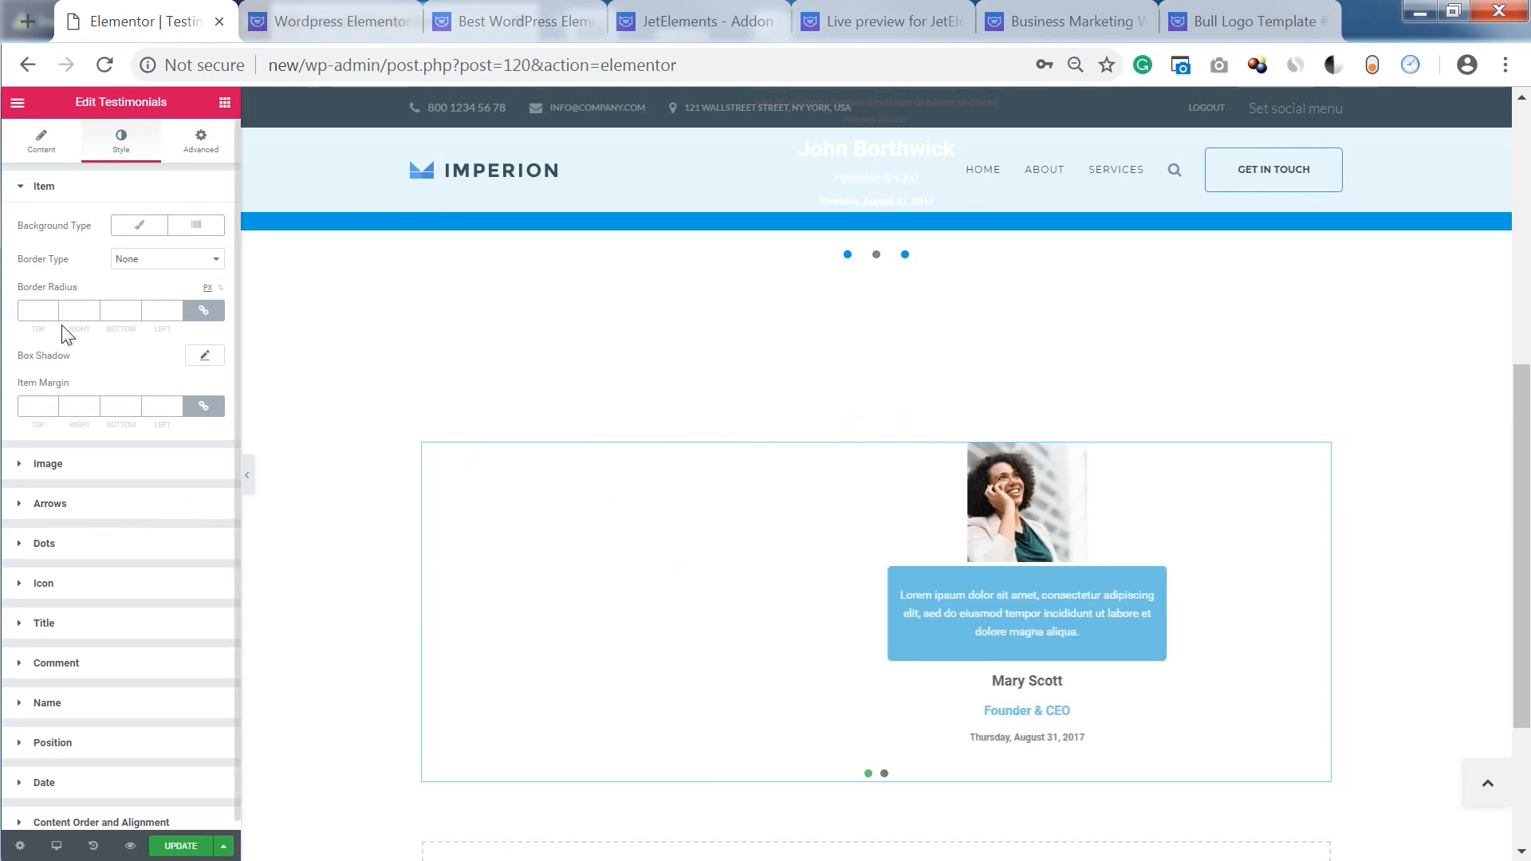
scroll(349, 389, up, 5)
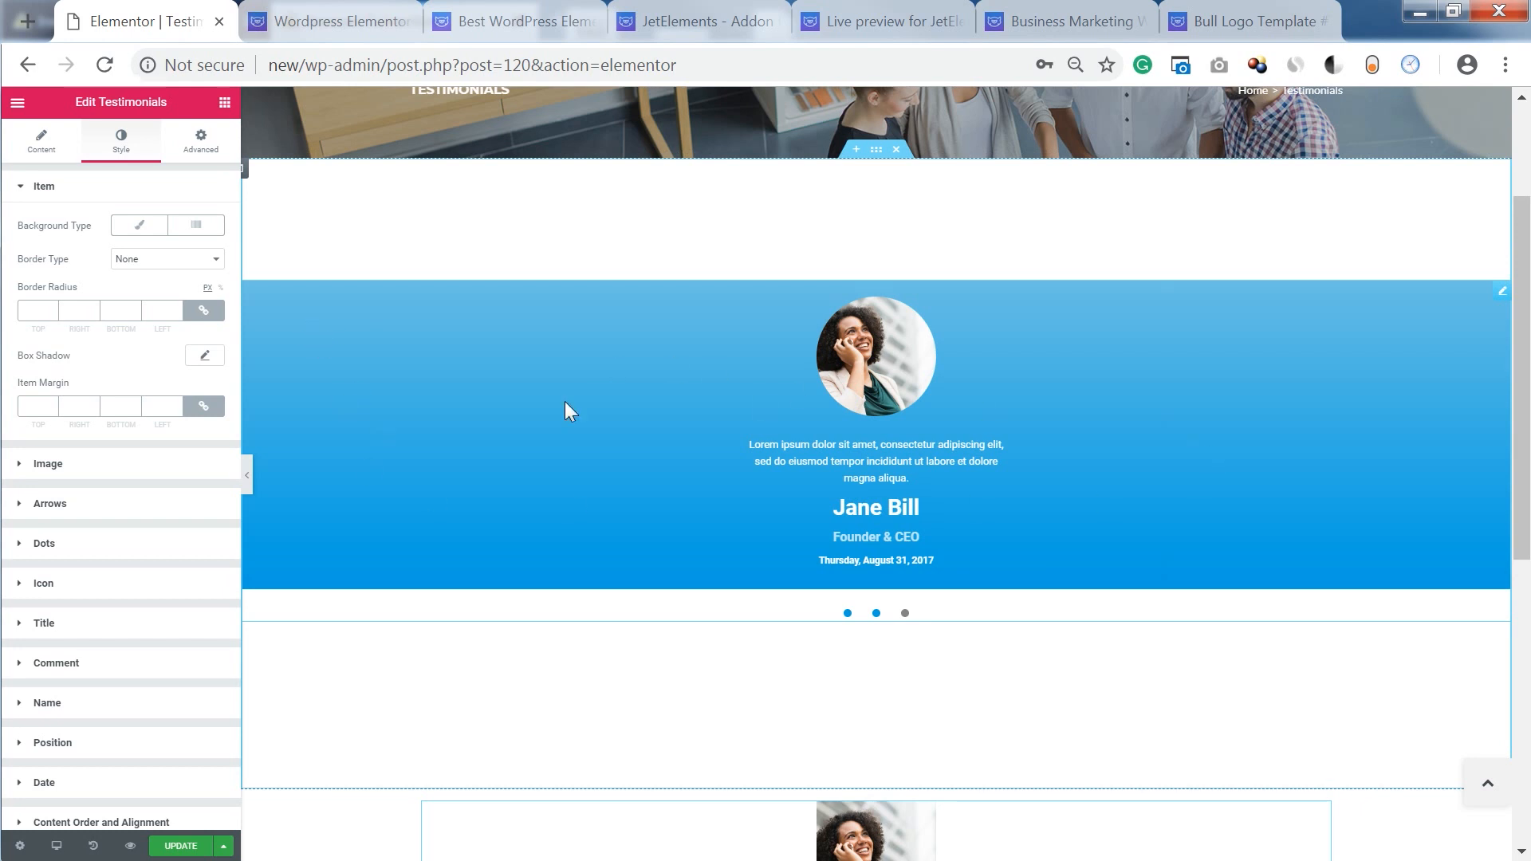
scroll(332, 407, down, 4)
click(196, 225)
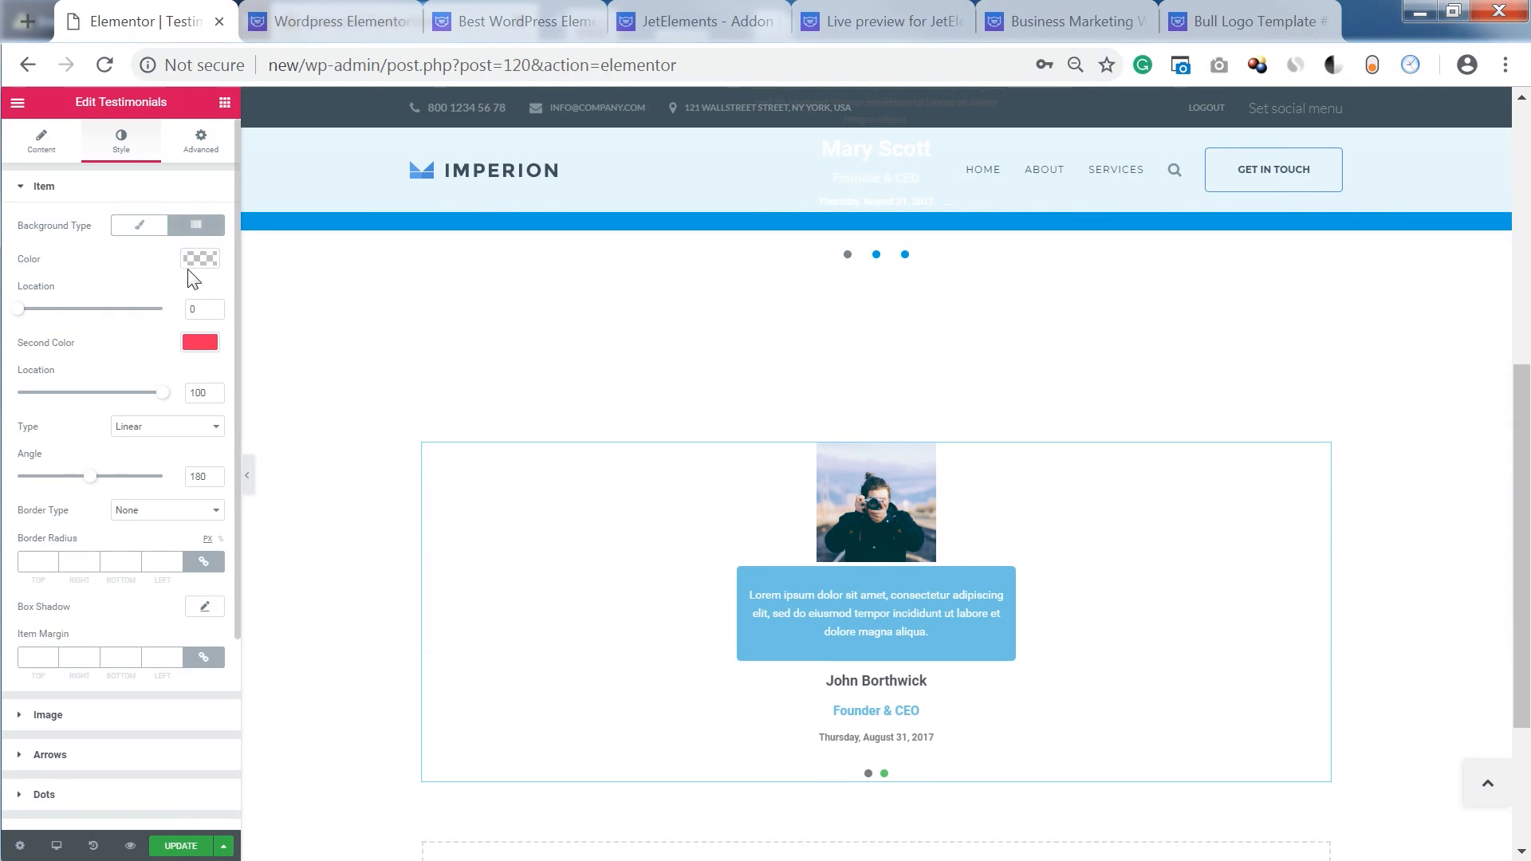
click(199, 259)
click(26, 447)
click(70, 229)
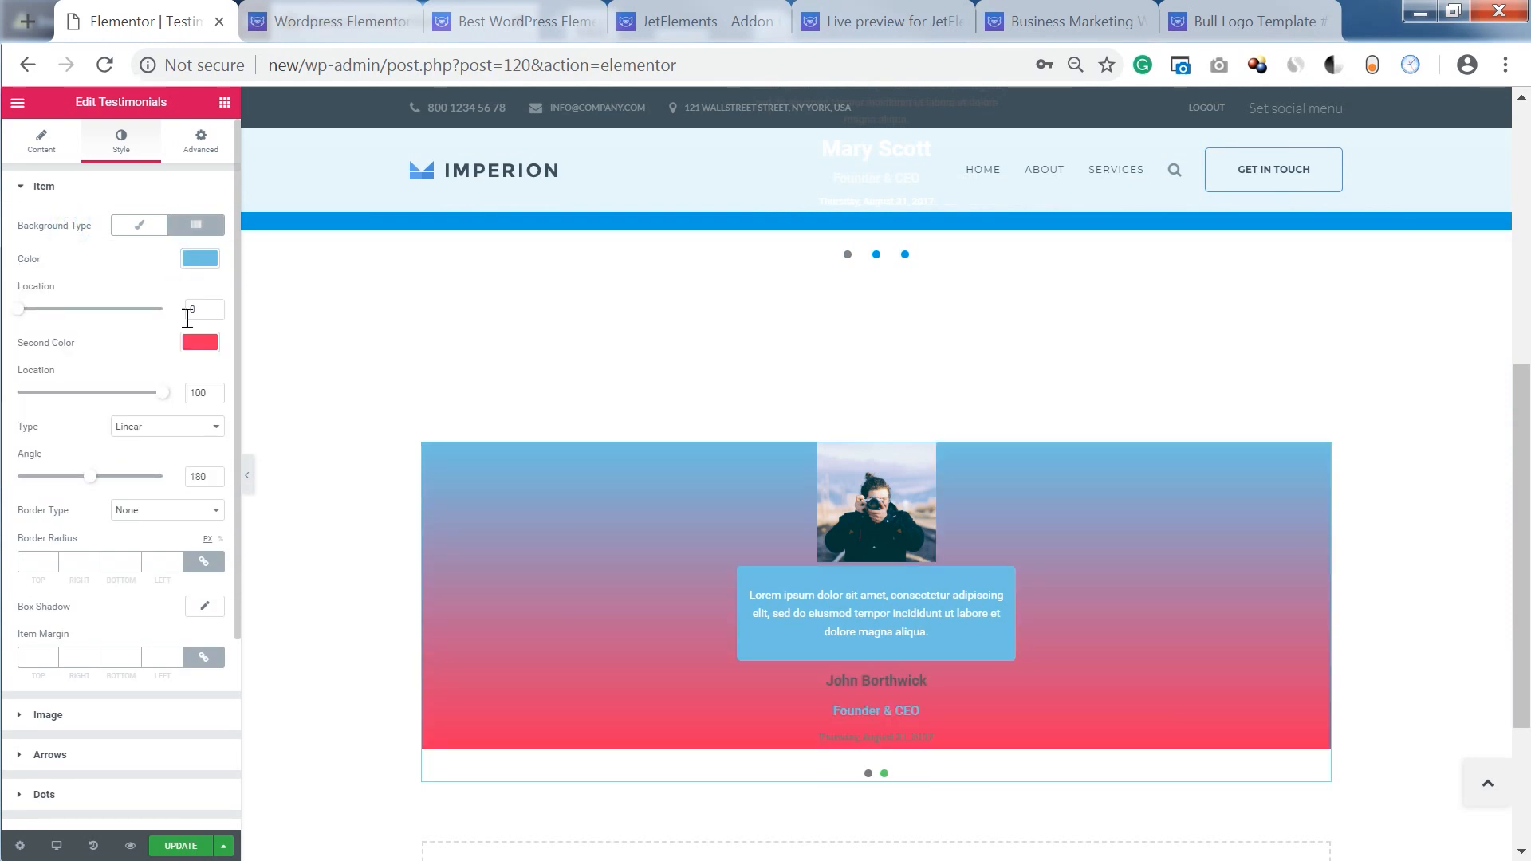
Step: Set the gradient's second color to a deeper, more saturated blue than #6ec1e4
click(199, 342)
click(28, 532)
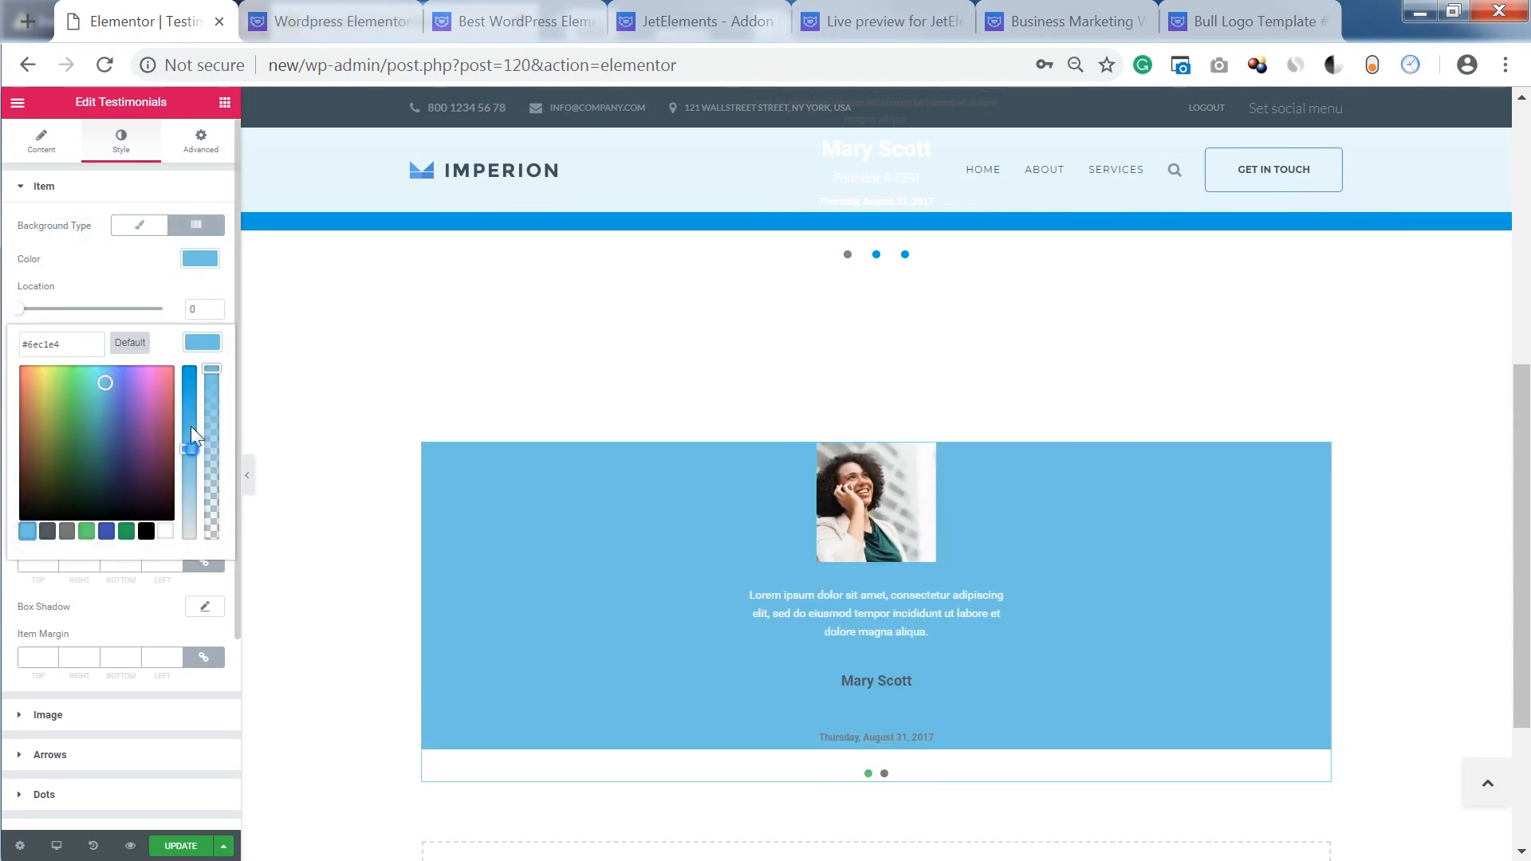
drag(191, 438, 195, 347)
click(66, 248)
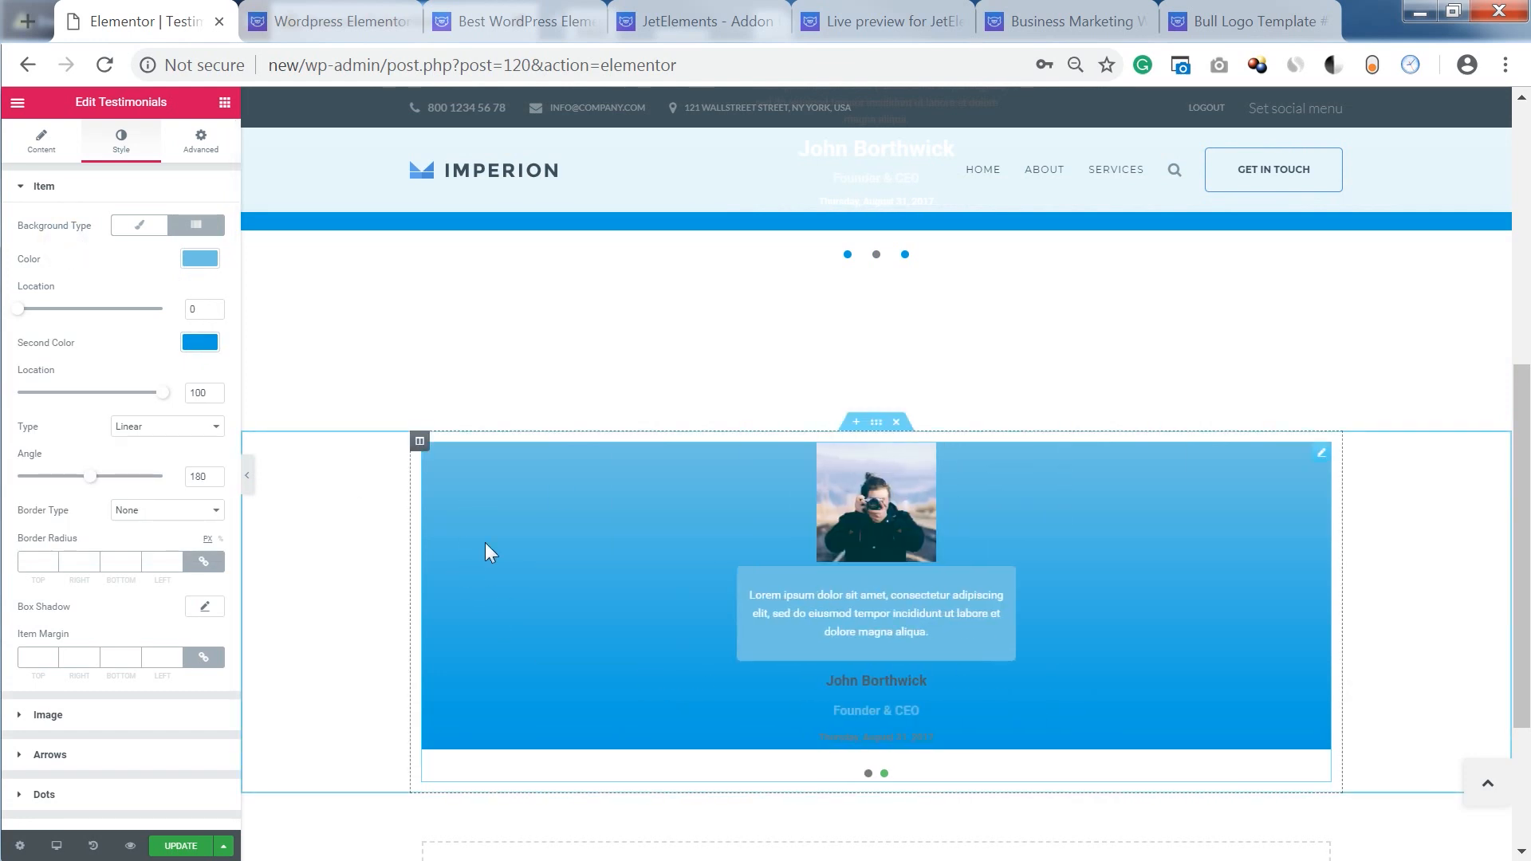
Step: Set the testimonials section's content width to Full Width
click(420, 442)
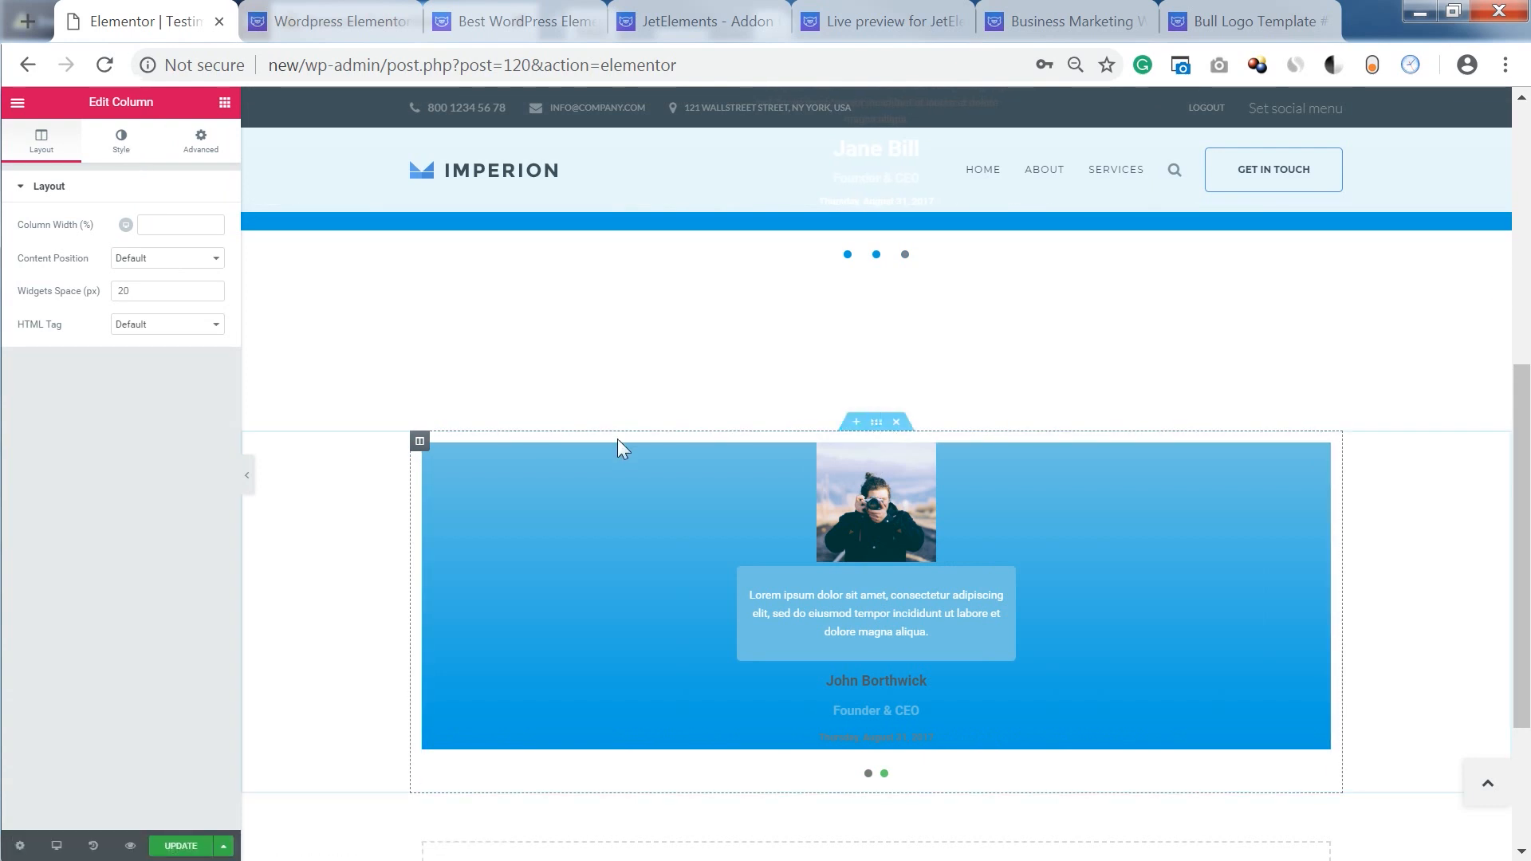
click(172, 313)
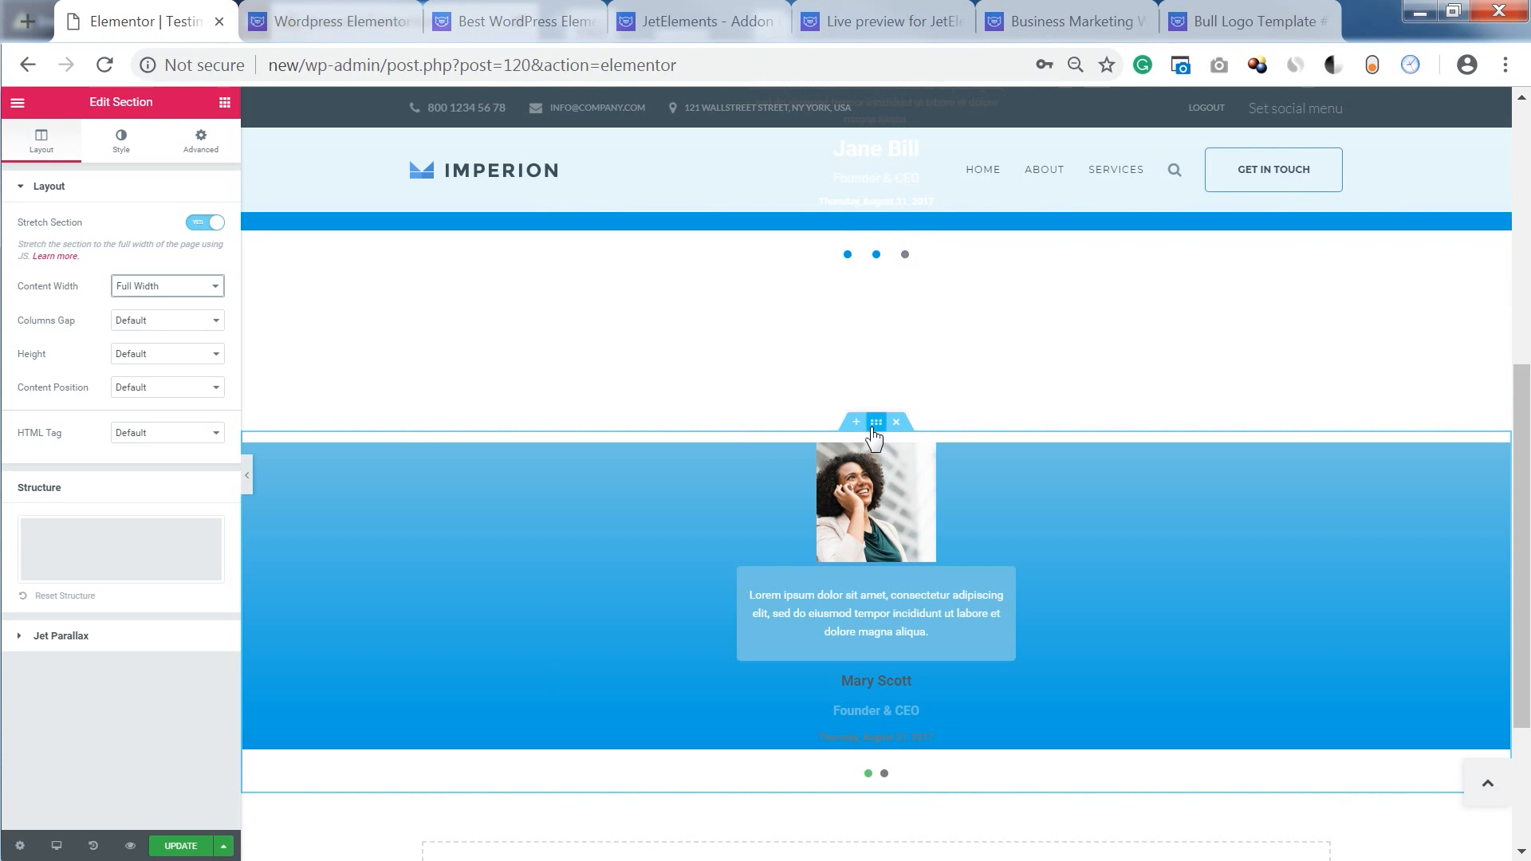
Step: Round the images in the Testimonials widget with a border radius of 100 px on all corners
click(668, 563)
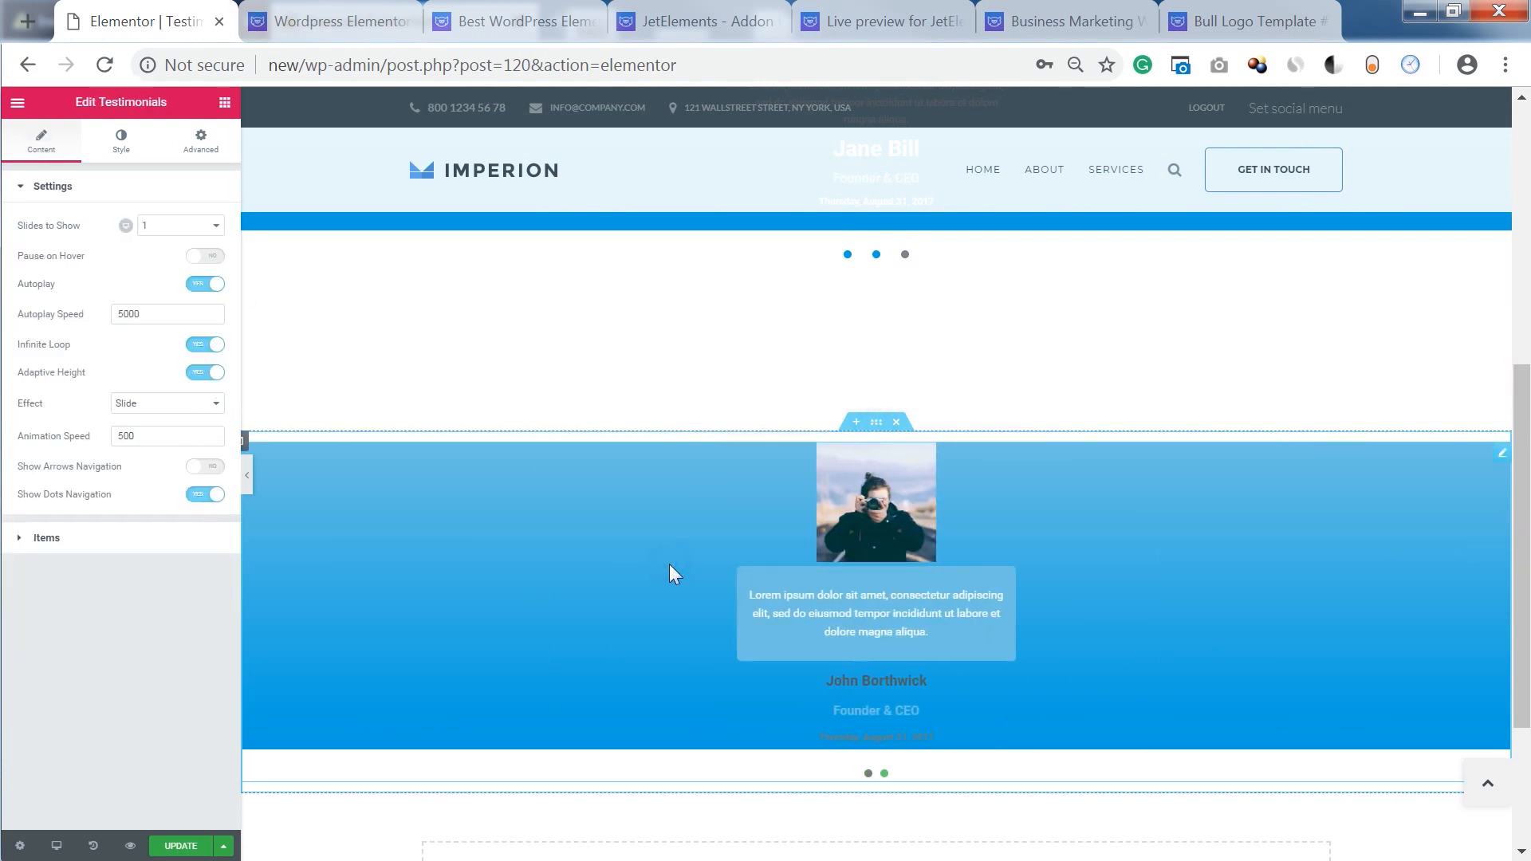
click(121, 143)
click(206, 148)
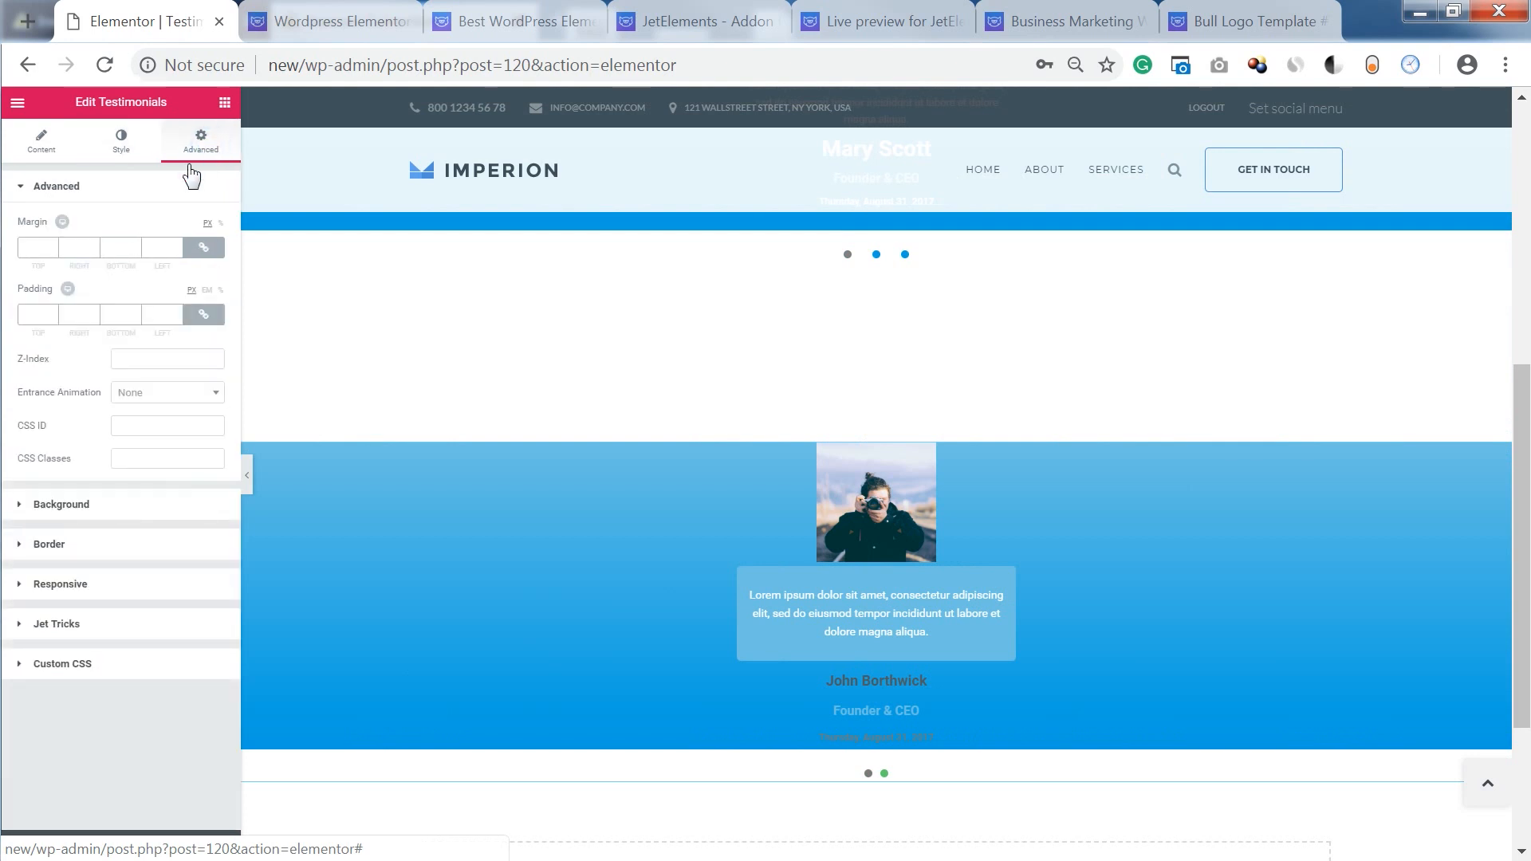
click(120, 143)
click(48, 226)
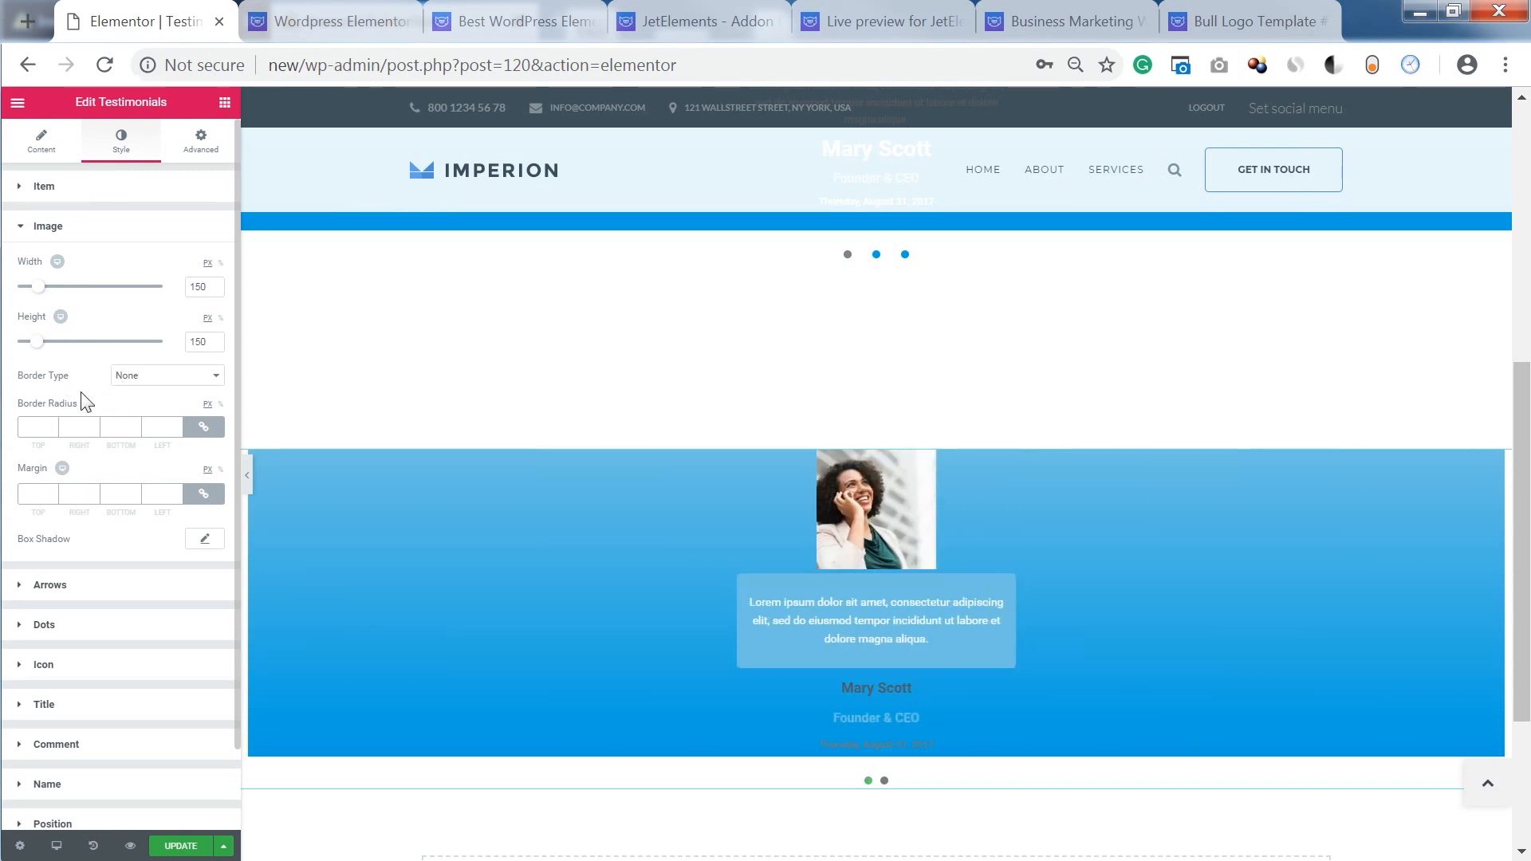
click(47, 427)
text(100)
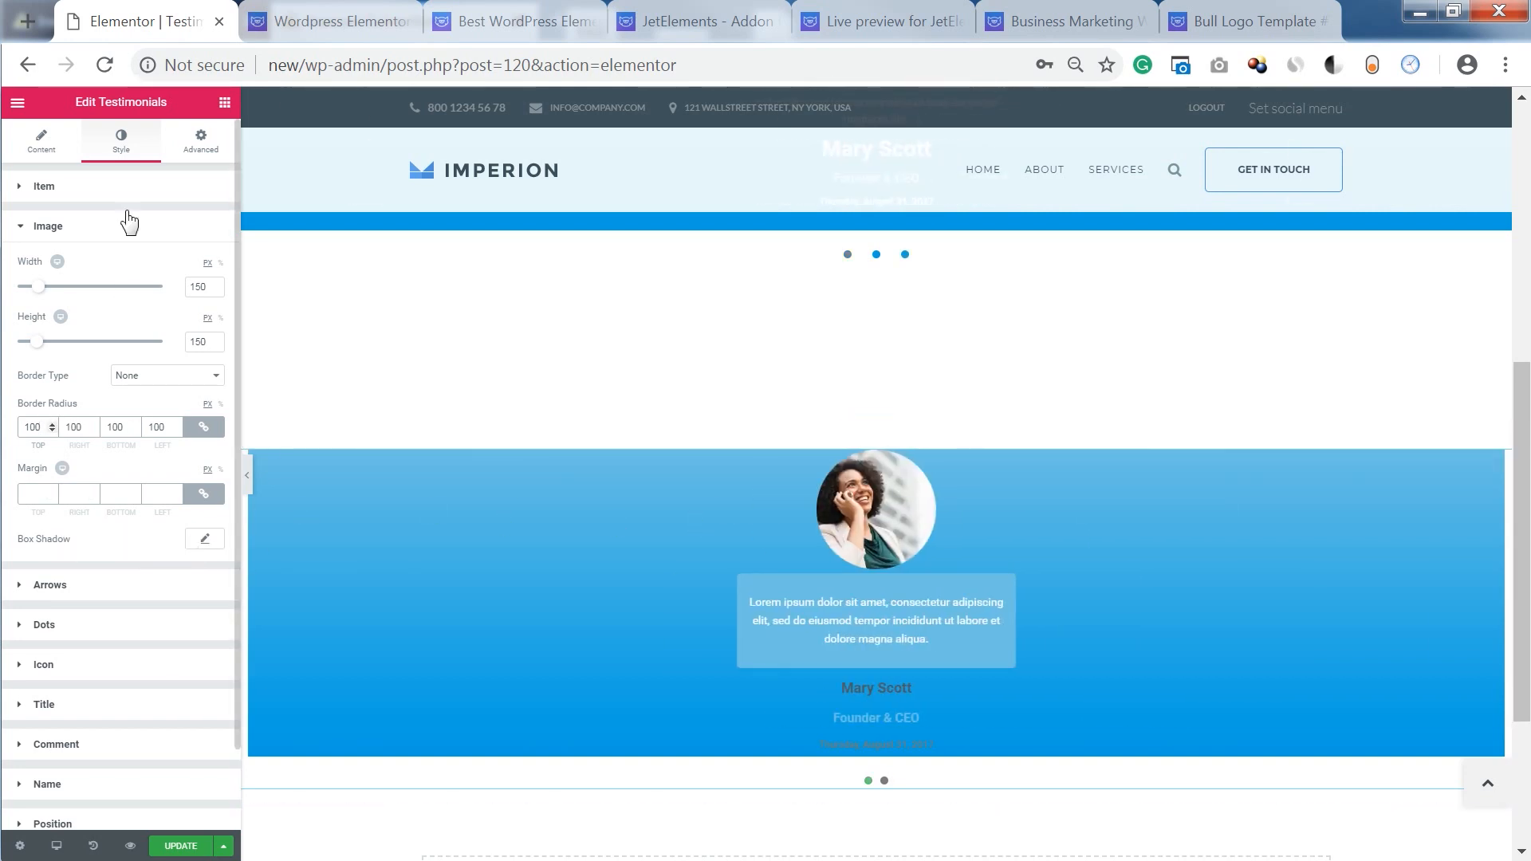
click(86, 228)
Step: Examine the Arrows, Dots and Icon style settings and try the slider's navigation dots in the preview
click(64, 268)
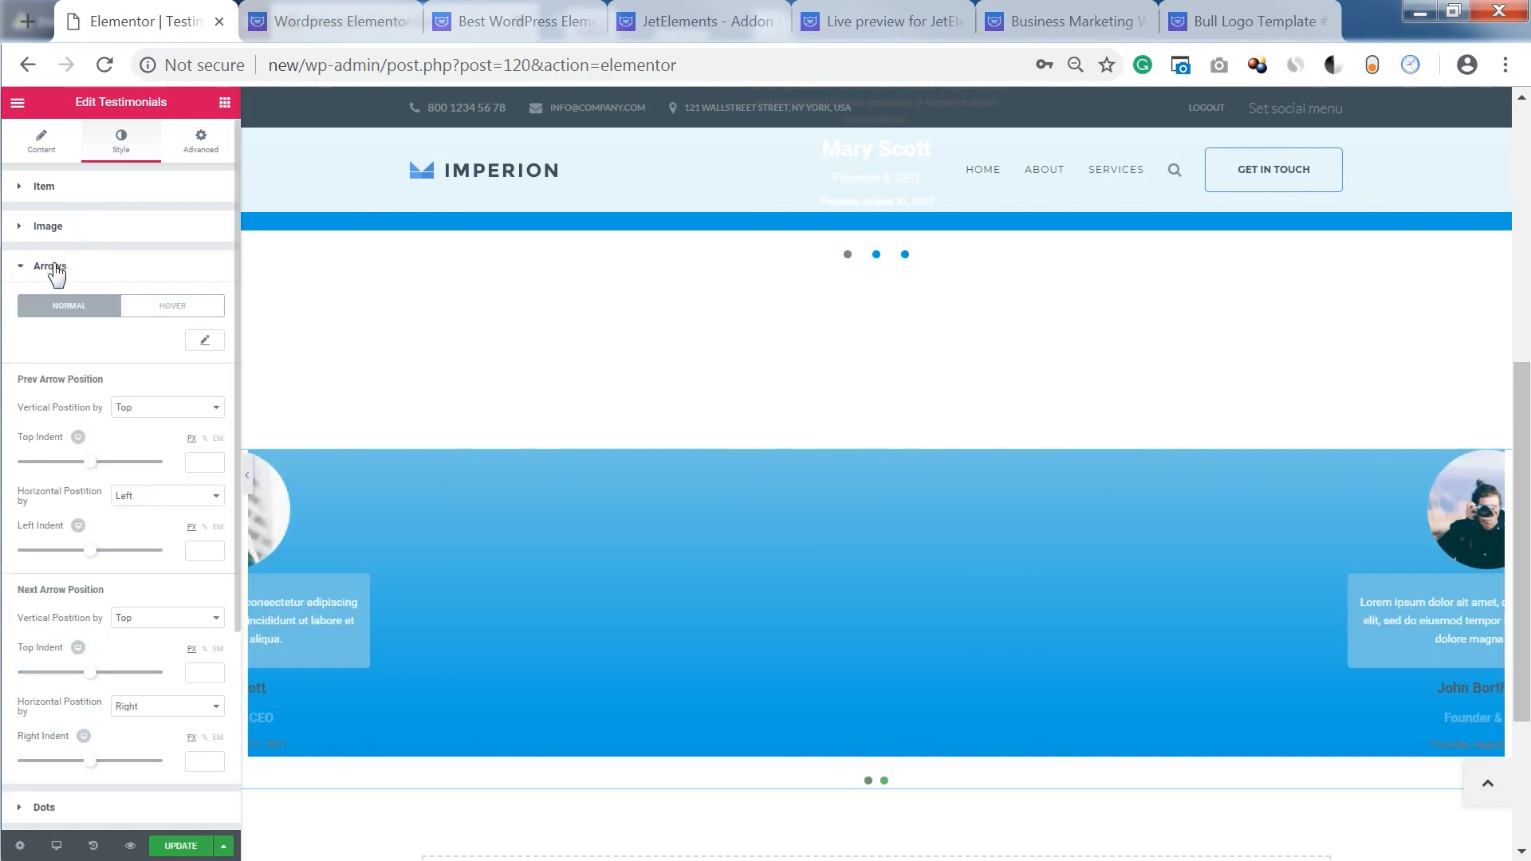
click(96, 266)
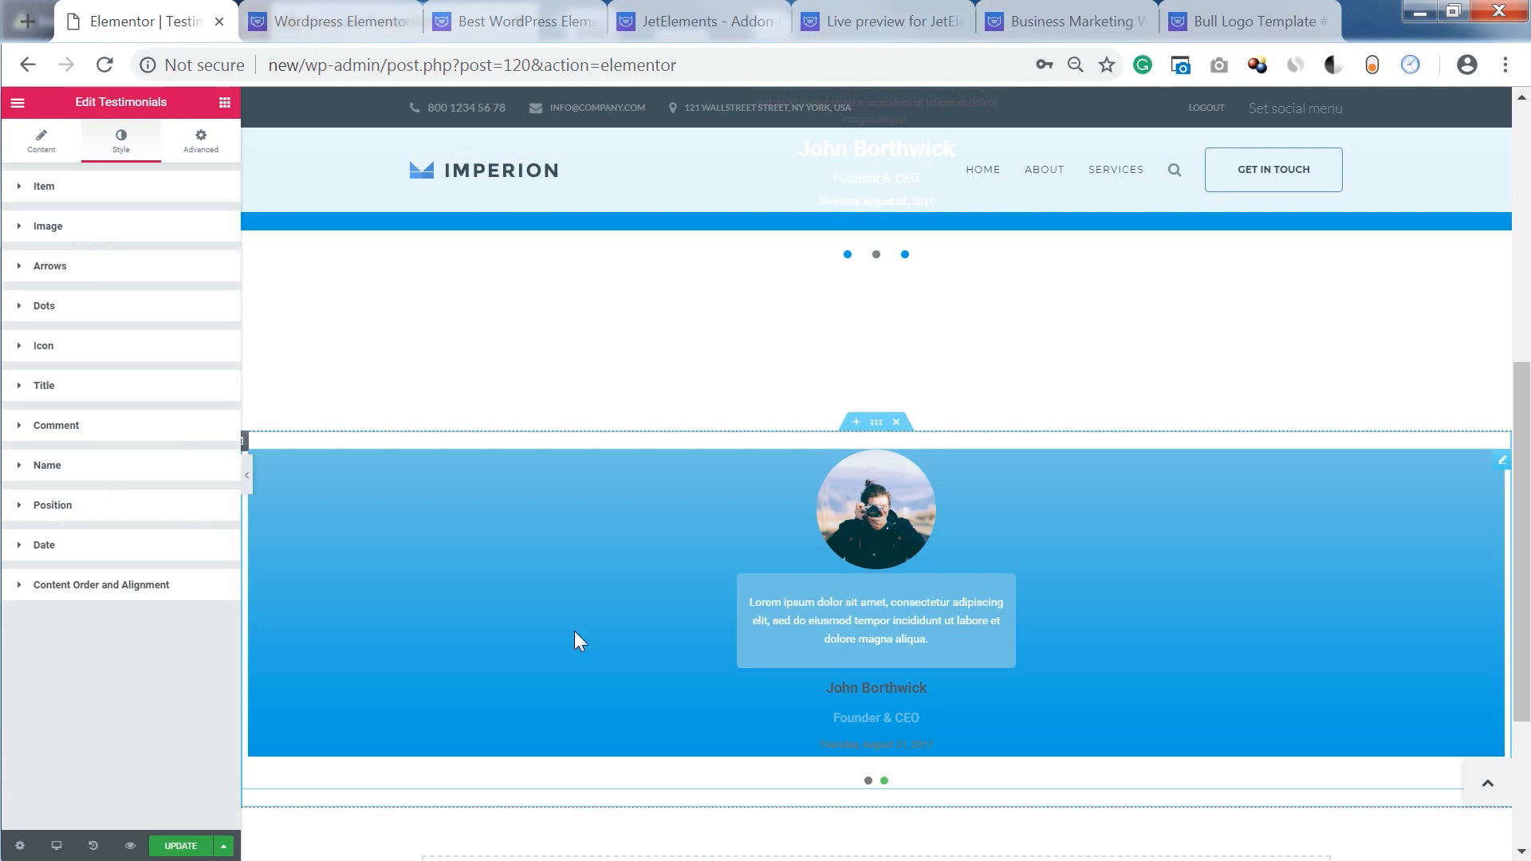
click(57, 308)
scroll(765, 722, down, 2)
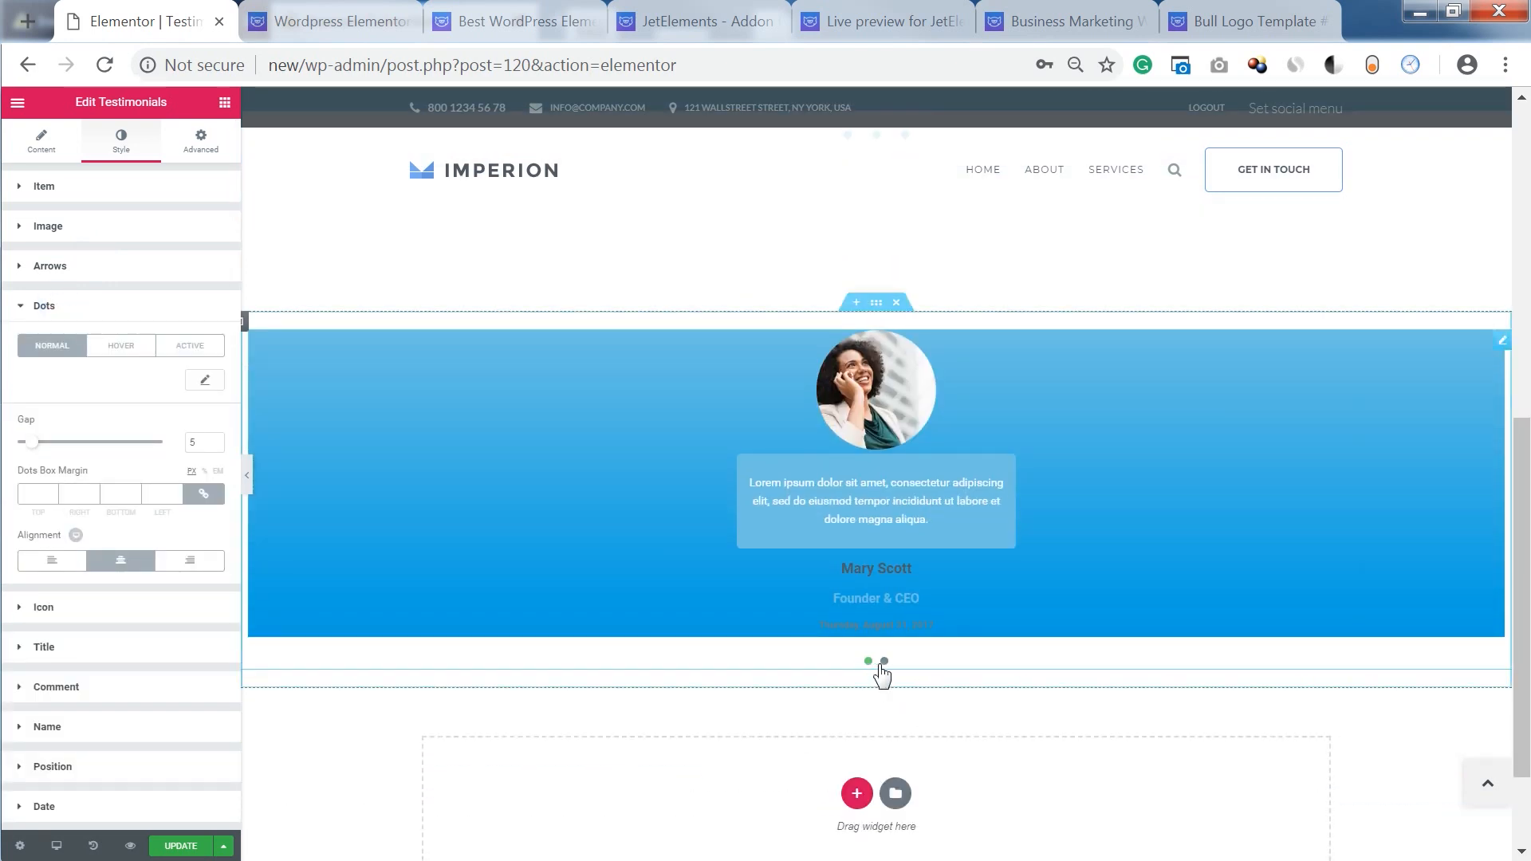
click(881, 663)
click(866, 663)
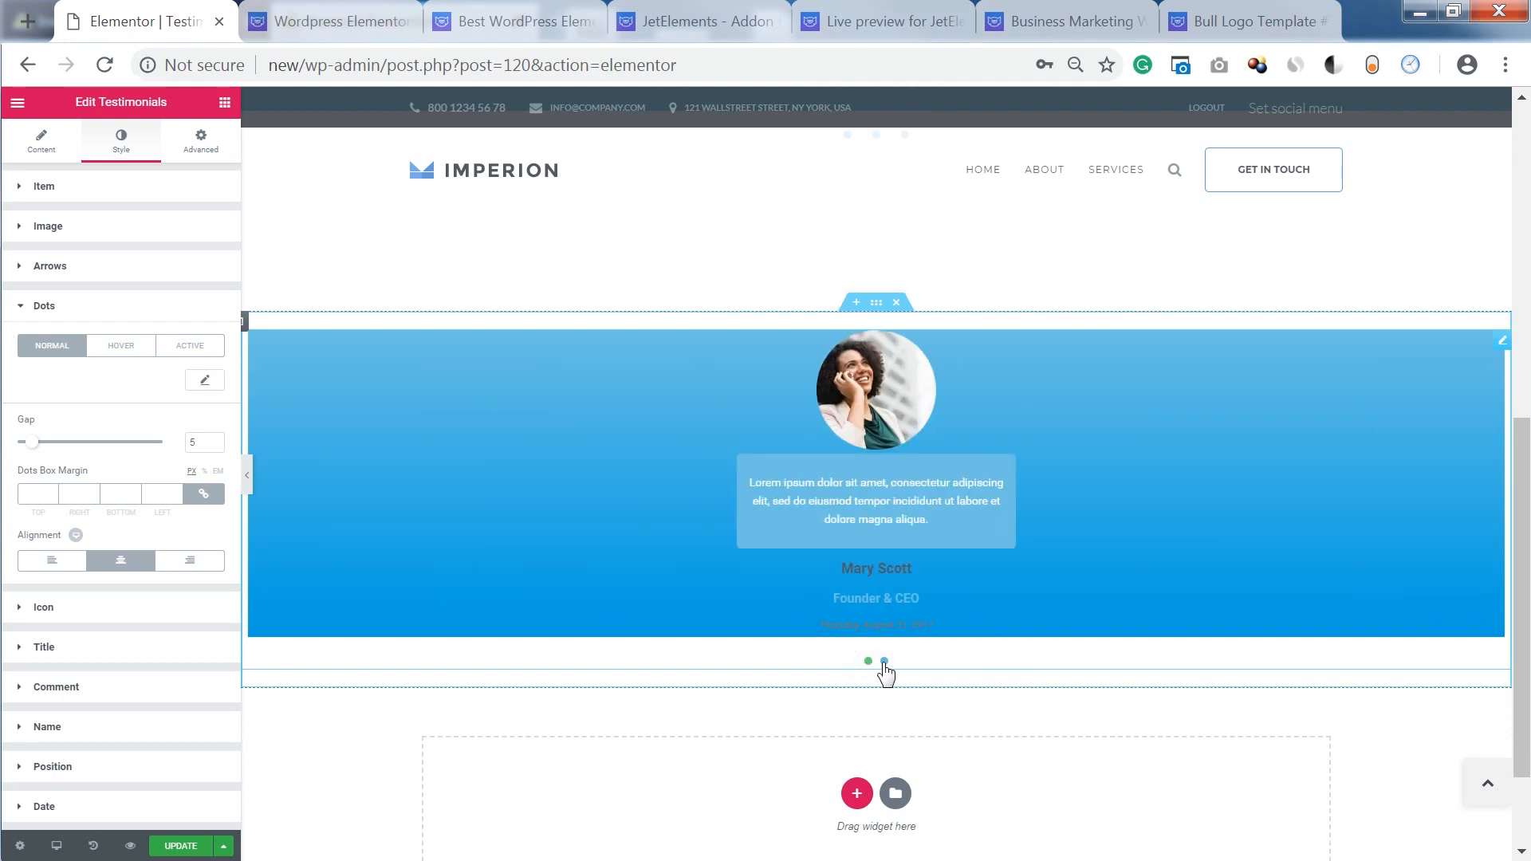
click(884, 662)
click(868, 663)
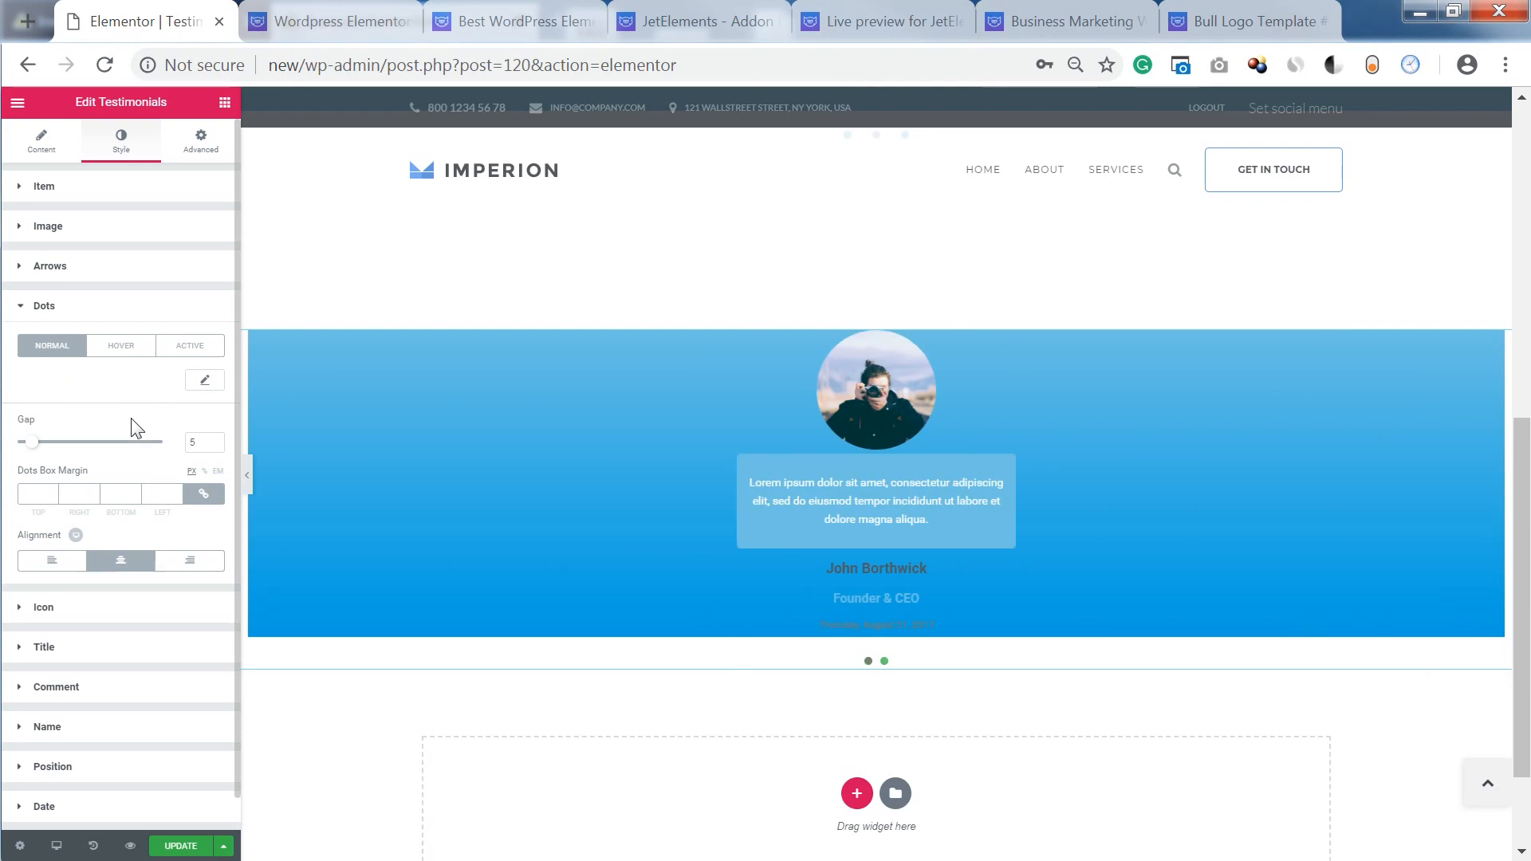
click(94, 319)
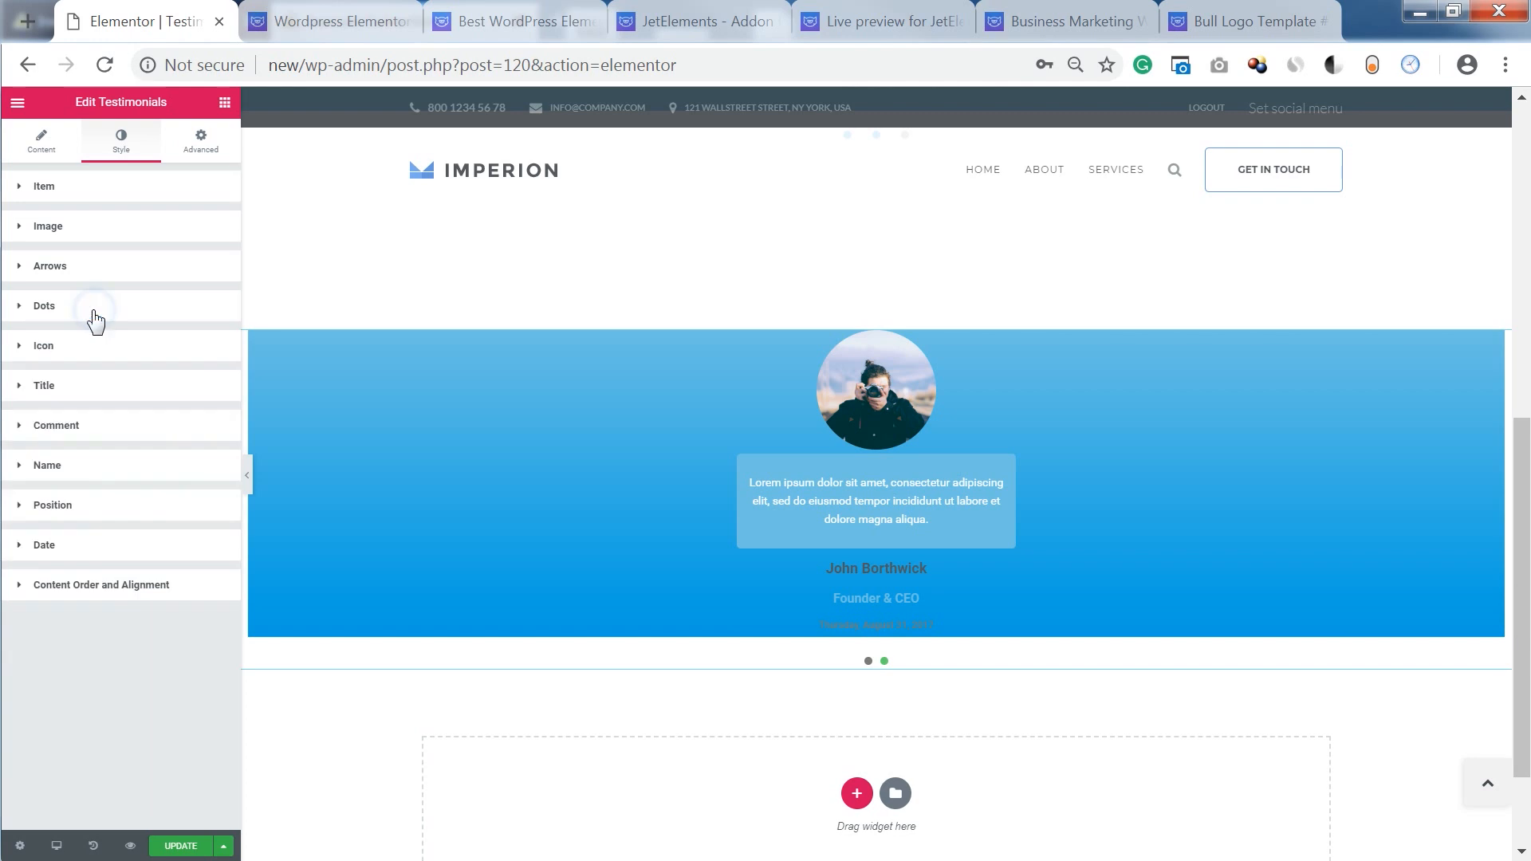
click(54, 350)
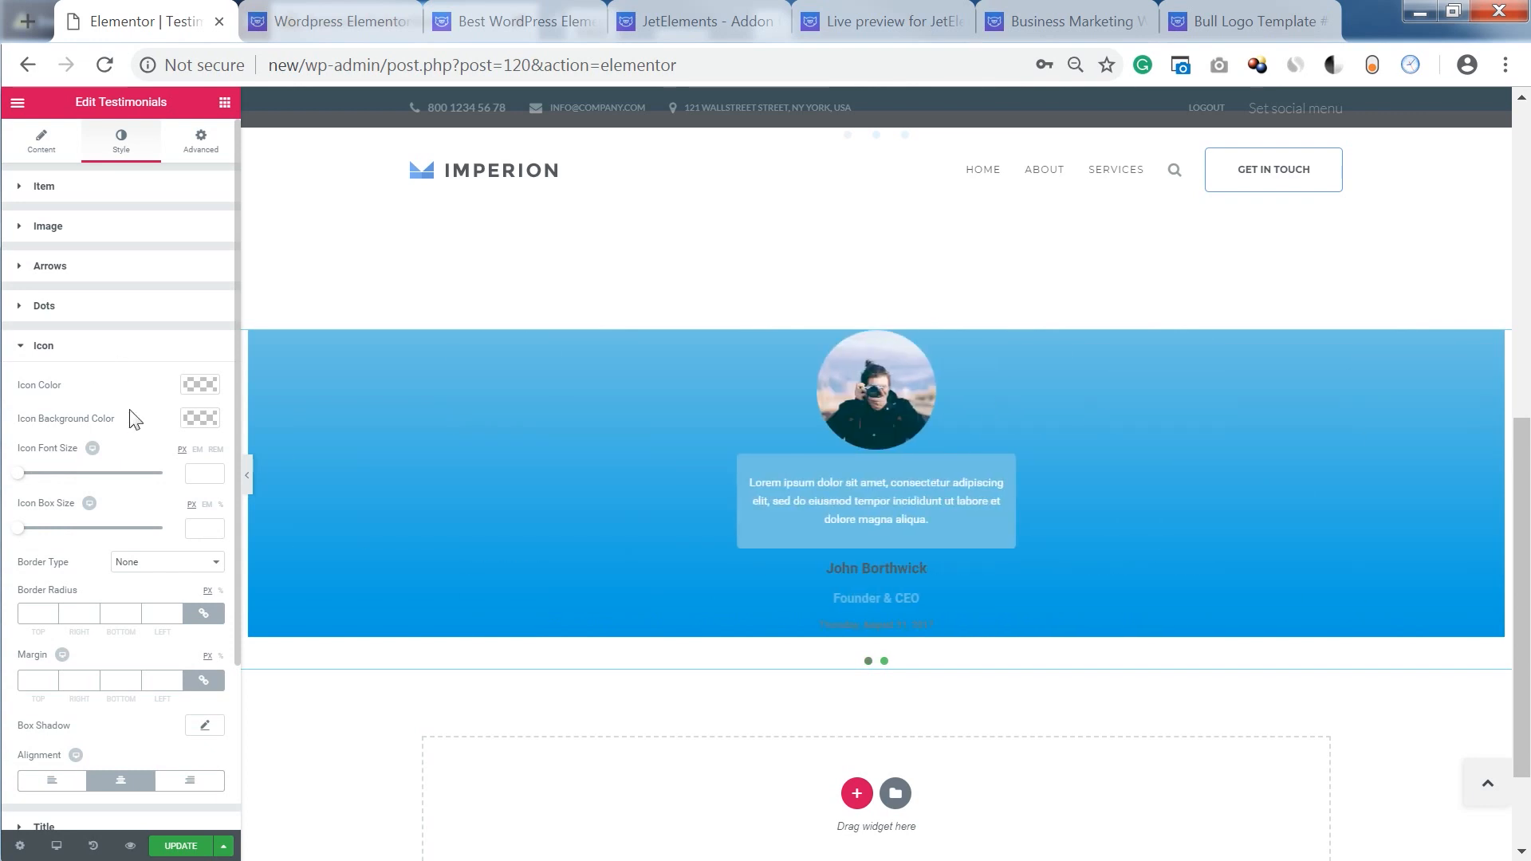
click(170, 349)
Step: Set the testimonial title color to white
click(52, 389)
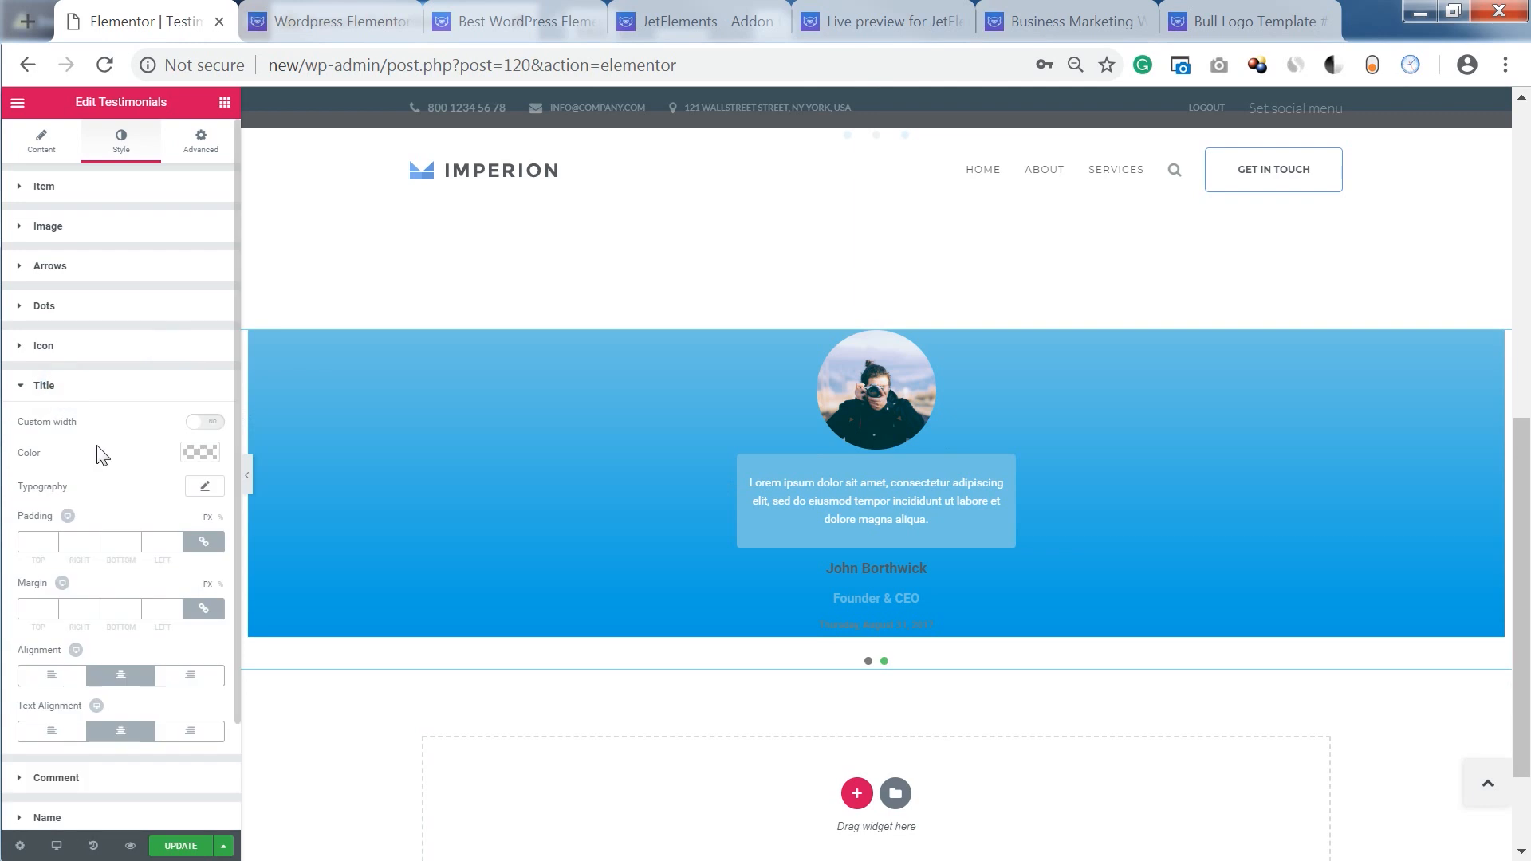
click(201, 456)
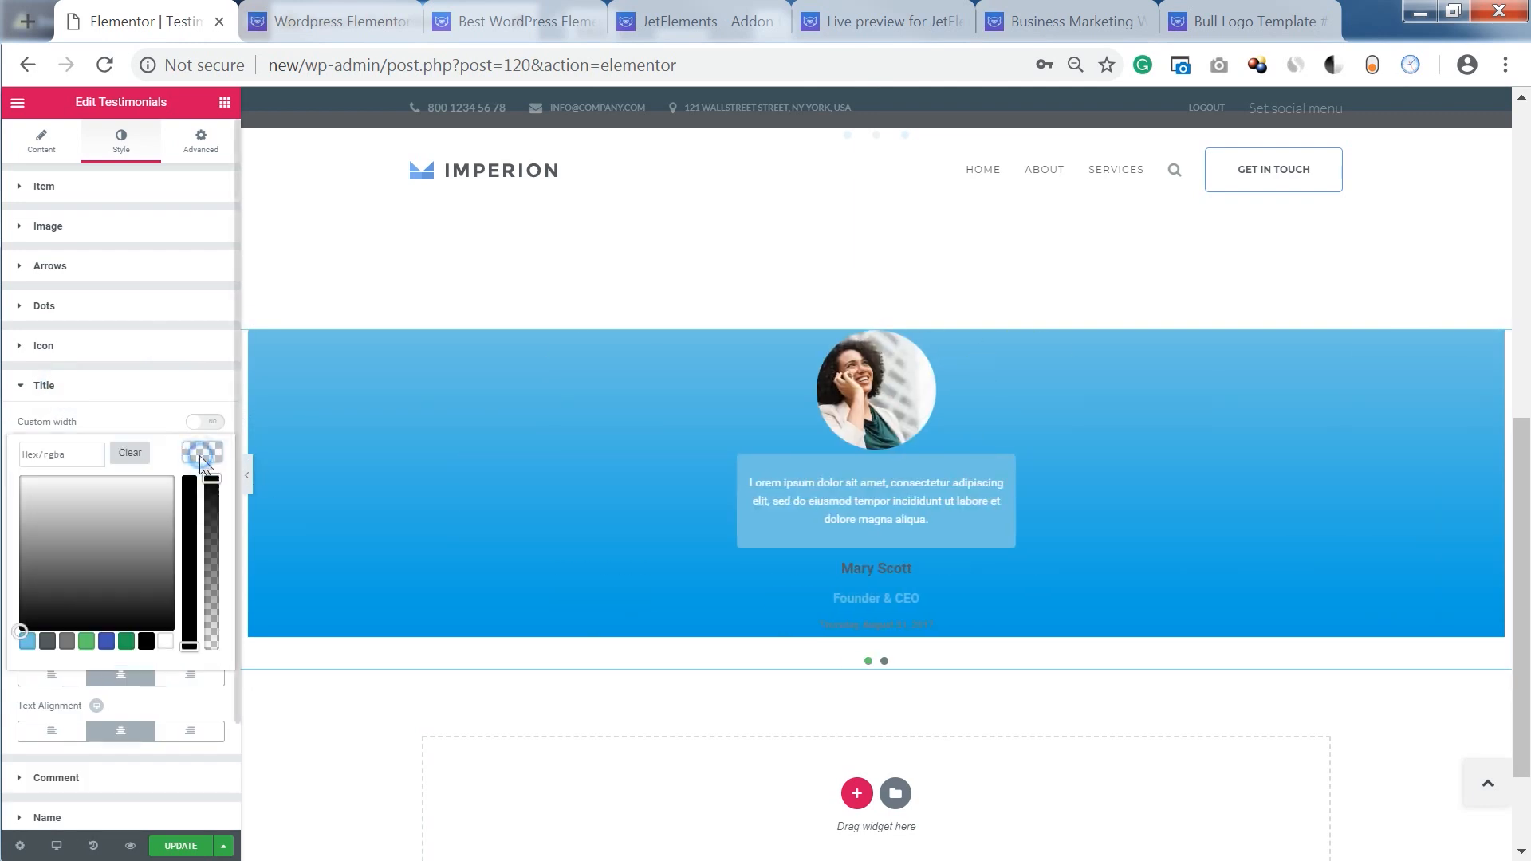
click(169, 642)
click(117, 395)
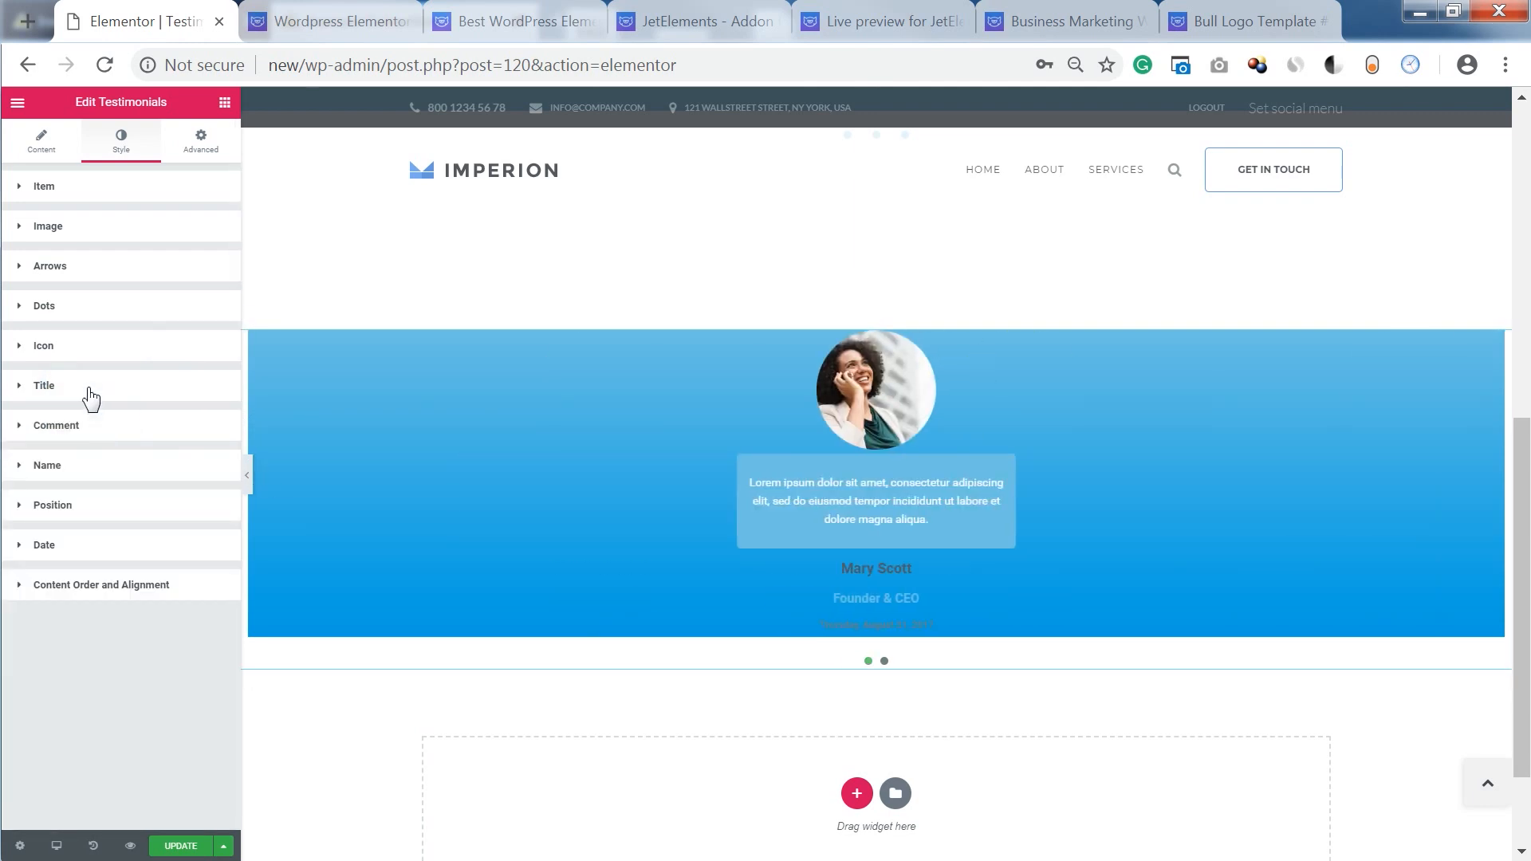
Step: Set the testimonial comment text color to black, #000000
click(70, 429)
scroll(88, 478, down, 2)
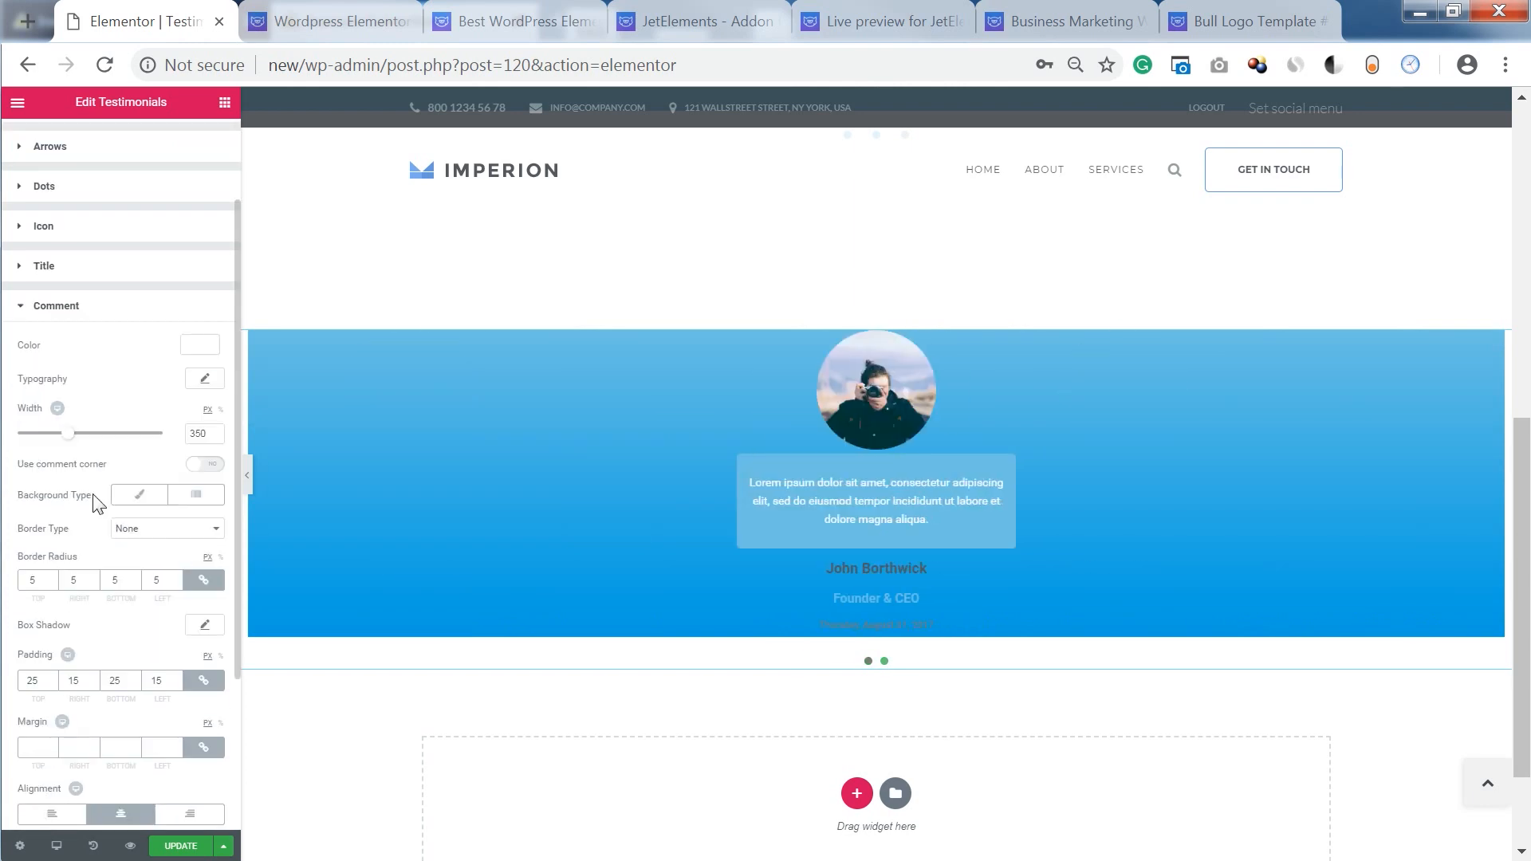
click(199, 344)
click(149, 536)
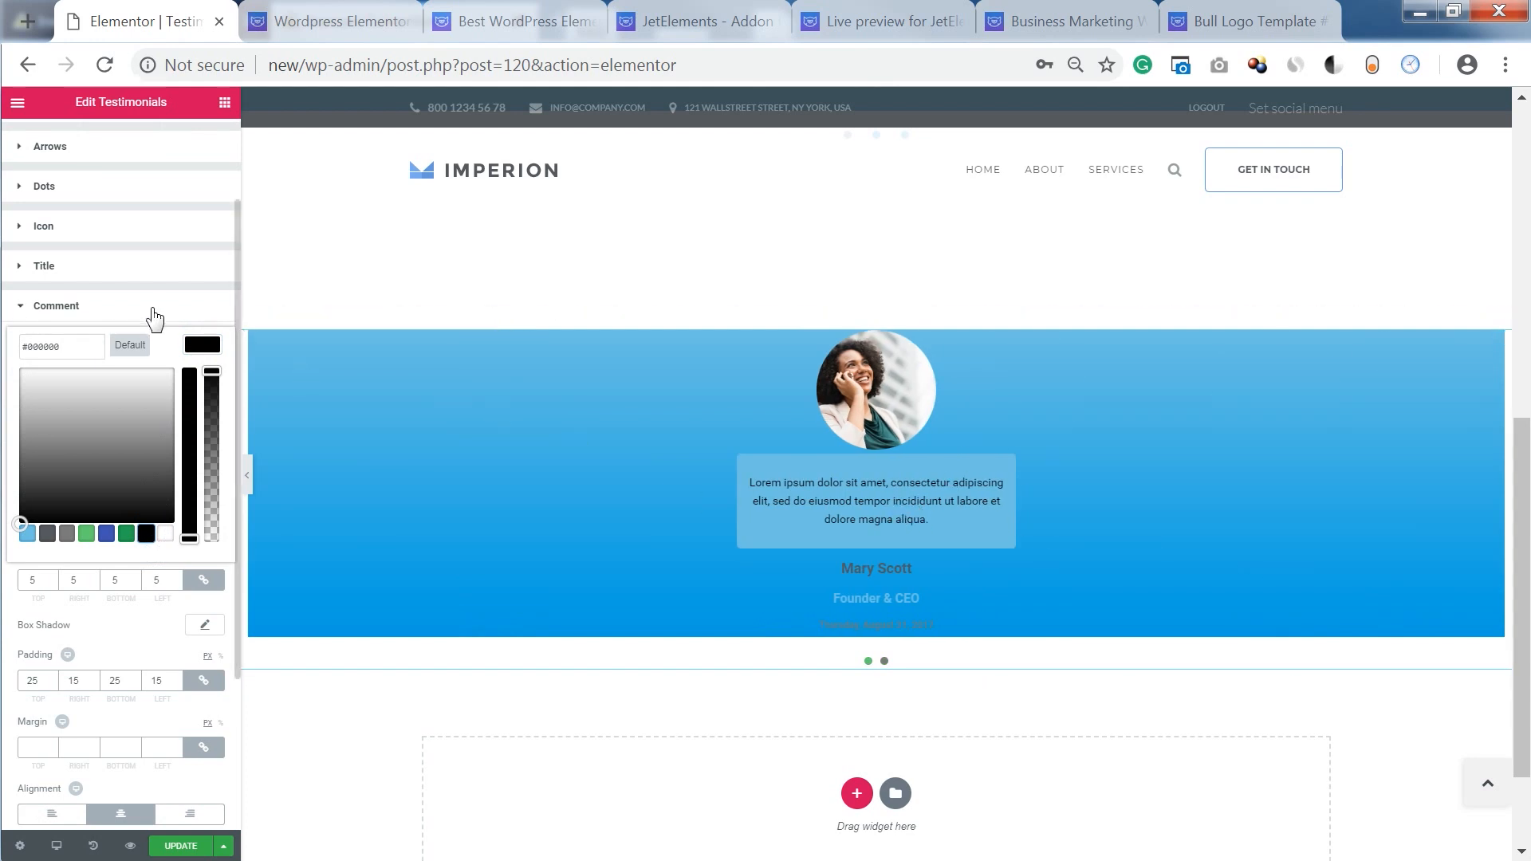
click(59, 317)
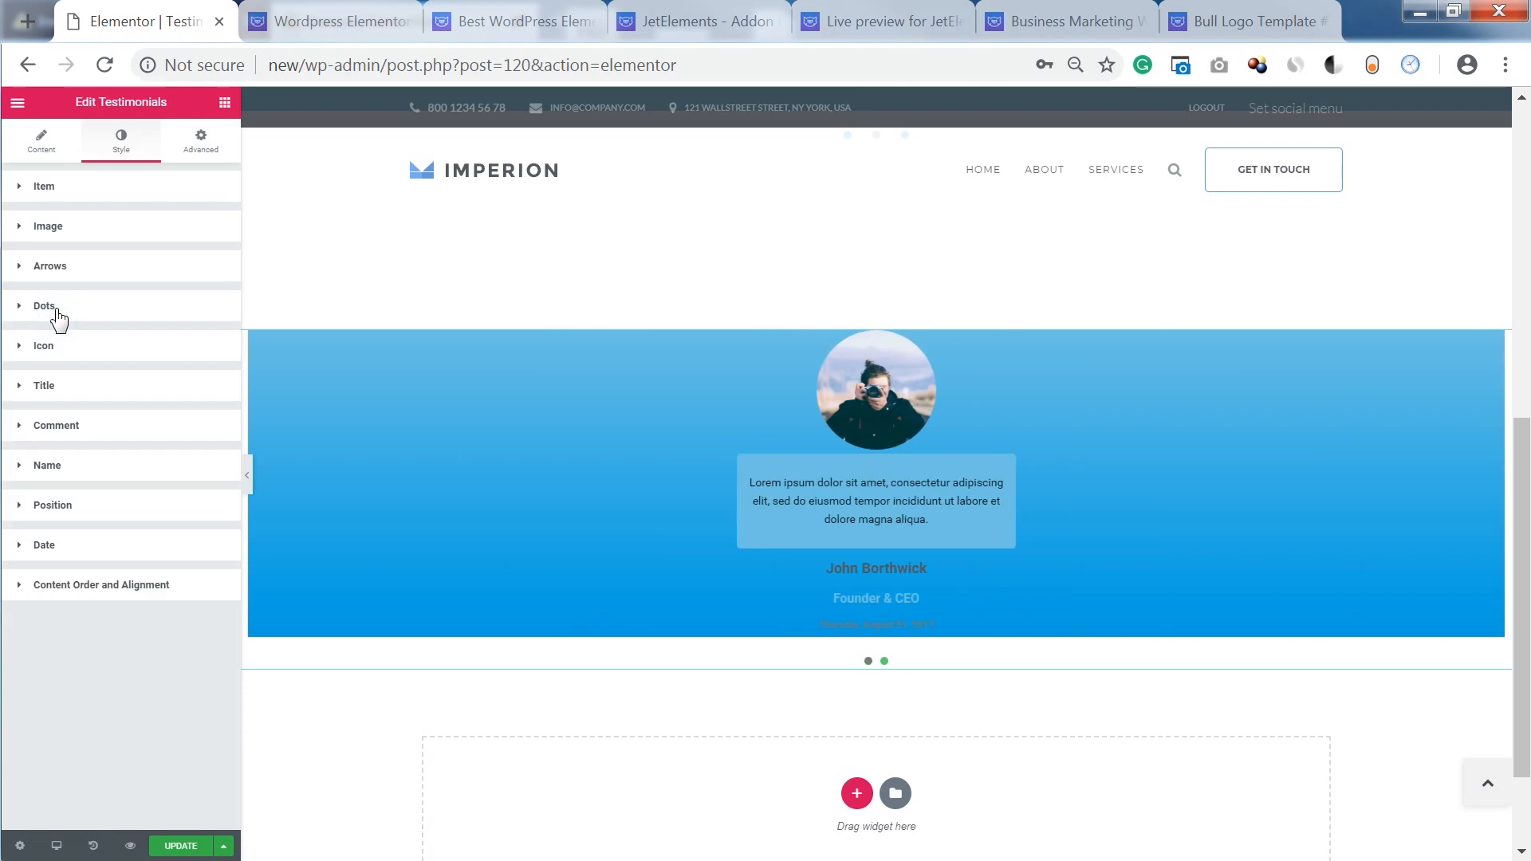
Step: Give the testimonial comment box a solid white background, #ffffff
click(58, 314)
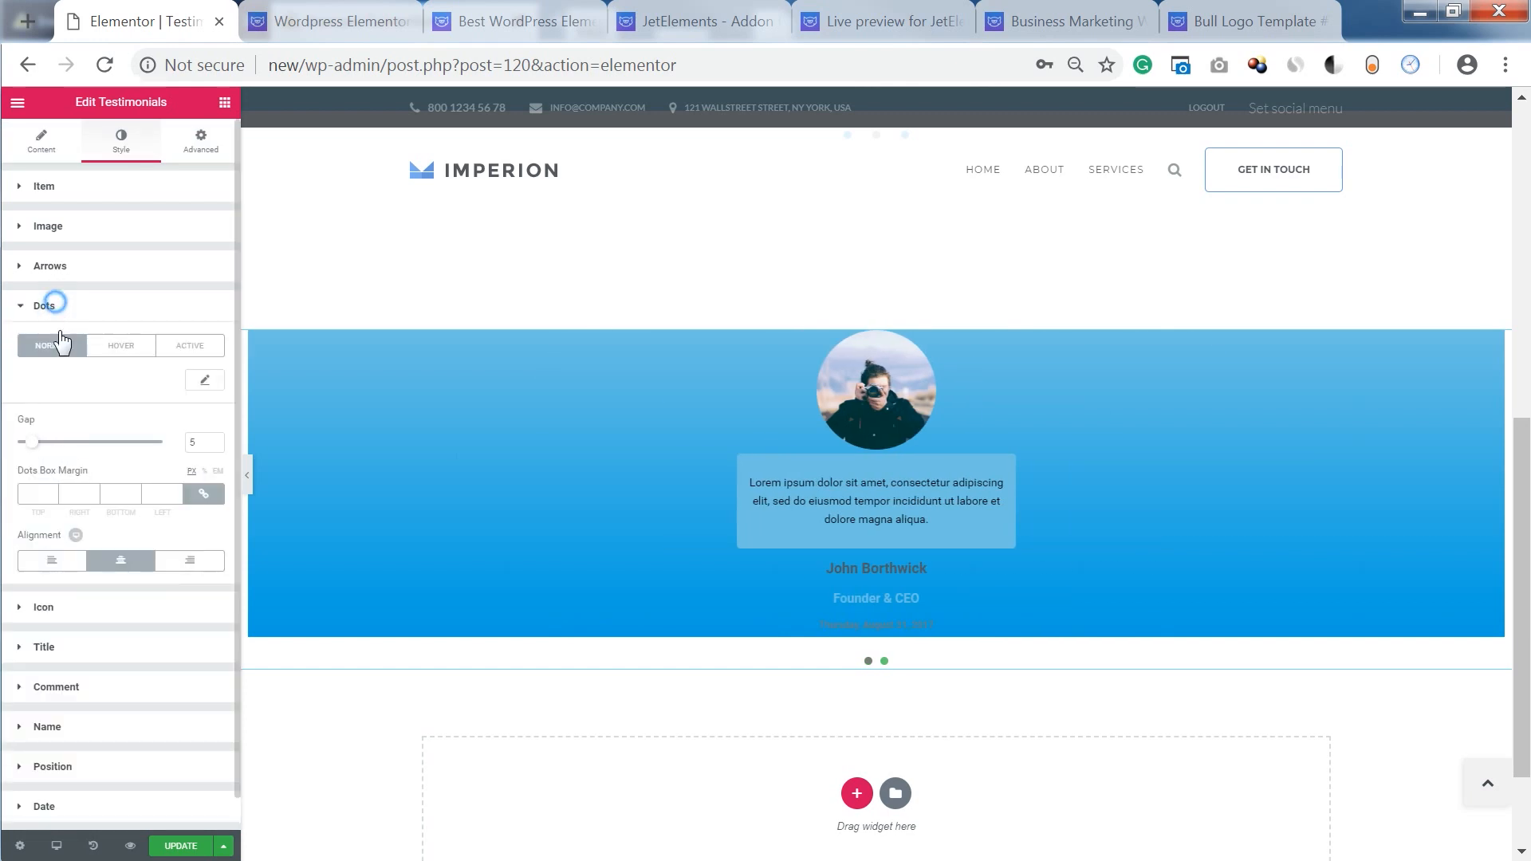
click(51, 304)
click(68, 426)
scroll(66, 423, down, 2)
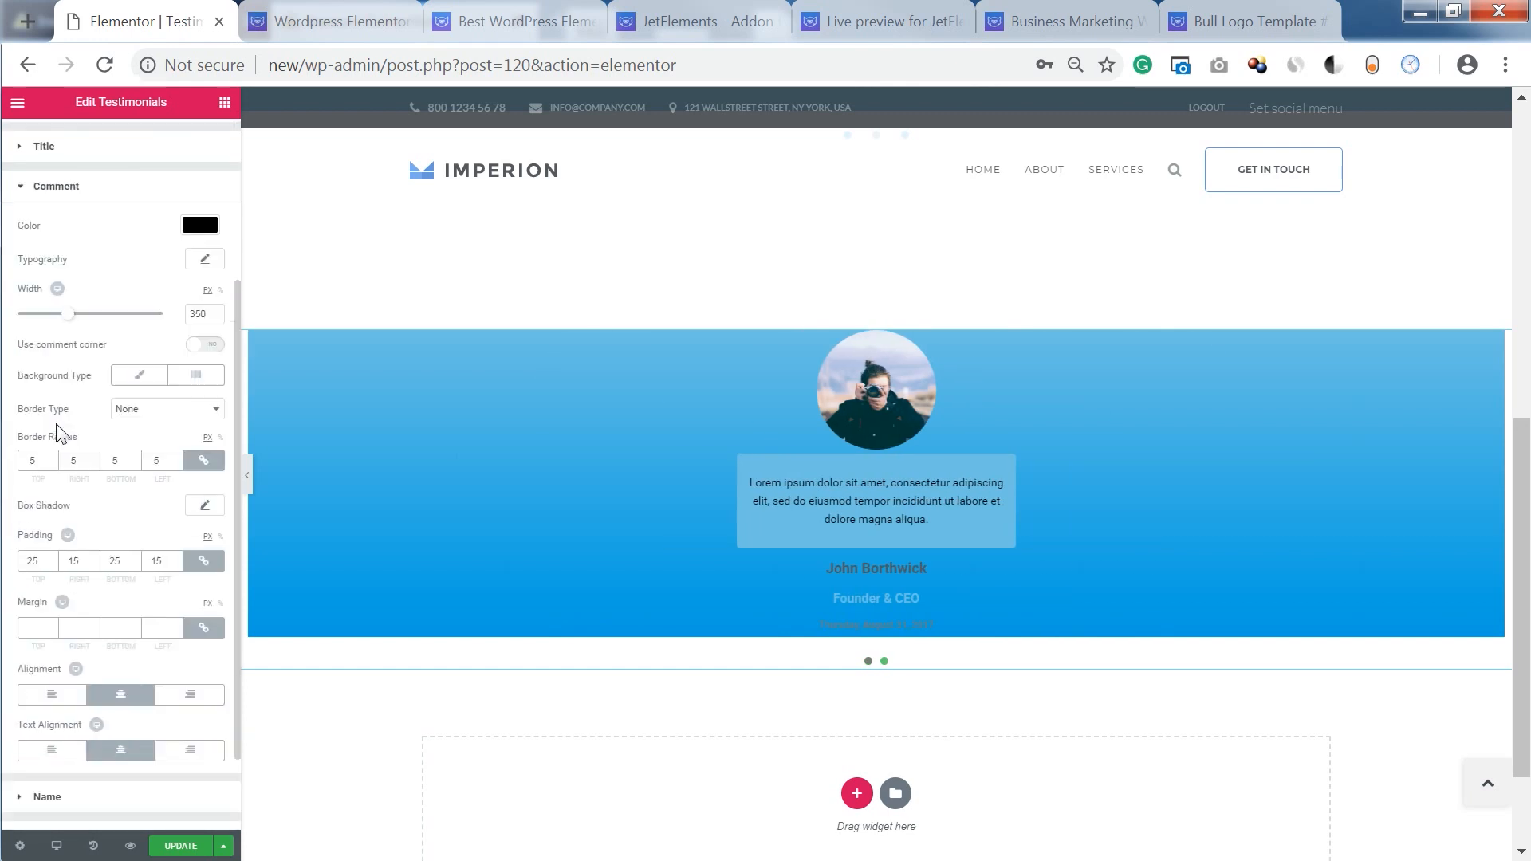
scroll(72, 220, up, 1)
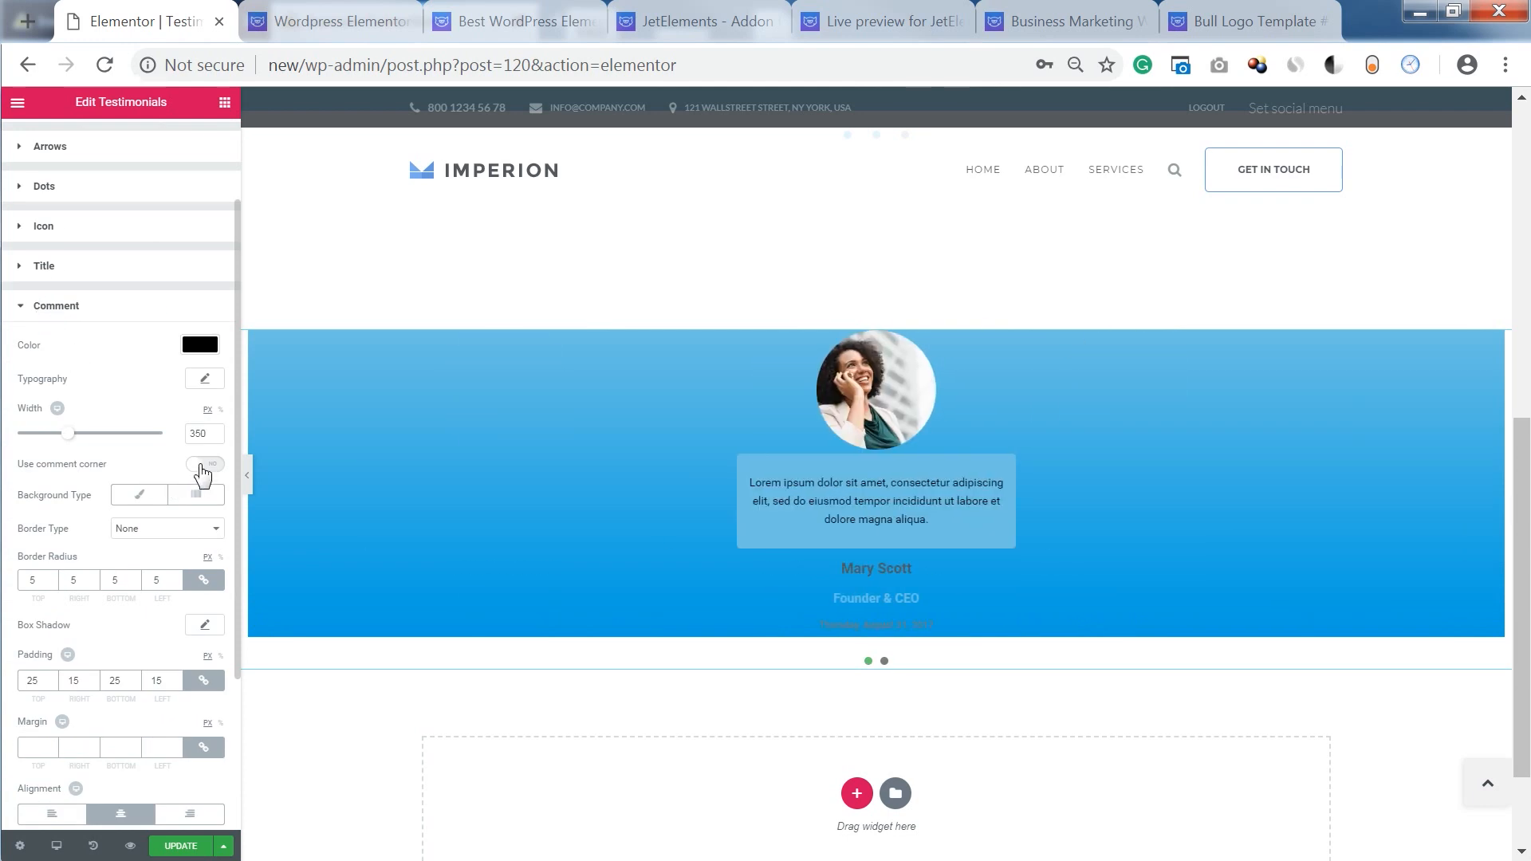
click(154, 502)
click(201, 528)
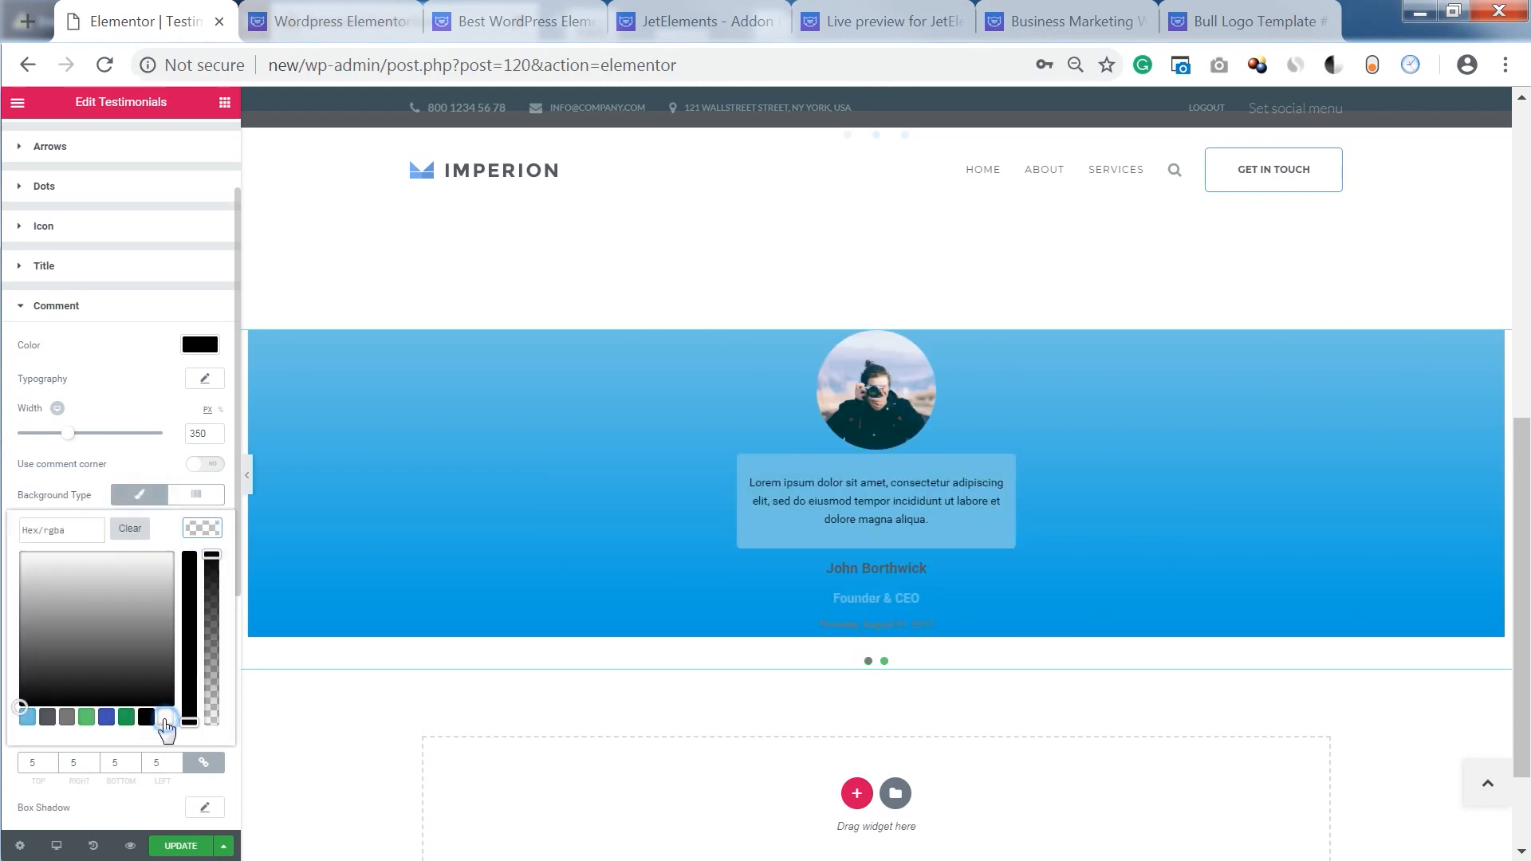
click(165, 718)
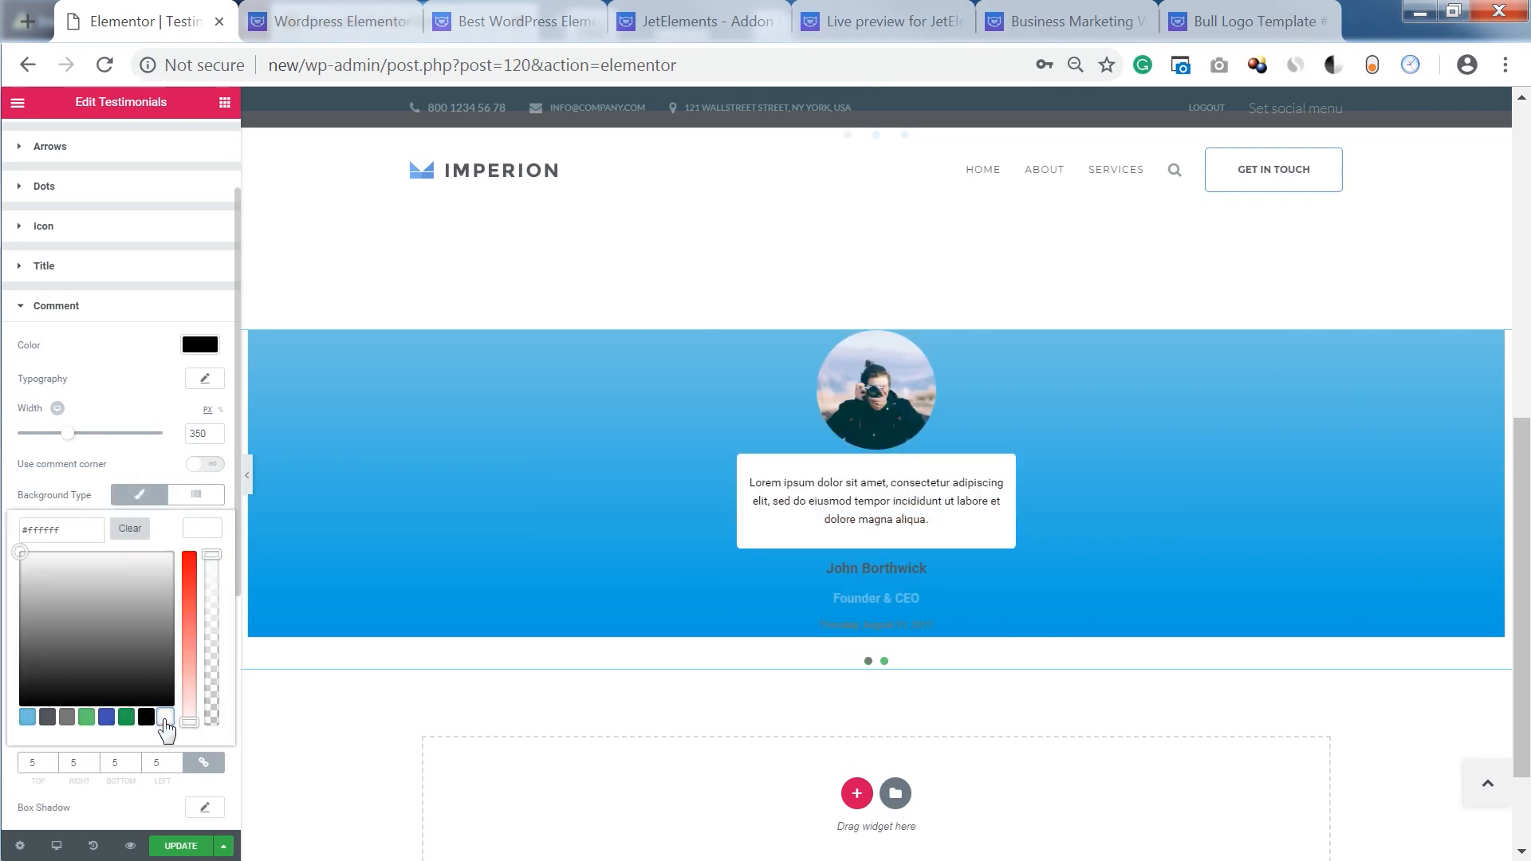
click(131, 463)
Step: Set the comment box padding to 28 px and its margin to 21 px on all sides
scroll(154, 558, down, 2)
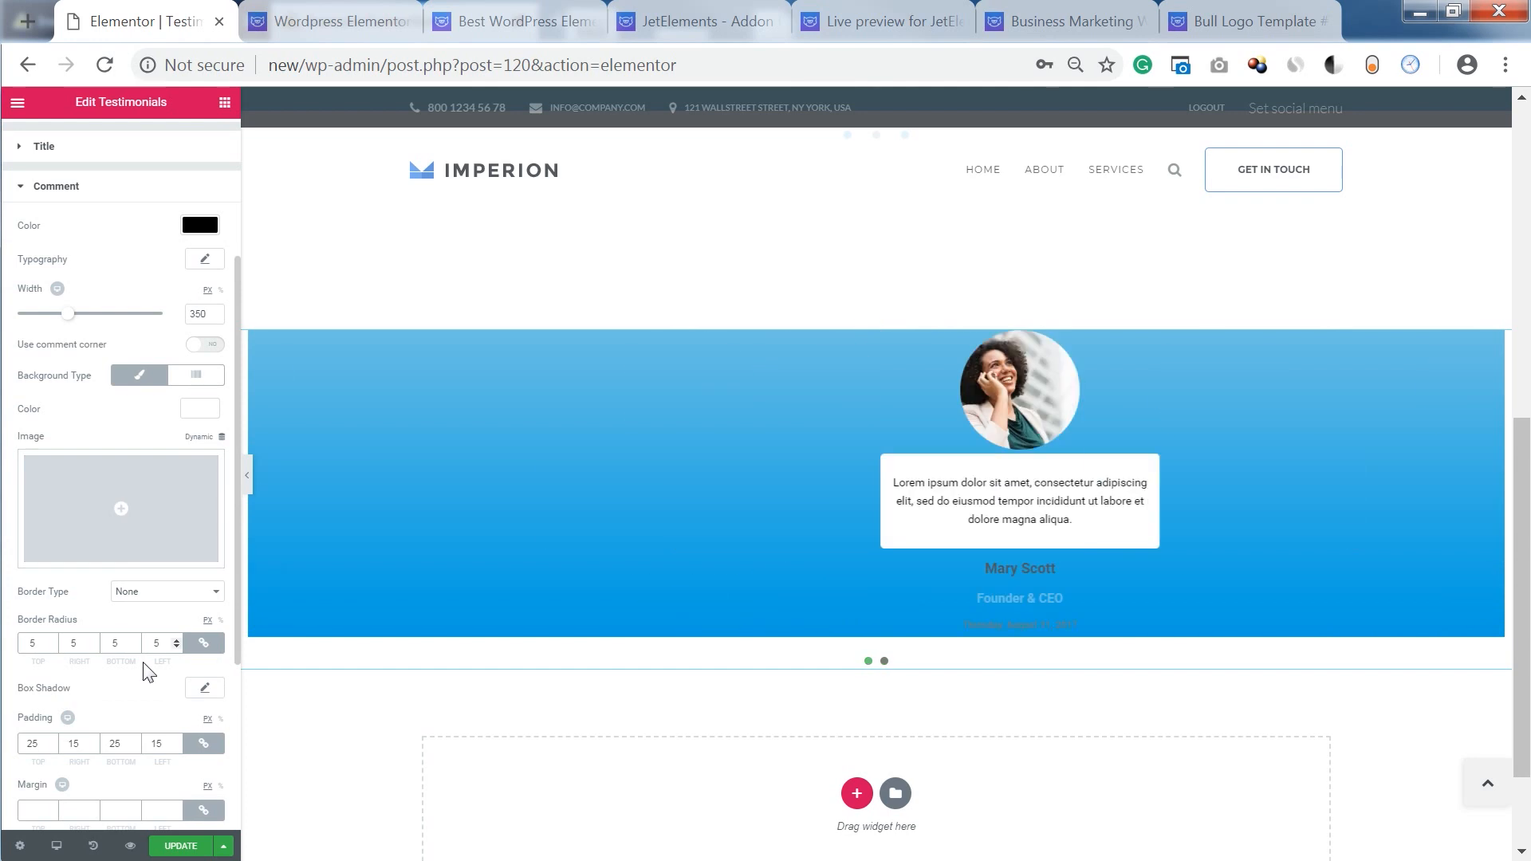
scroll(149, 672, down, 2)
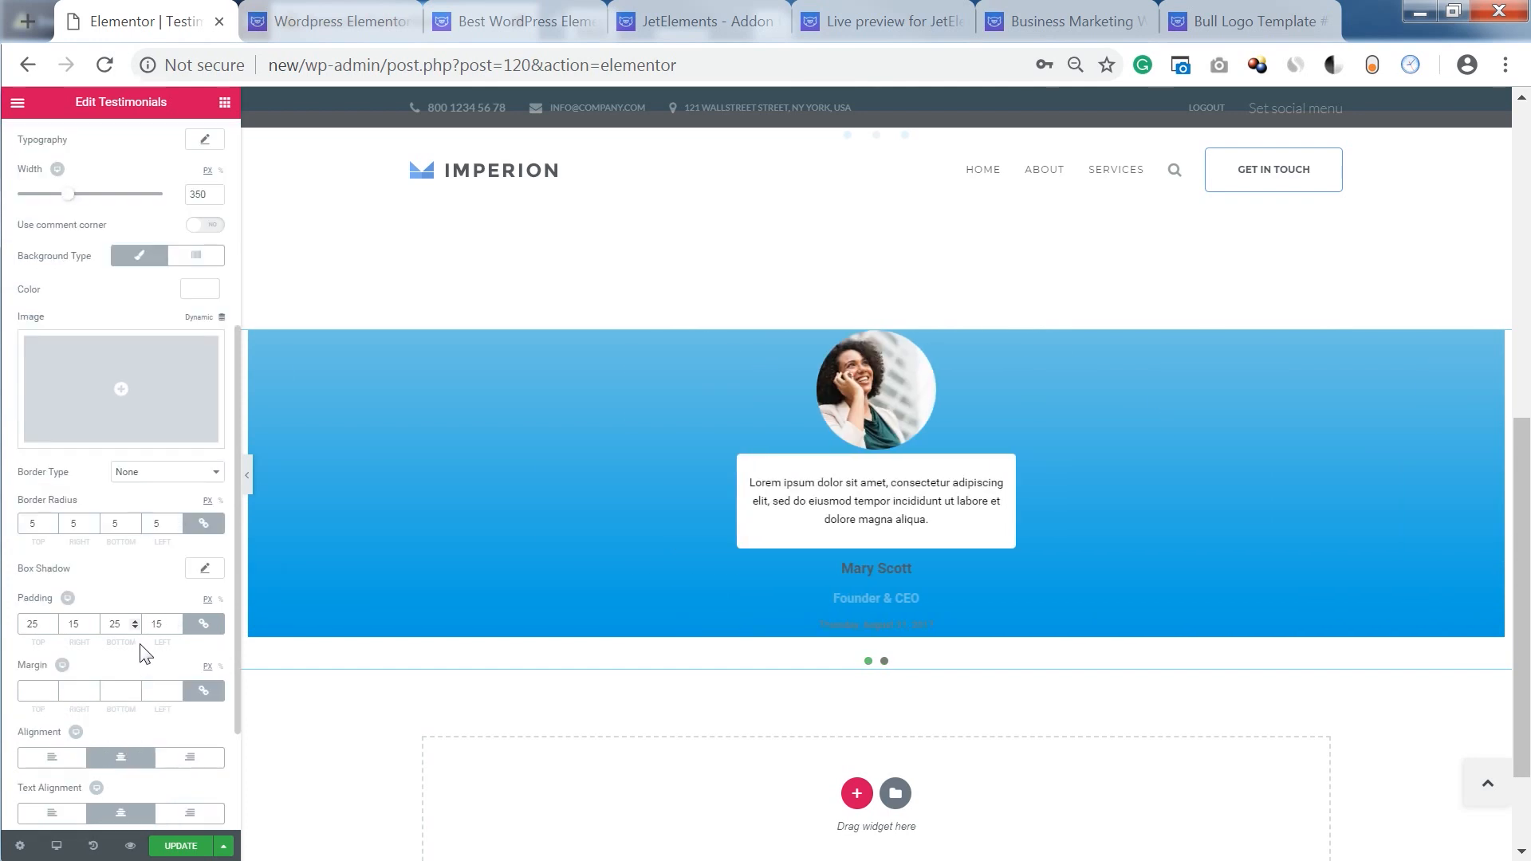
click(51, 622)
click(52, 622)
click(52, 622)
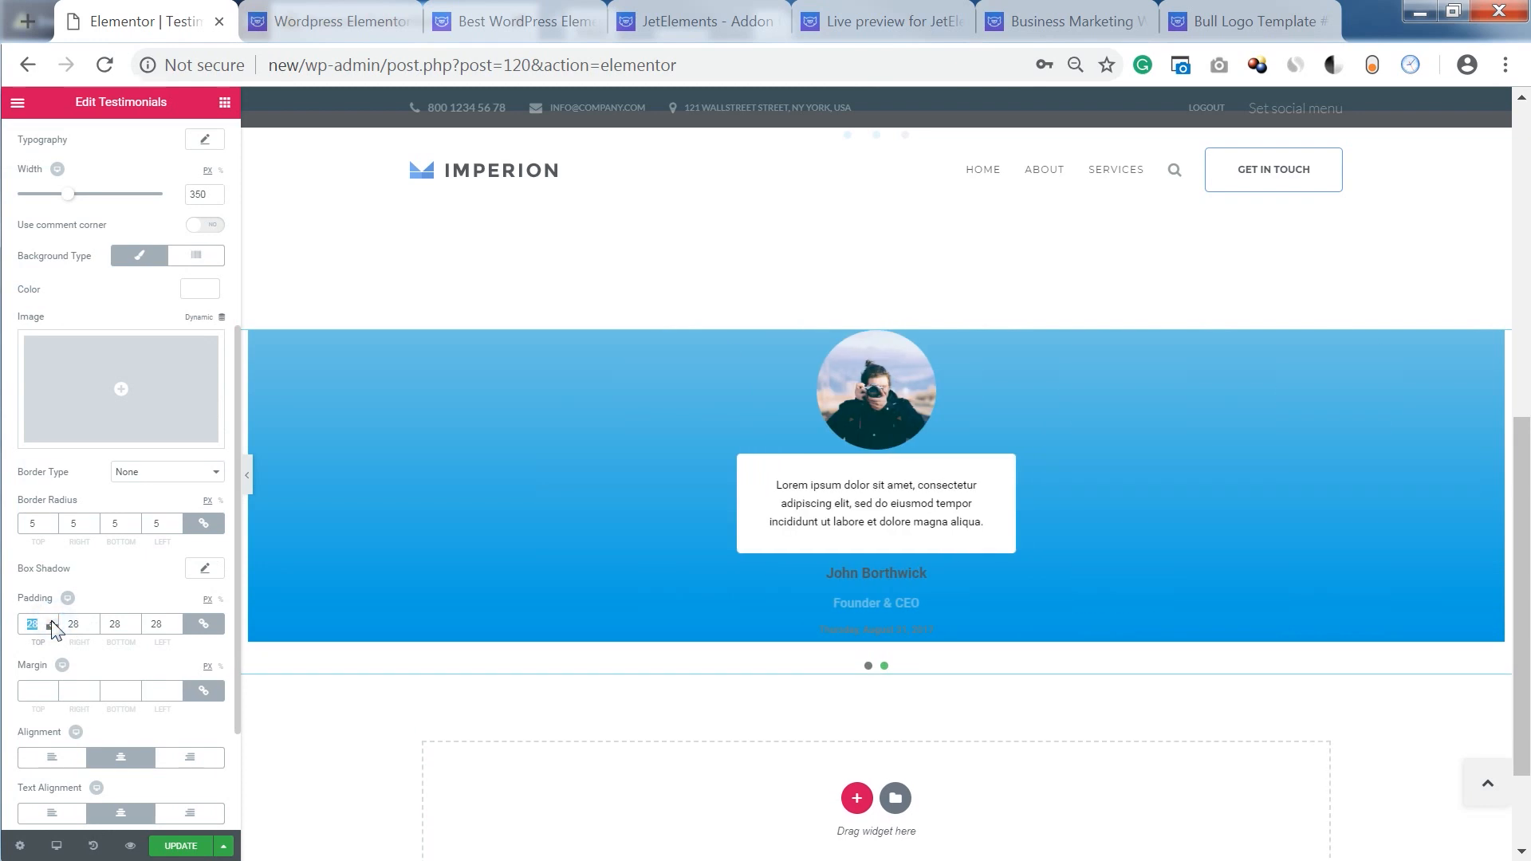
click(52, 689)
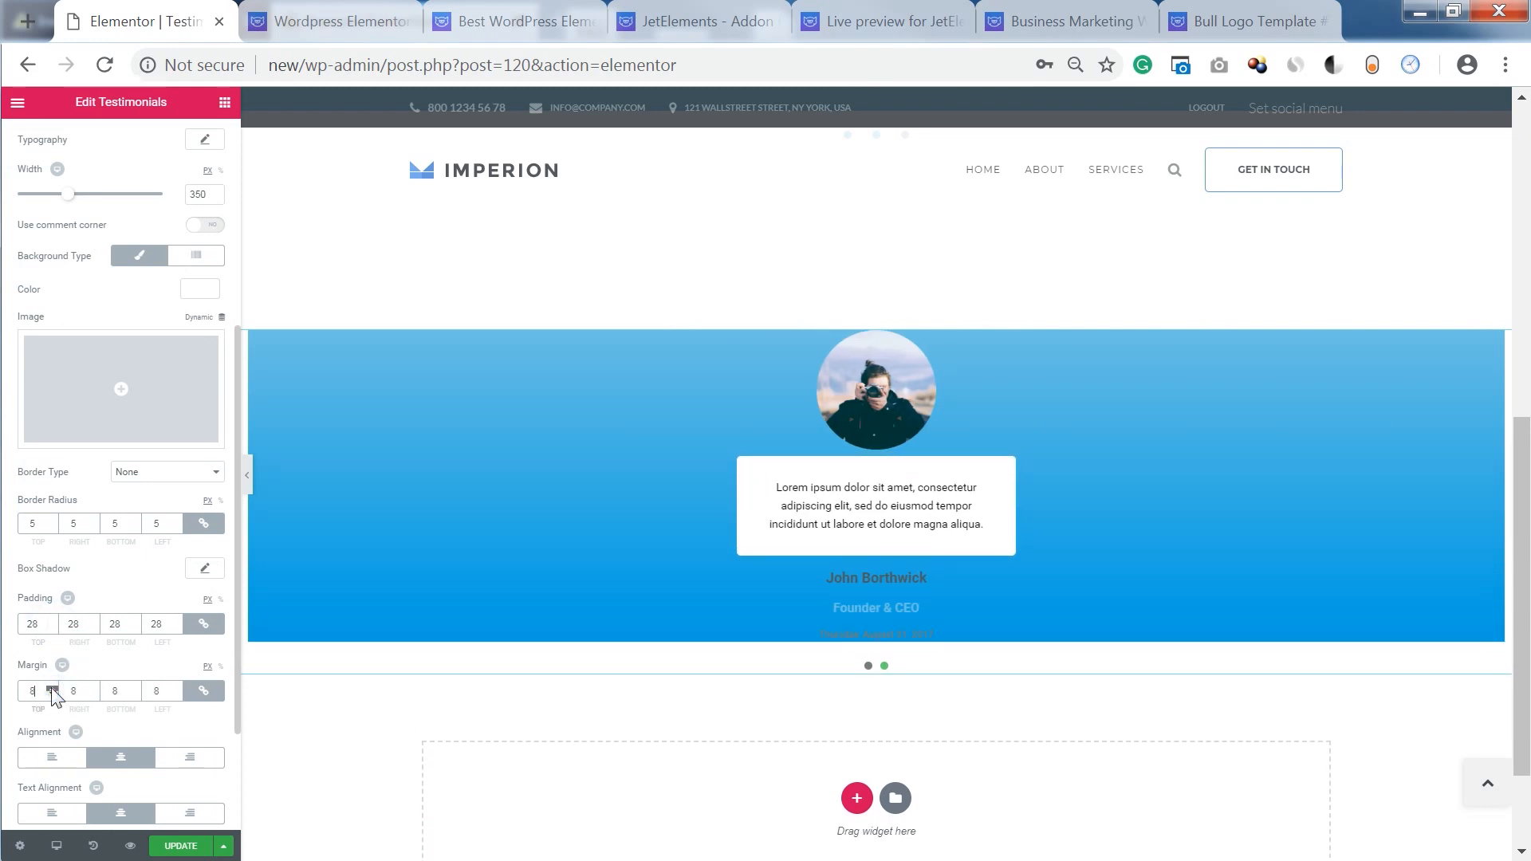
click(52, 688)
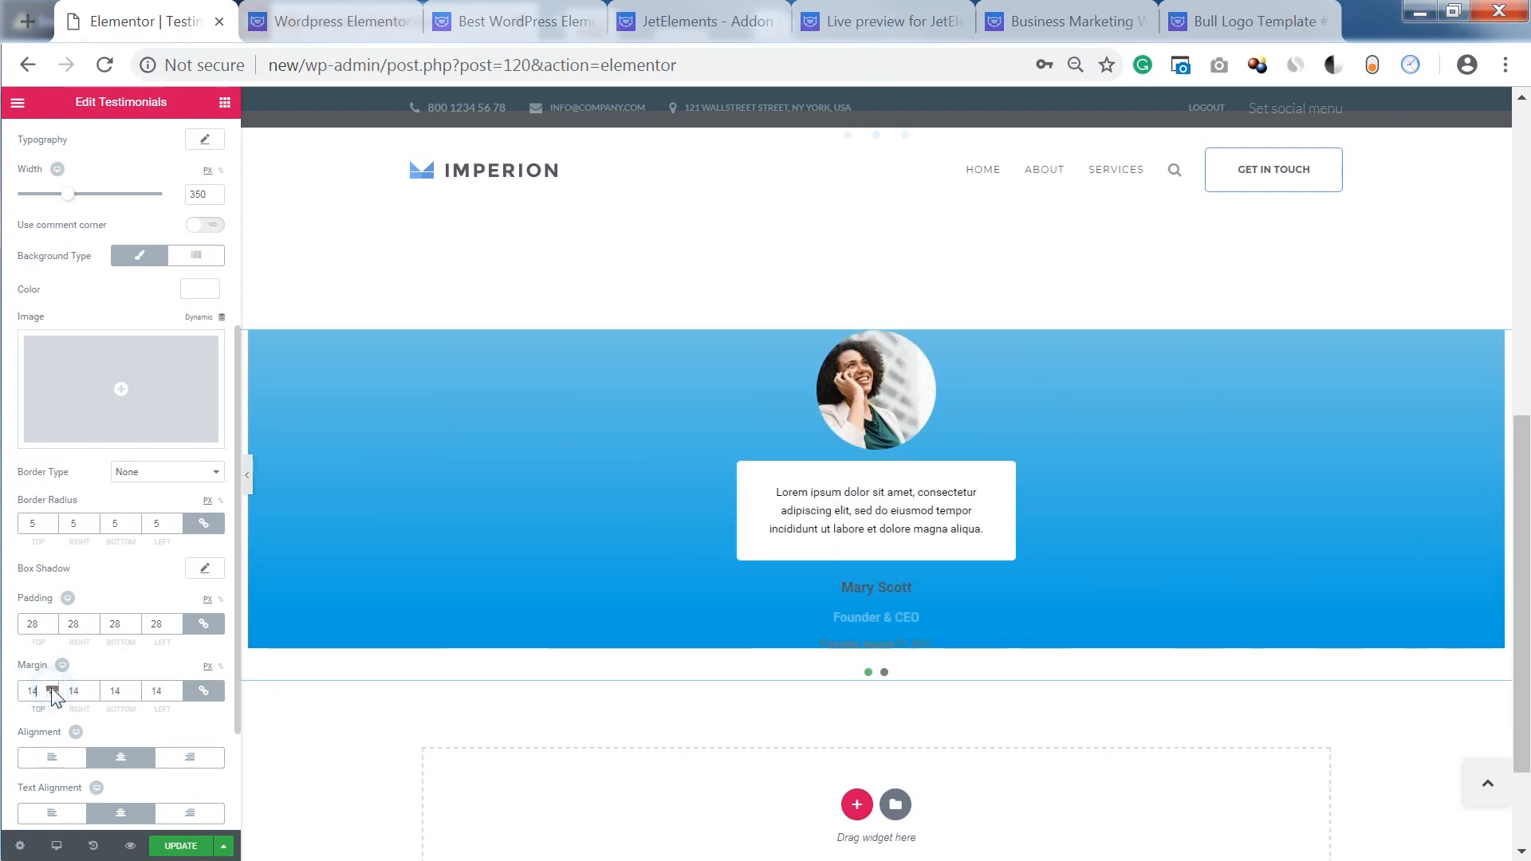
click(52, 688)
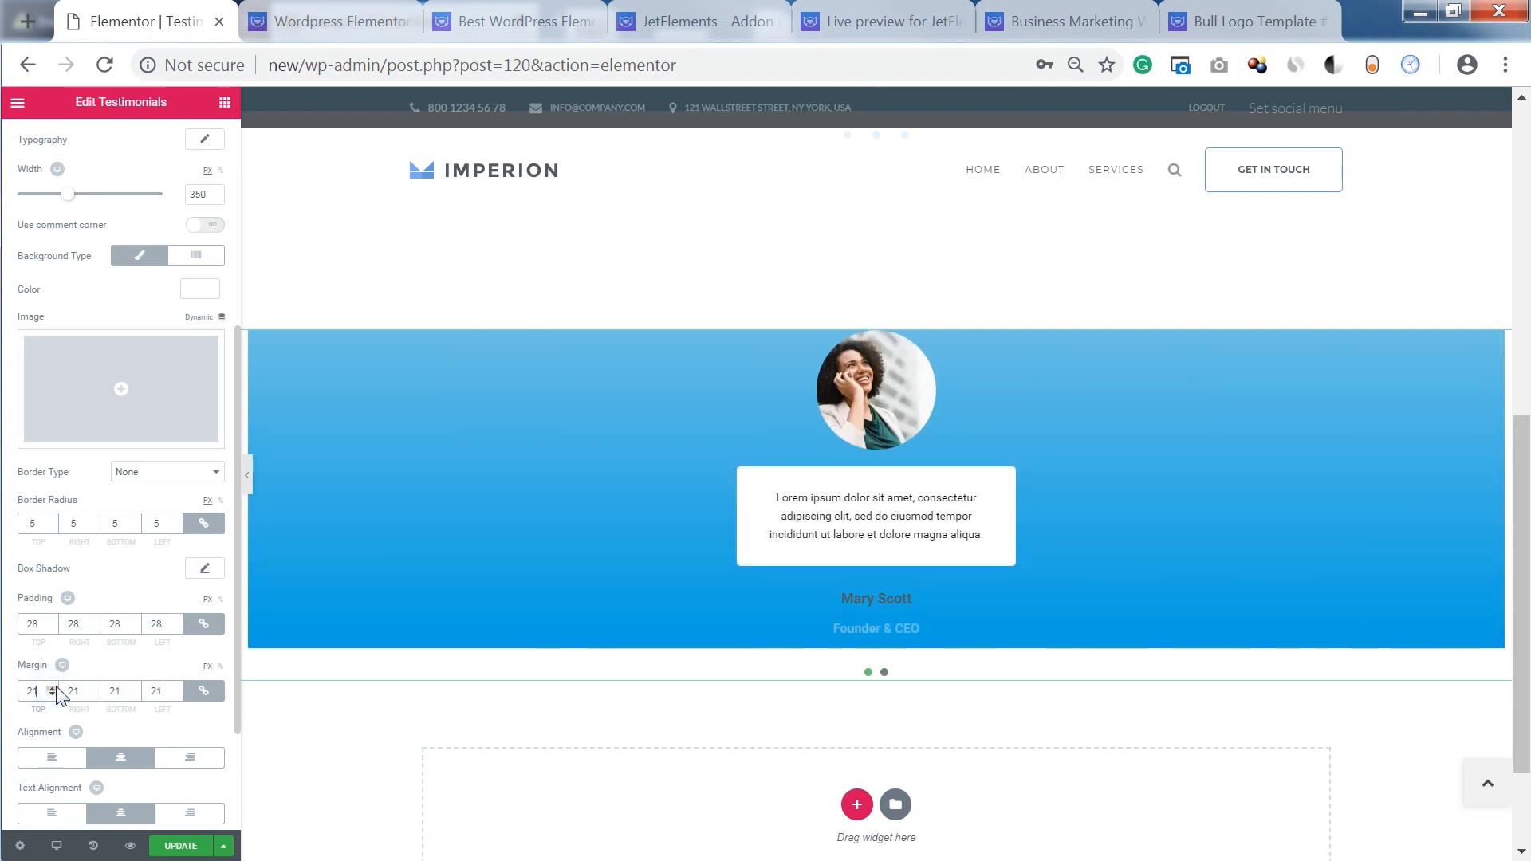
Step: Set the testimonial image's top margin to 30 px, unlinked from 2 px on the other three sides
scroll(93, 479, up, 10)
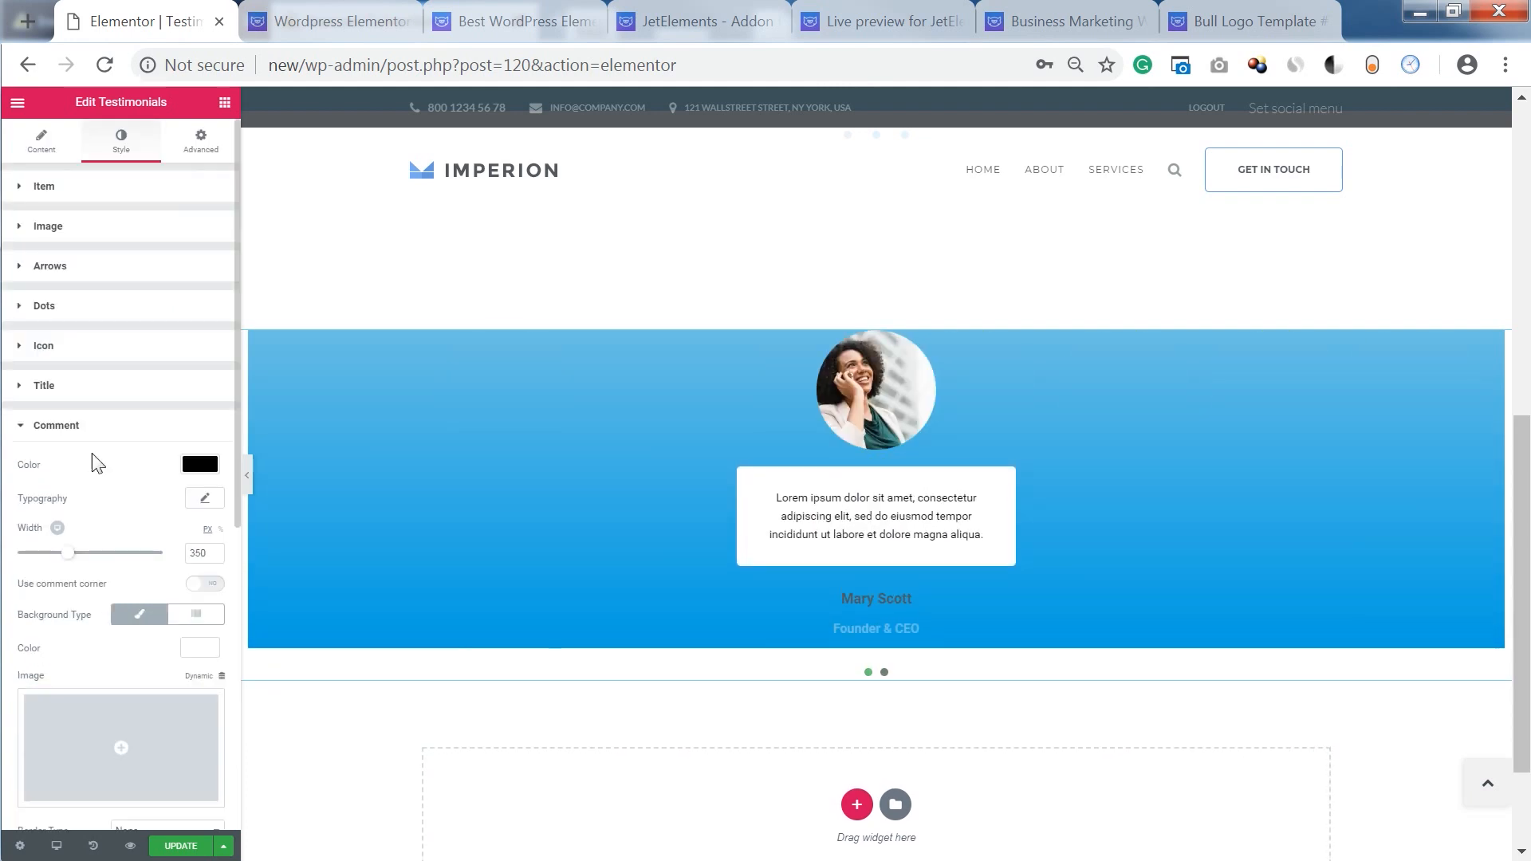
click(63, 229)
click(54, 492)
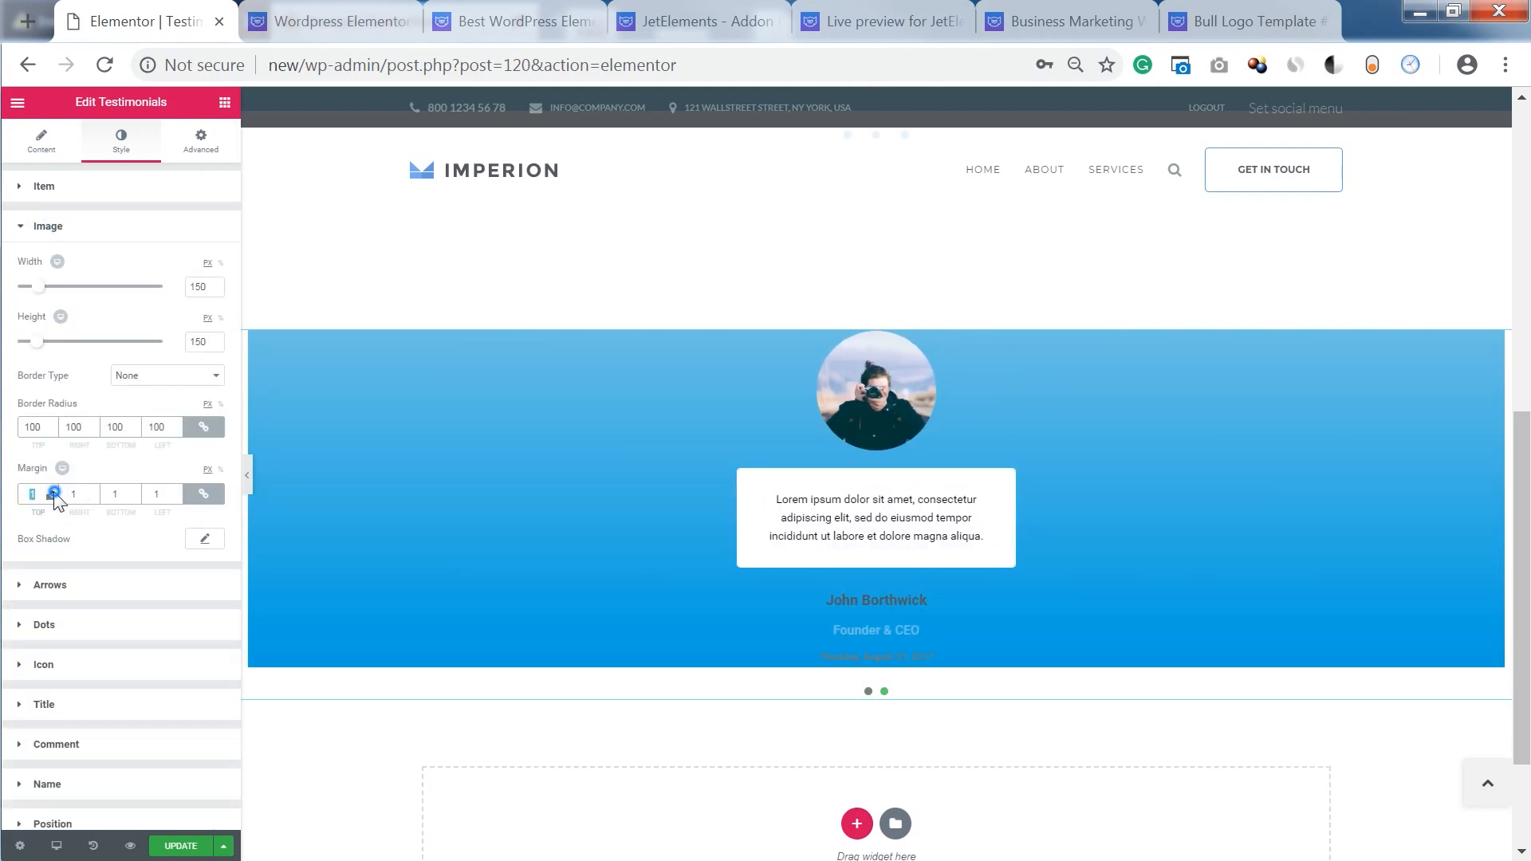
click(54, 492)
click(203, 495)
drag(43, 494, 2, 497)
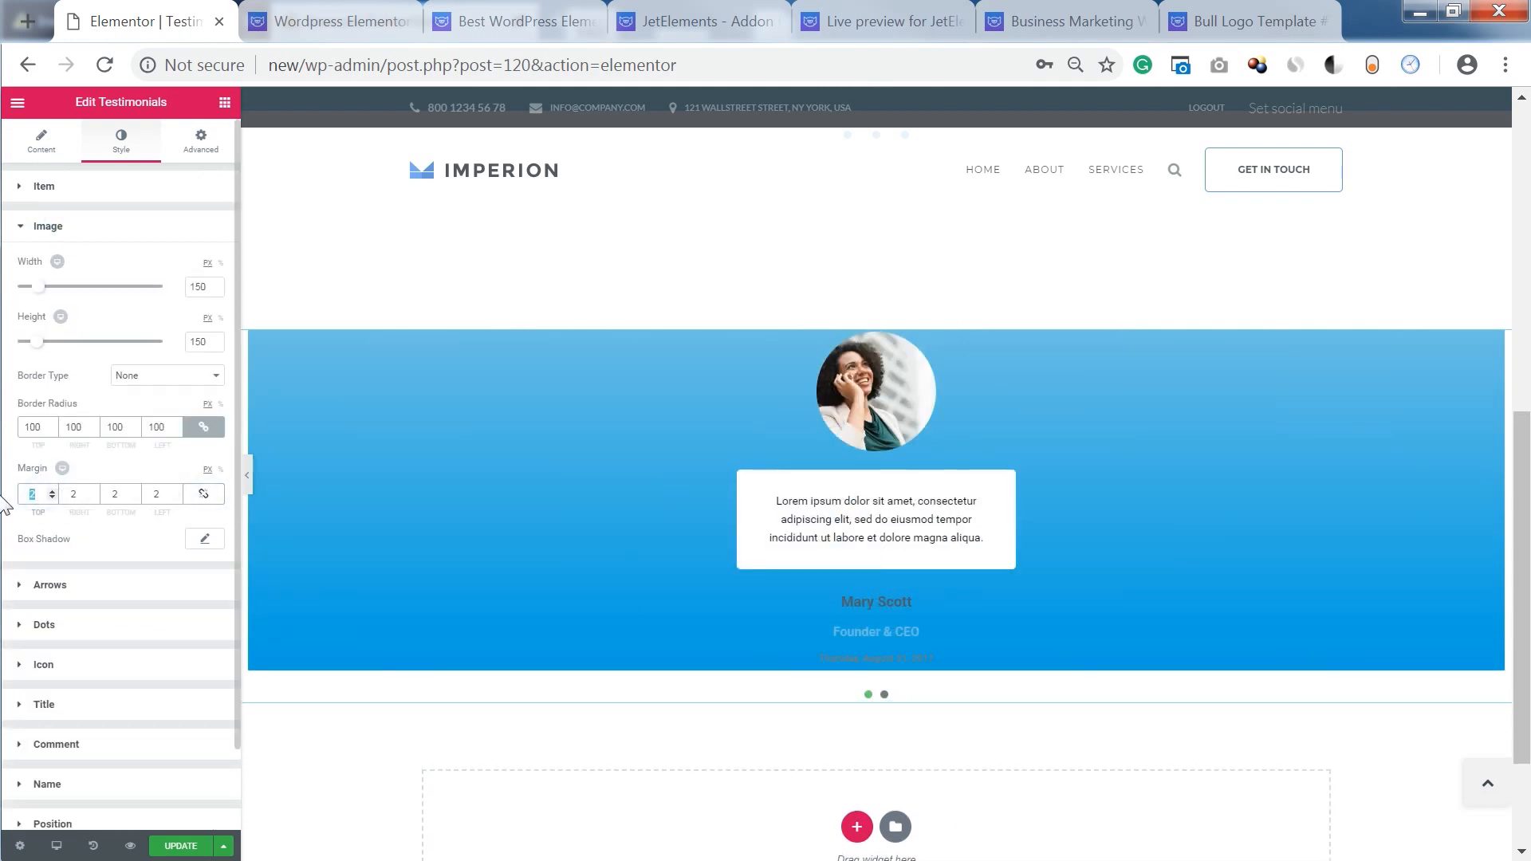
text(30)
click(68, 228)
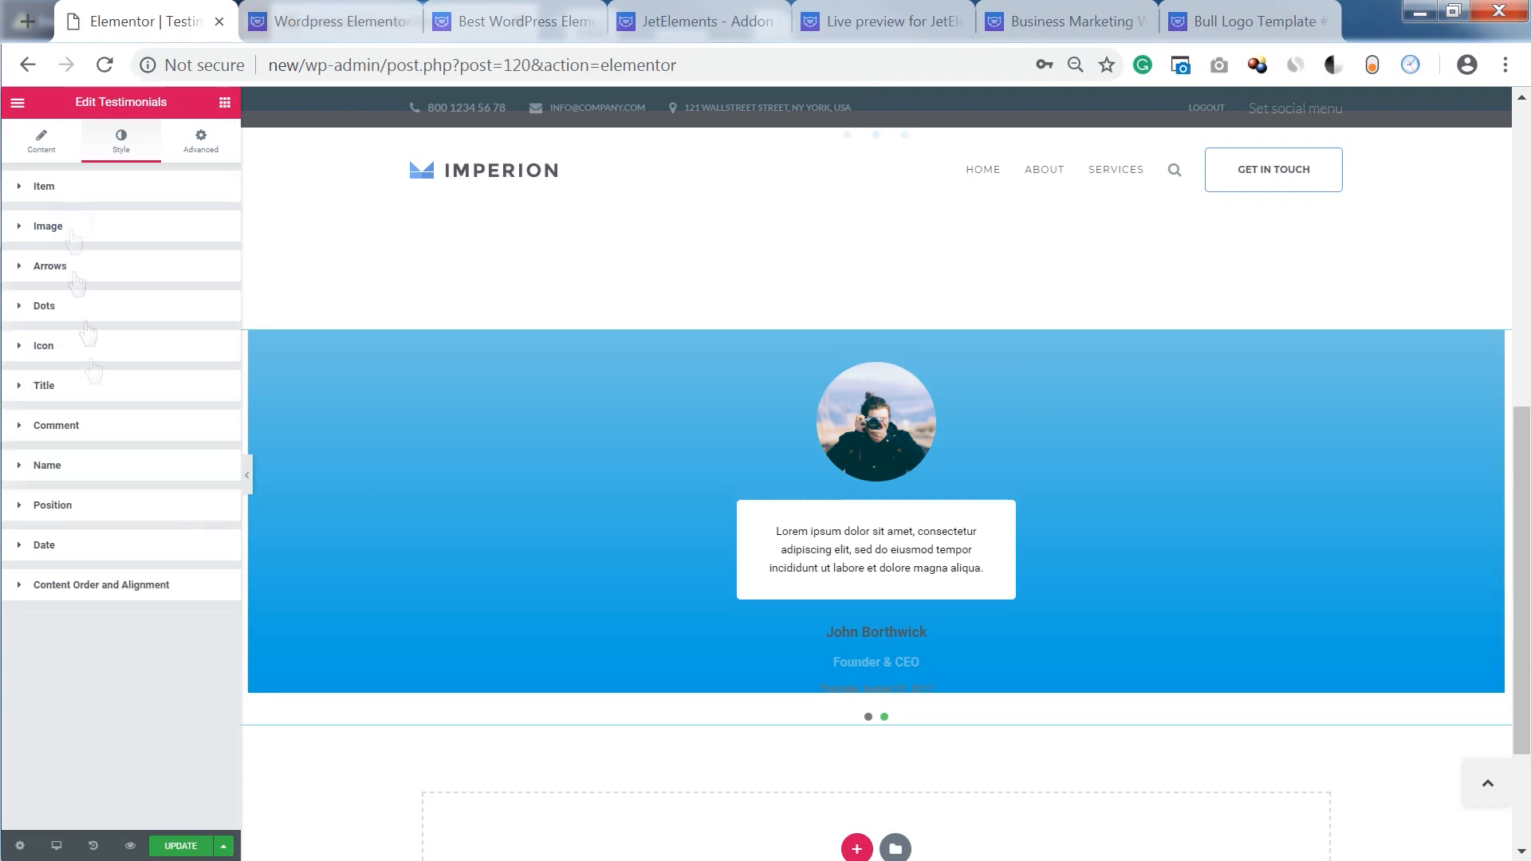
Step: Enlarge the testimonial name's font size and set its color to near-white
click(64, 474)
scroll(82, 563, down, 1)
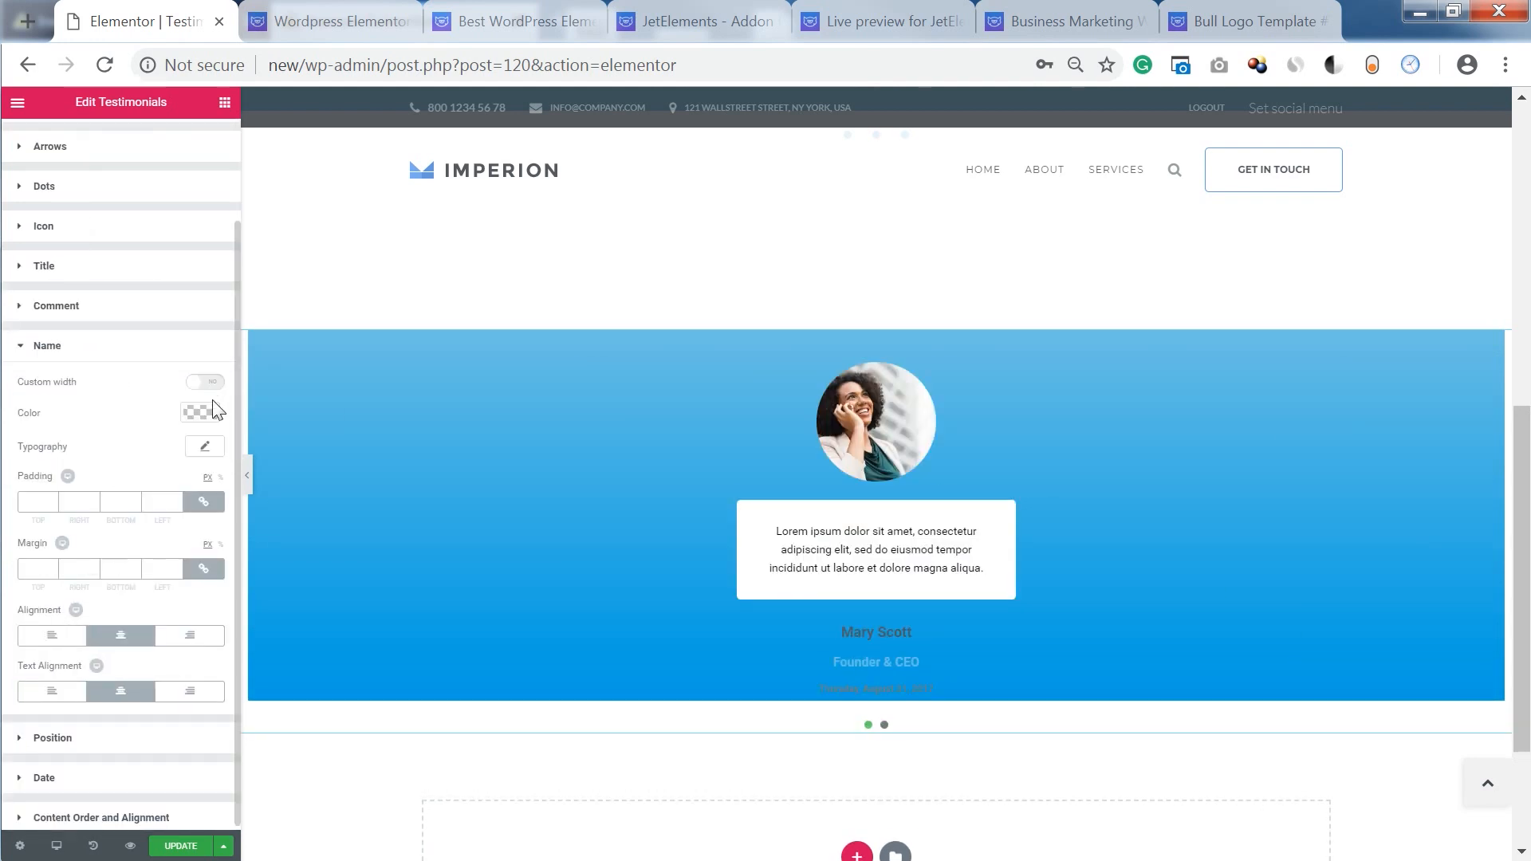
click(204, 448)
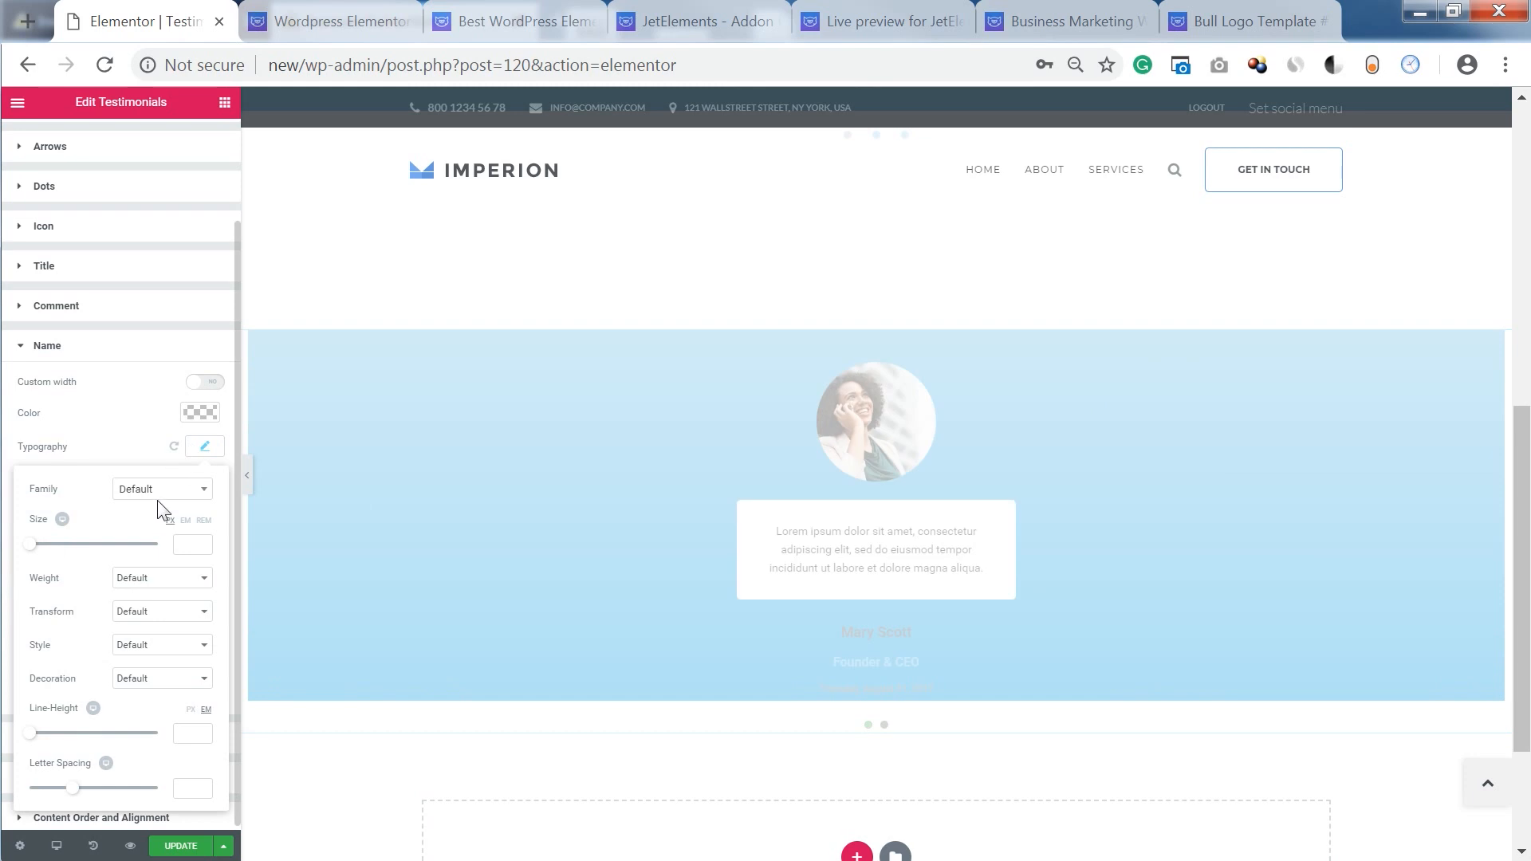
click(213, 451)
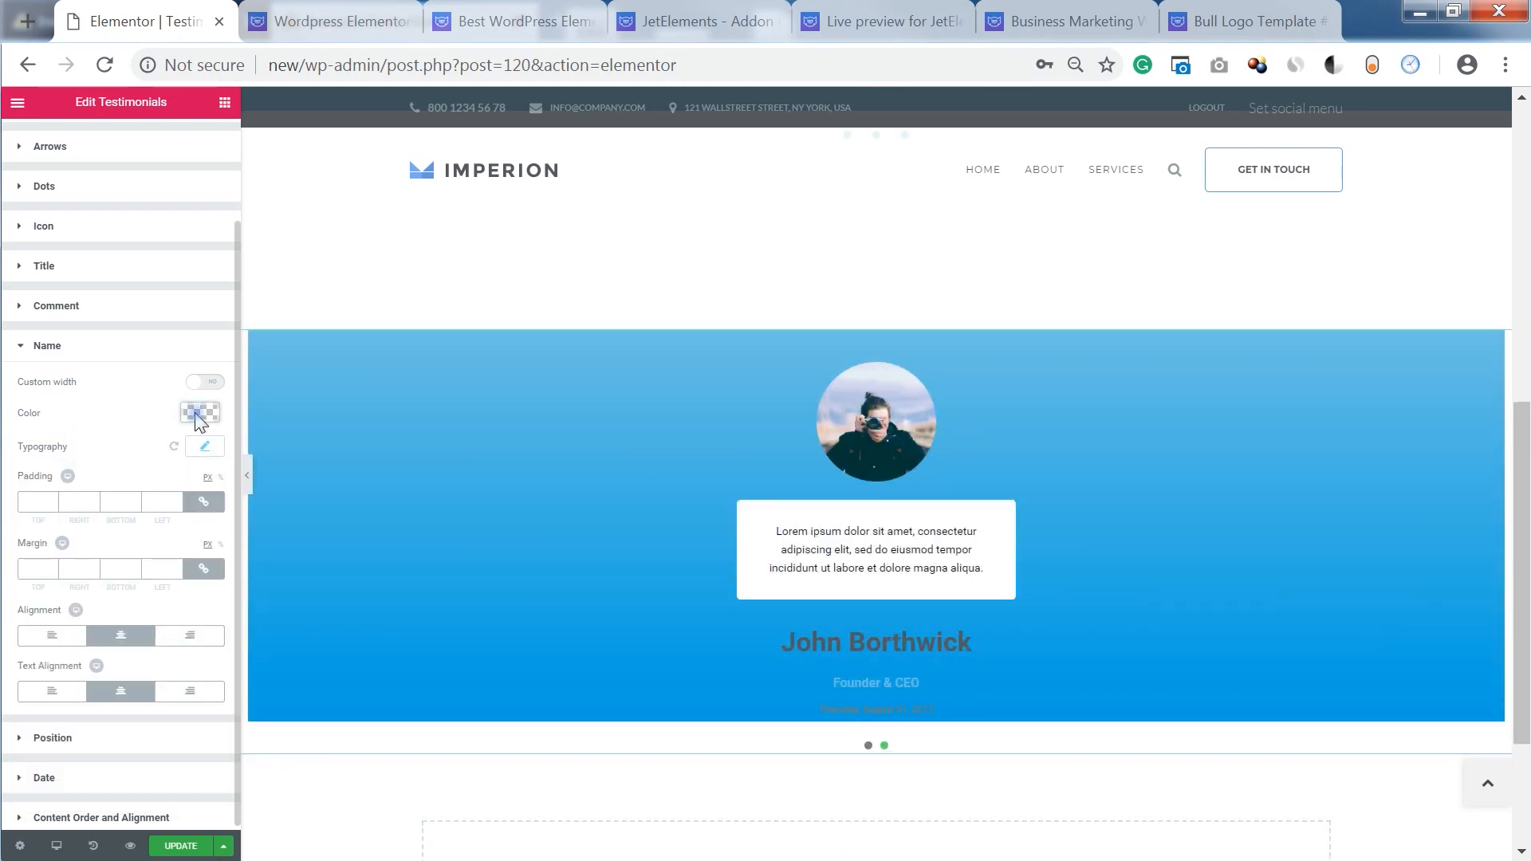
click(200, 412)
drag(188, 522, 188, 636)
click(105, 350)
Step: Unlink the testimonial date's margins and slightly increase its bottom margin
click(81, 472)
scroll(125, 594, down, 3)
click(67, 351)
click(69, 548)
scroll(68, 554, down, 3)
click(199, 650)
click(135, 646)
click(135, 646)
Step: Set the testimonial date color to white
click(199, 492)
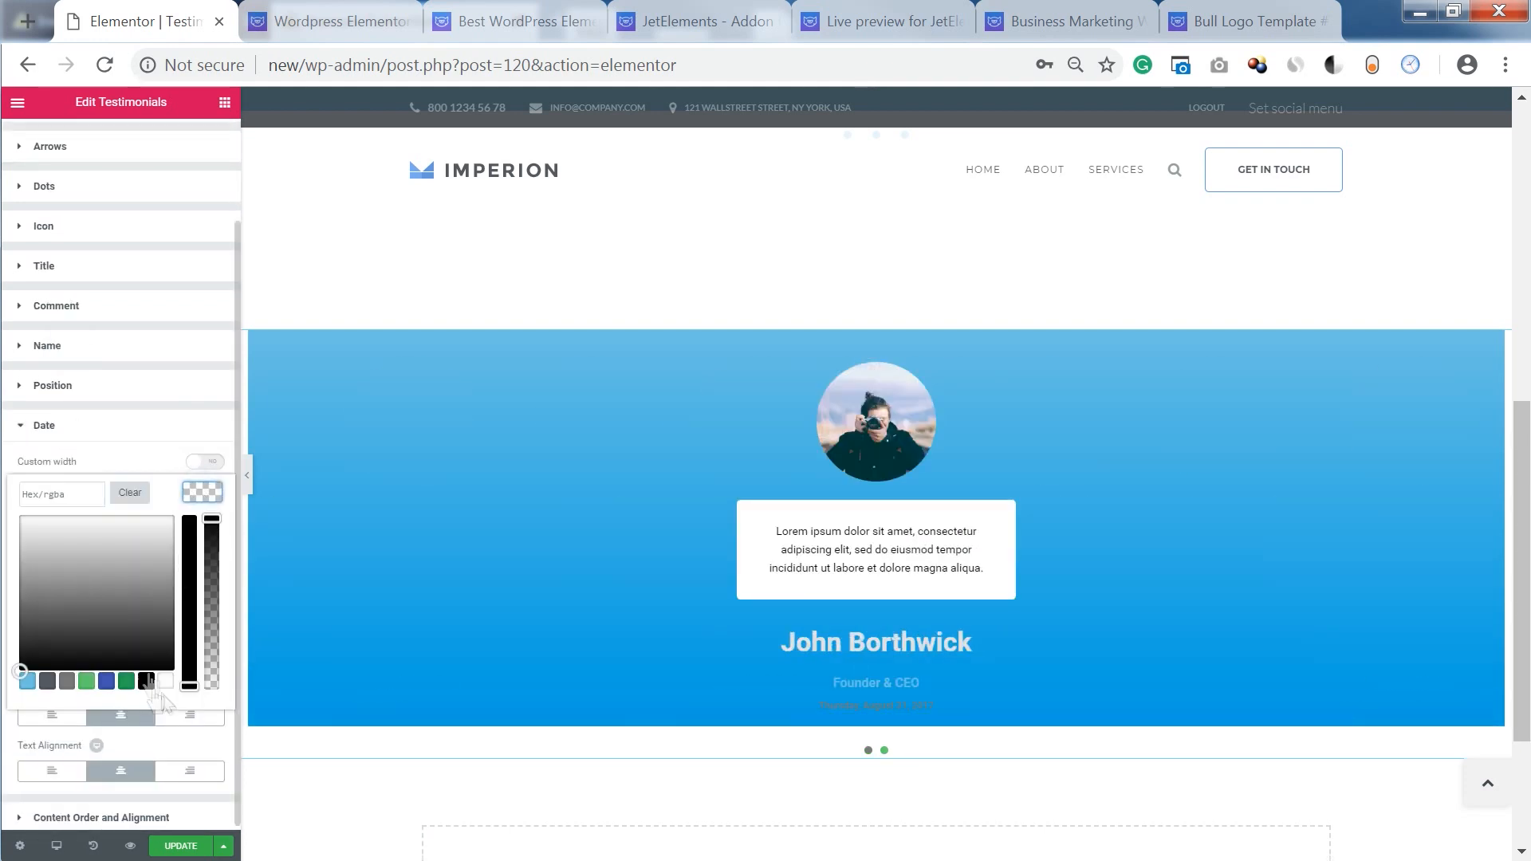
click(160, 681)
click(128, 432)
Step: Unlink the Position text's margins and fine-tune its top and bottom margins between the name and the date
click(80, 505)
click(54, 726)
click(53, 731)
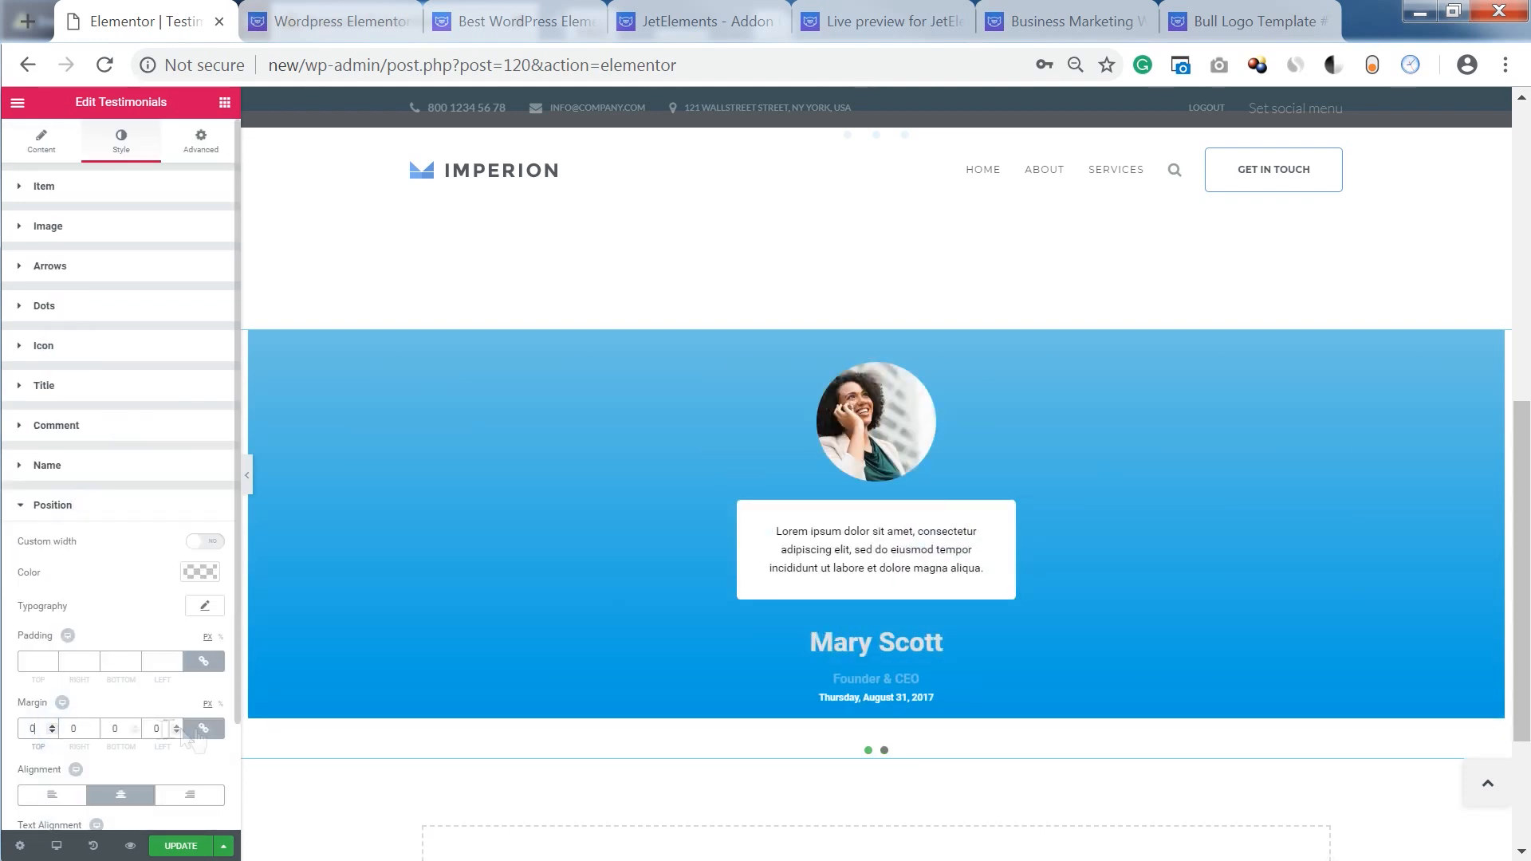
click(199, 728)
click(136, 726)
click(136, 727)
click(53, 725)
click(53, 732)
Step: Try the slider's navigation dots and examine the styled testimonials on the page with the editing panel hidden
click(883, 742)
click(869, 742)
click(252, 488)
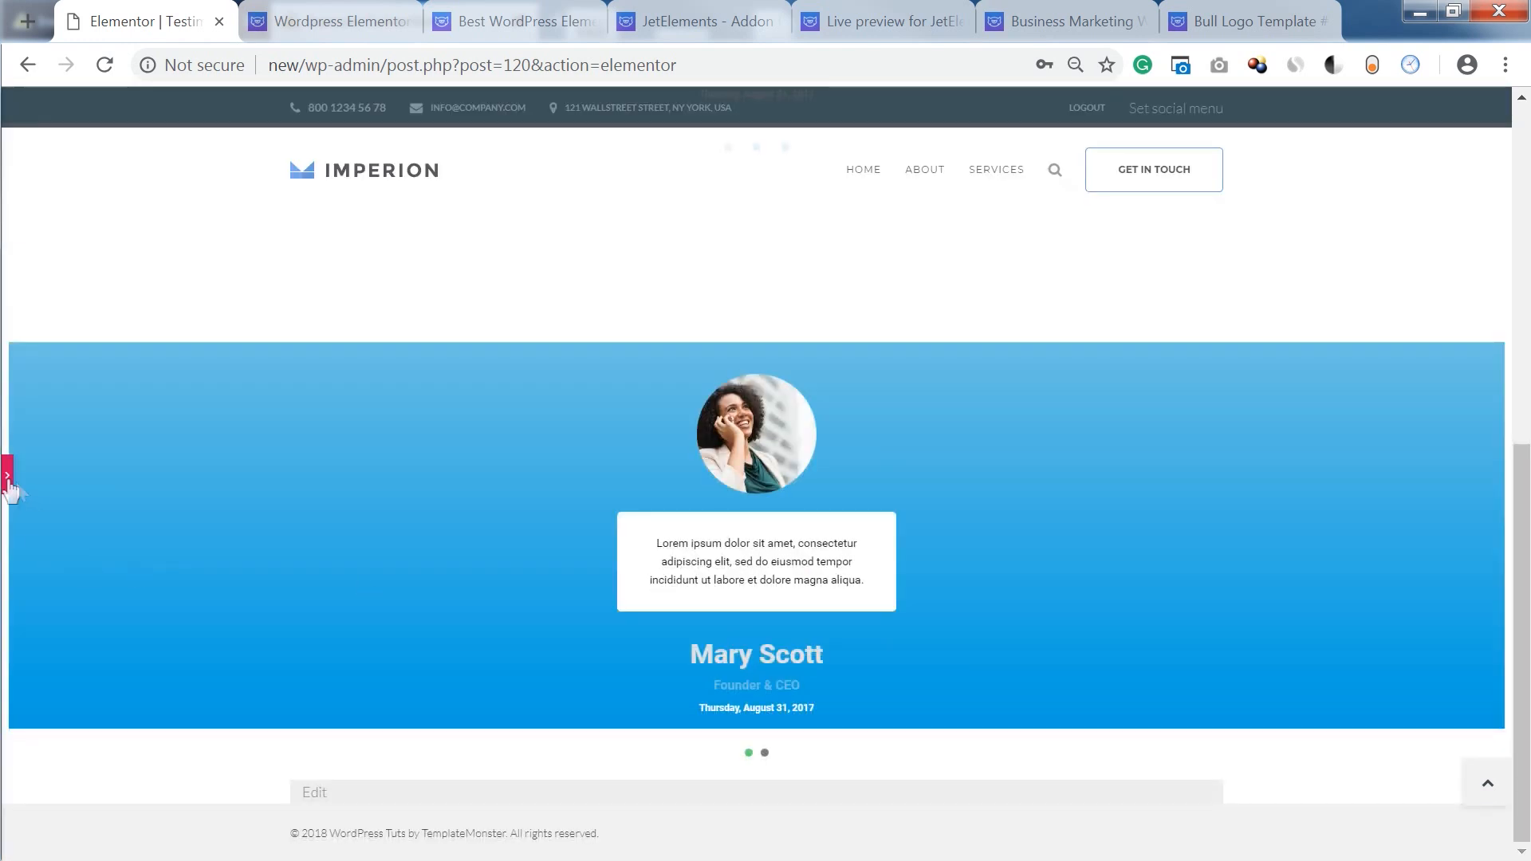
click(8, 474)
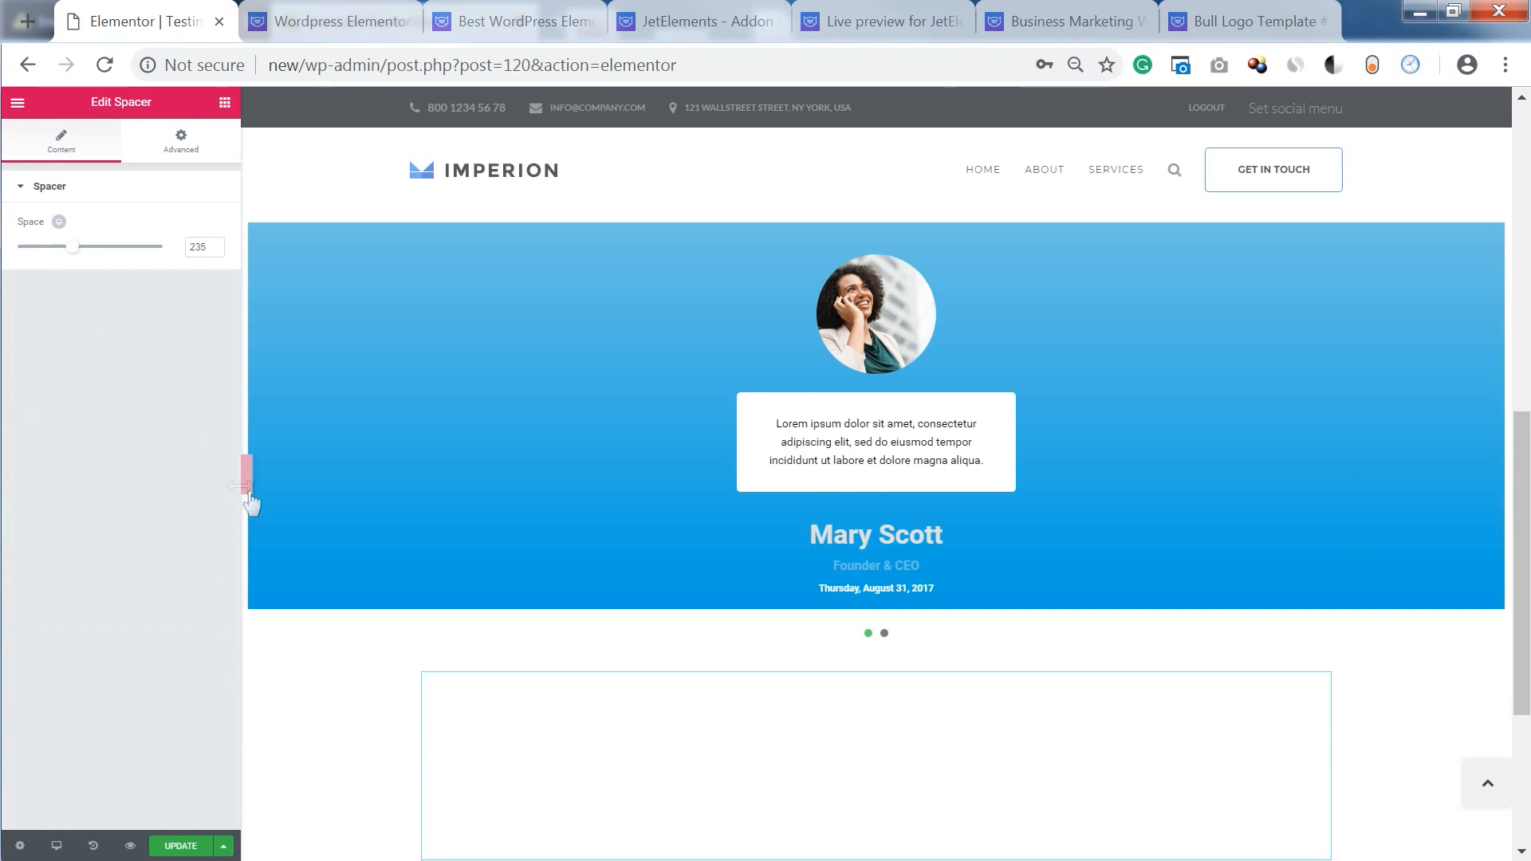
click(247, 475)
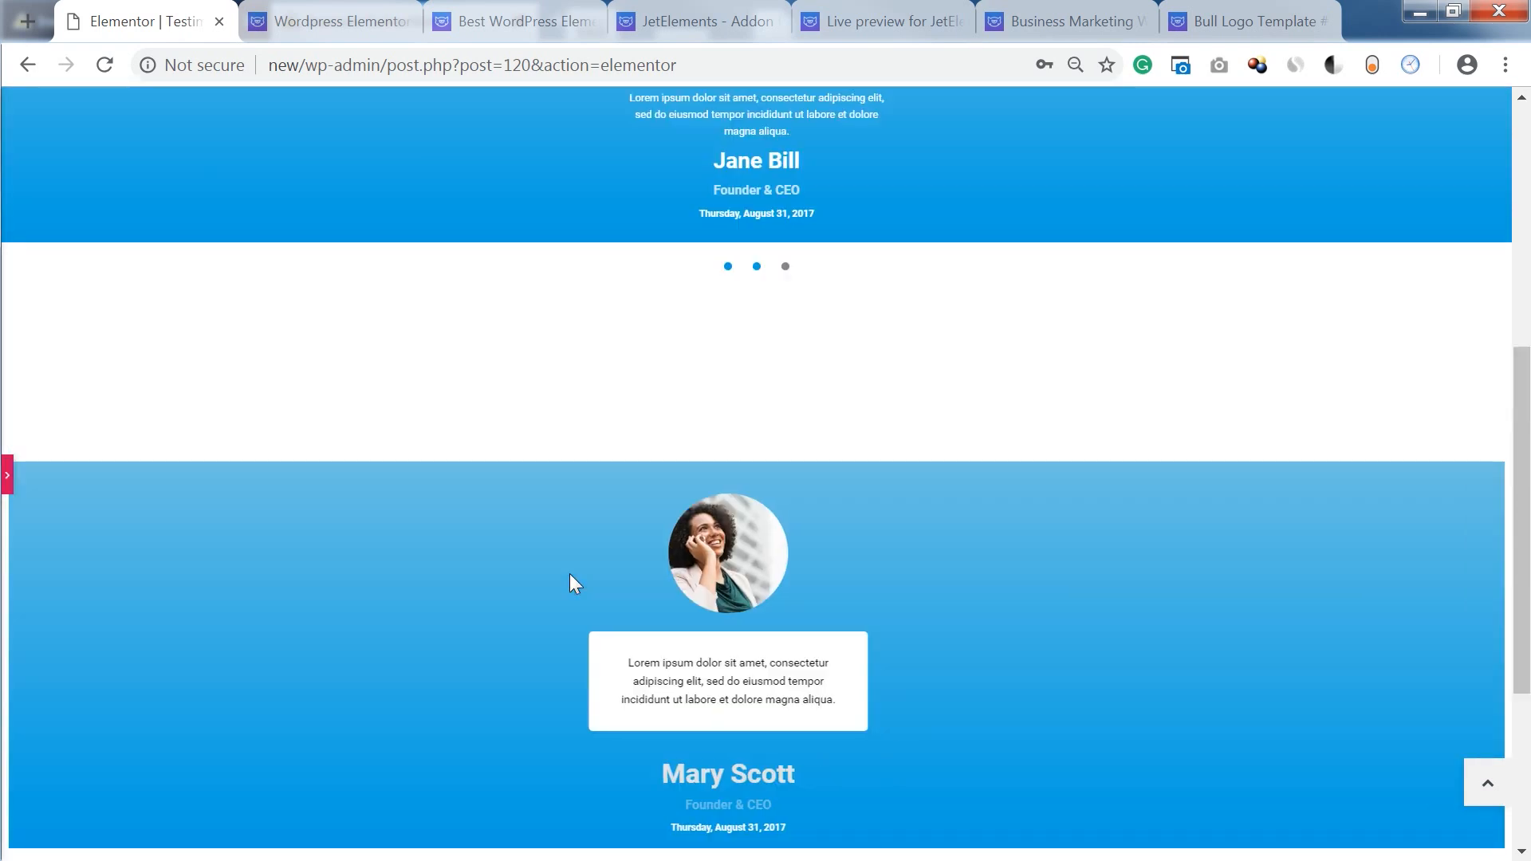
scroll(570, 576, up, 1)
scroll(570, 576, up, 1)
scroll(570, 576, down, 3)
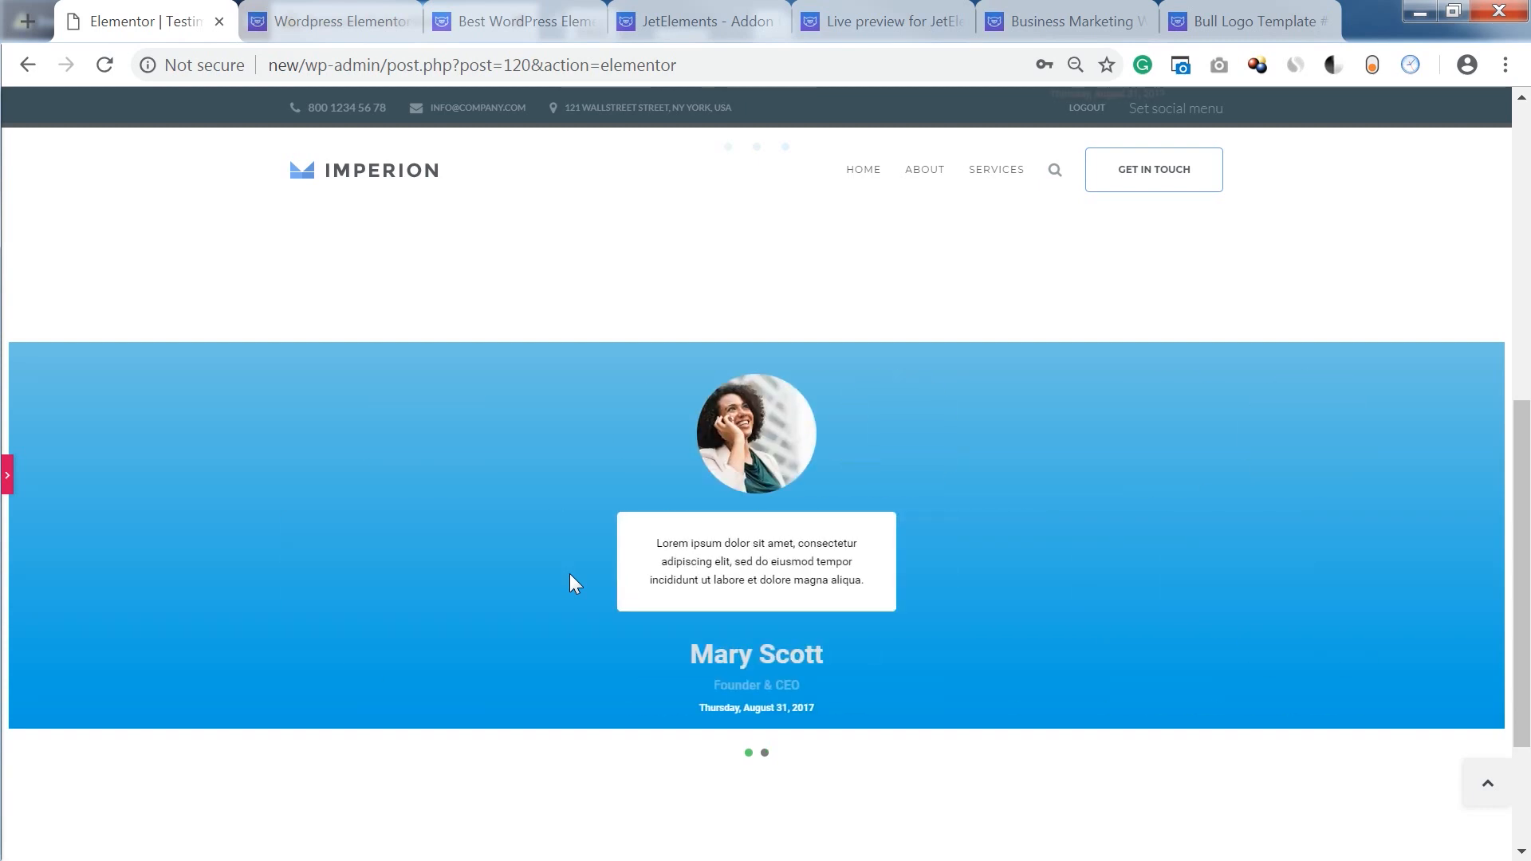
drag(1523, 514, 1521, 509)
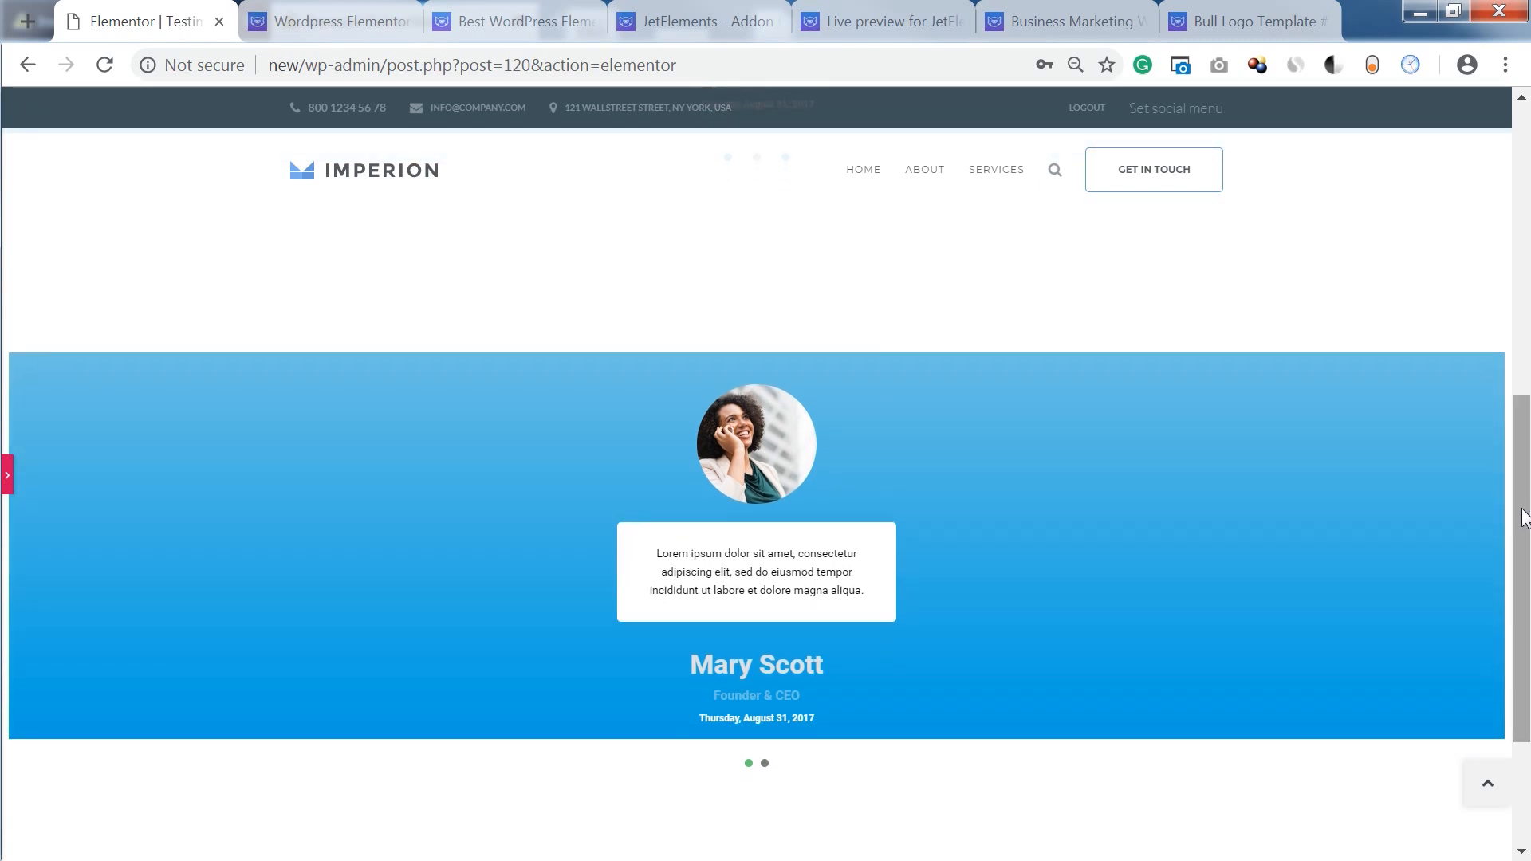